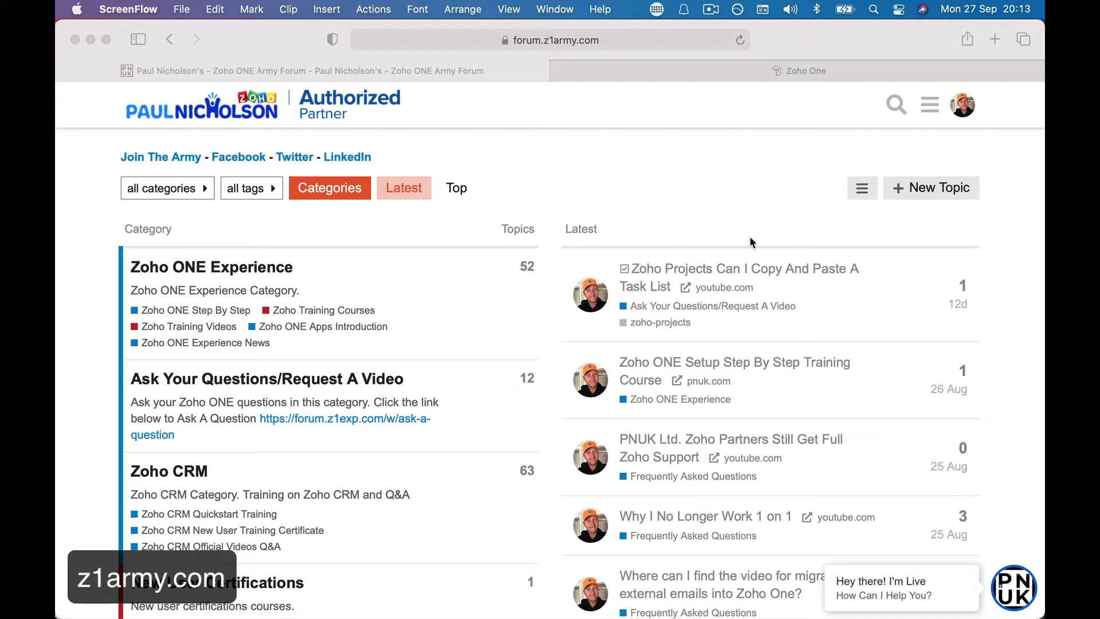
Switch from the forum to the Zoho One My Apps tab.
{"action": "left_click", "coordinate": [801, 84]}
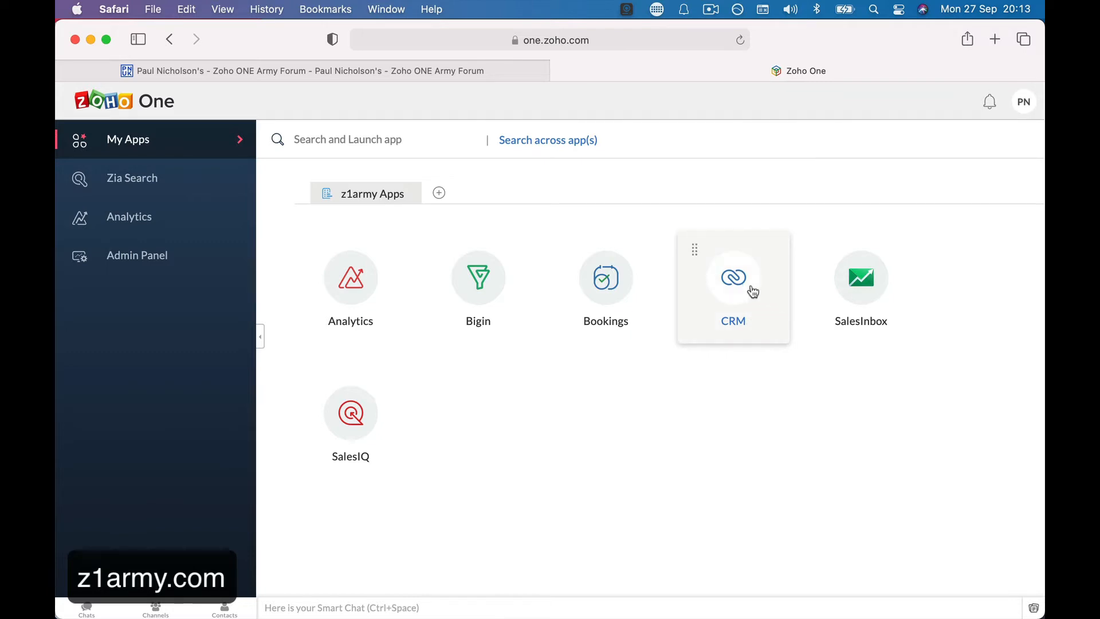
Search 'crm' under Admin Panel > Applications > Add Application to confirm CRM is added.
{"action": "left_click", "coordinate": [117, 259]}
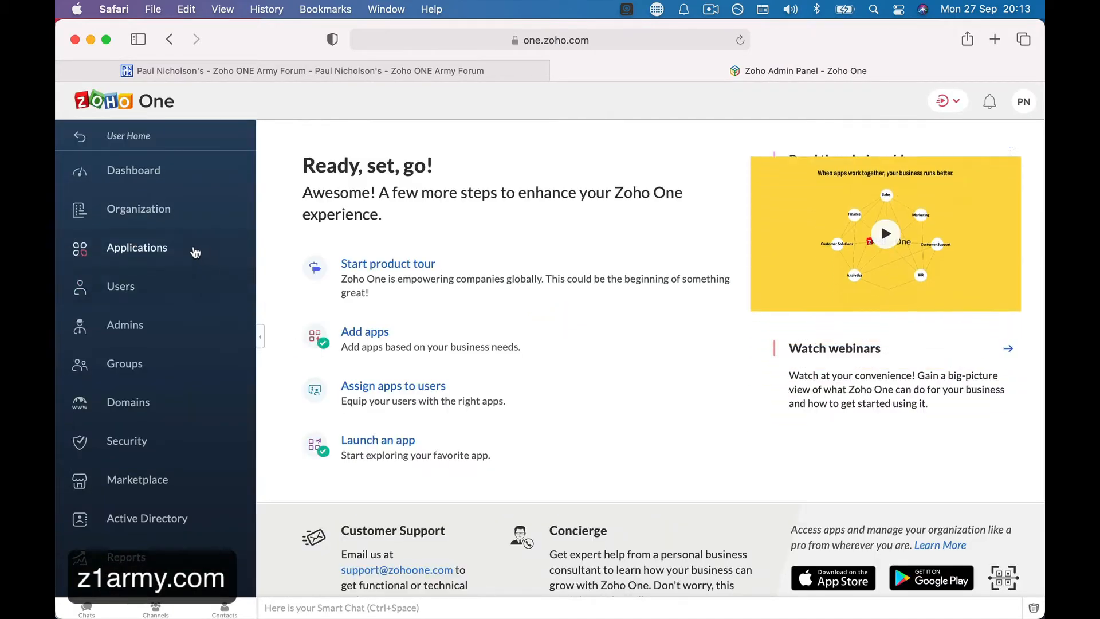
{"action": "left_click", "coordinate": [196, 254]}
{"action": "left_click", "coordinate": [974, 140]}
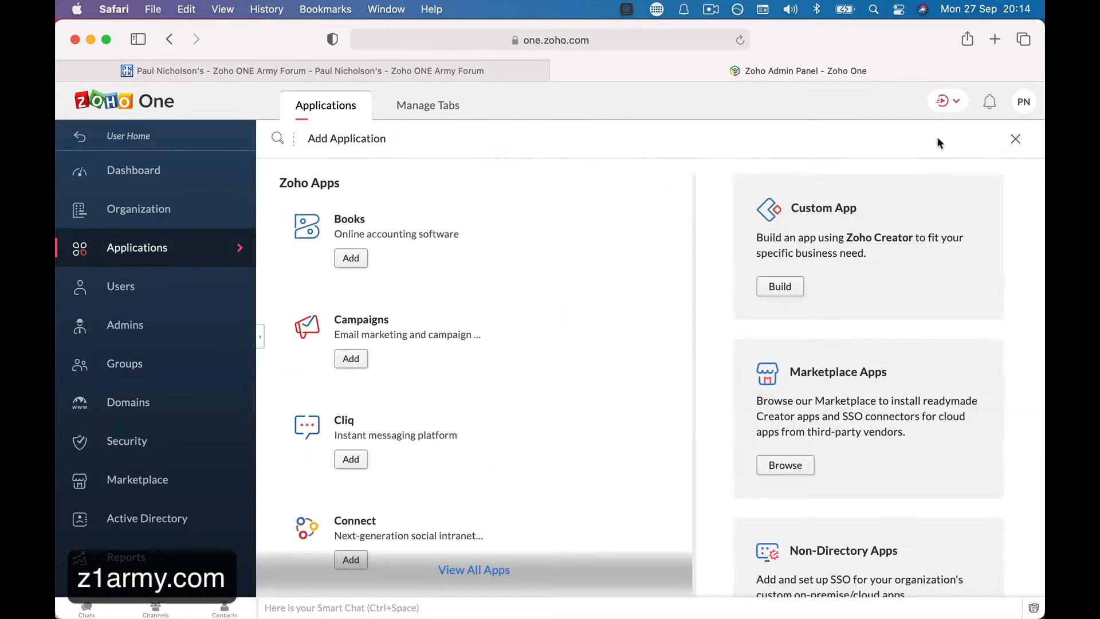
{"action": "left_click", "coordinate": [362, 138]}
{"action": "type", "text": "crm"}
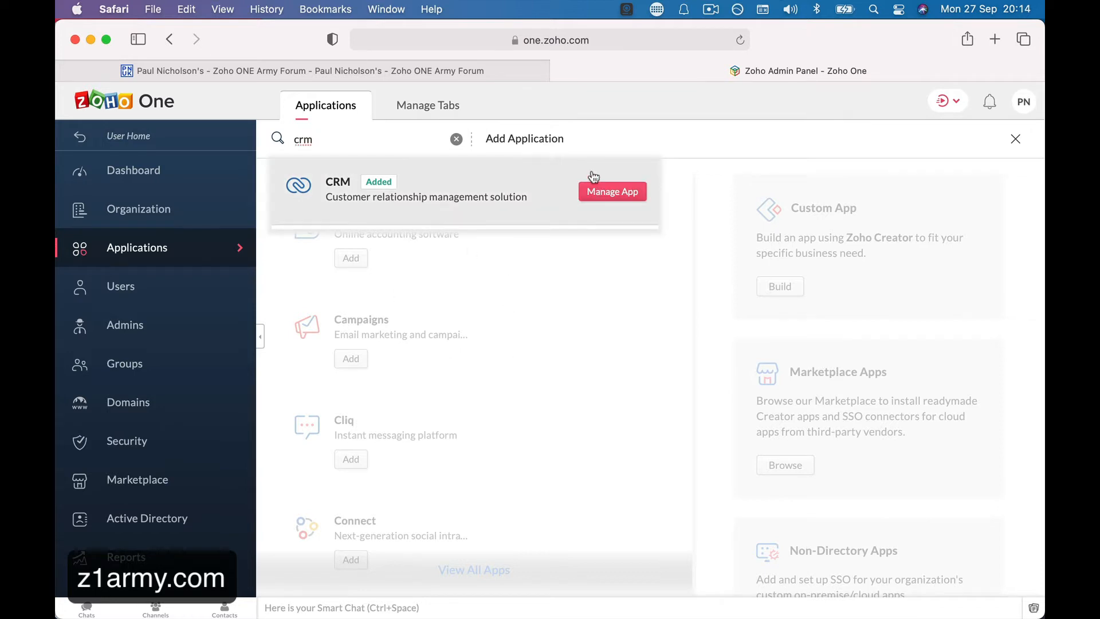
Go back to User Home and launch the CRM app in a new tab.
{"action": "left_click", "coordinate": [1014, 139]}
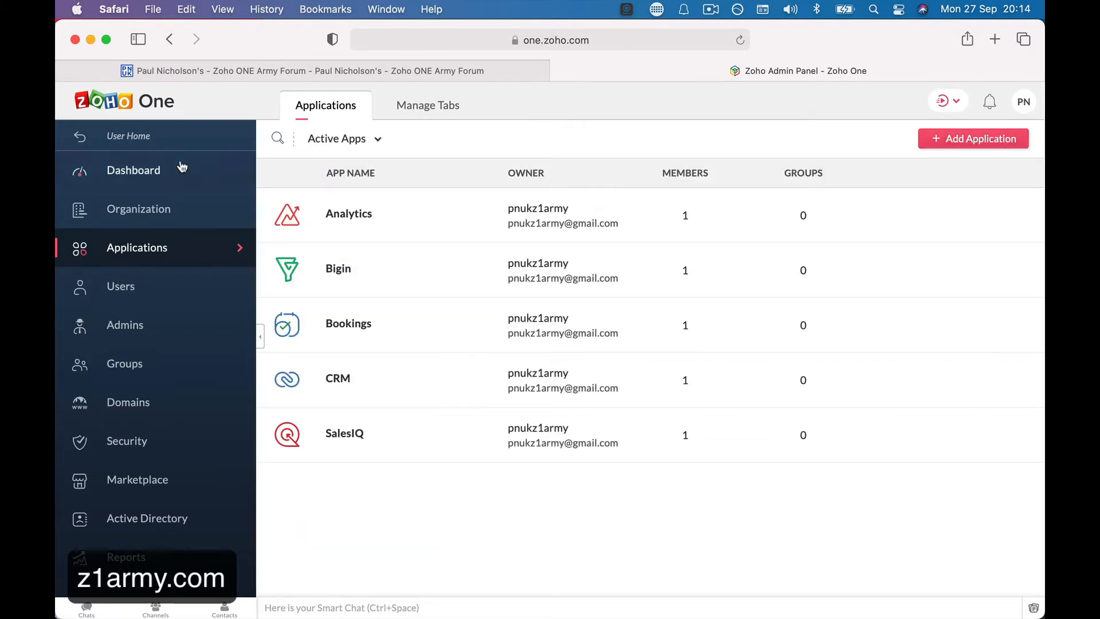
{"action": "left_click", "coordinate": [144, 139]}
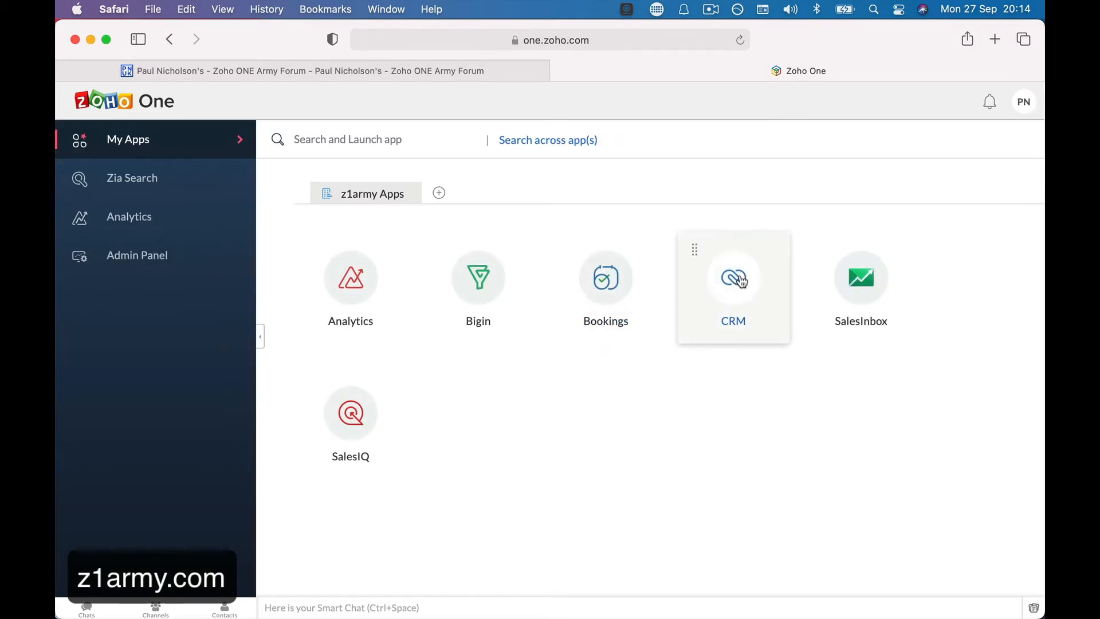
{"action": "left_click", "coordinate": [722, 279]}
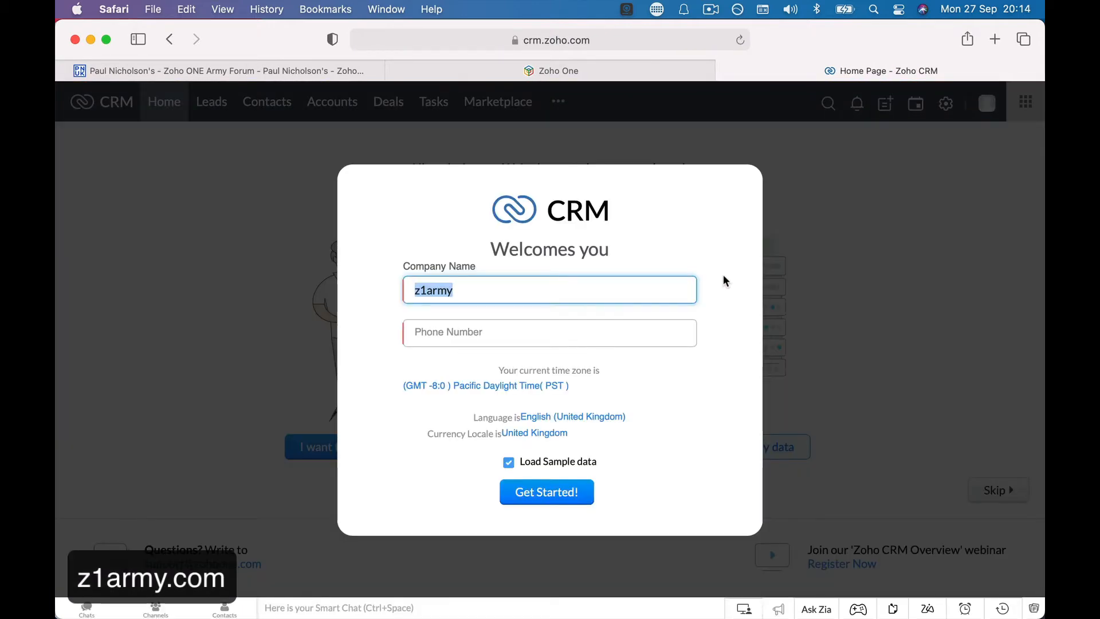
Enter 'Z1Army Ltd' as the company name and fill in the company phone number.
{"action": "type", "text": "Z1"}
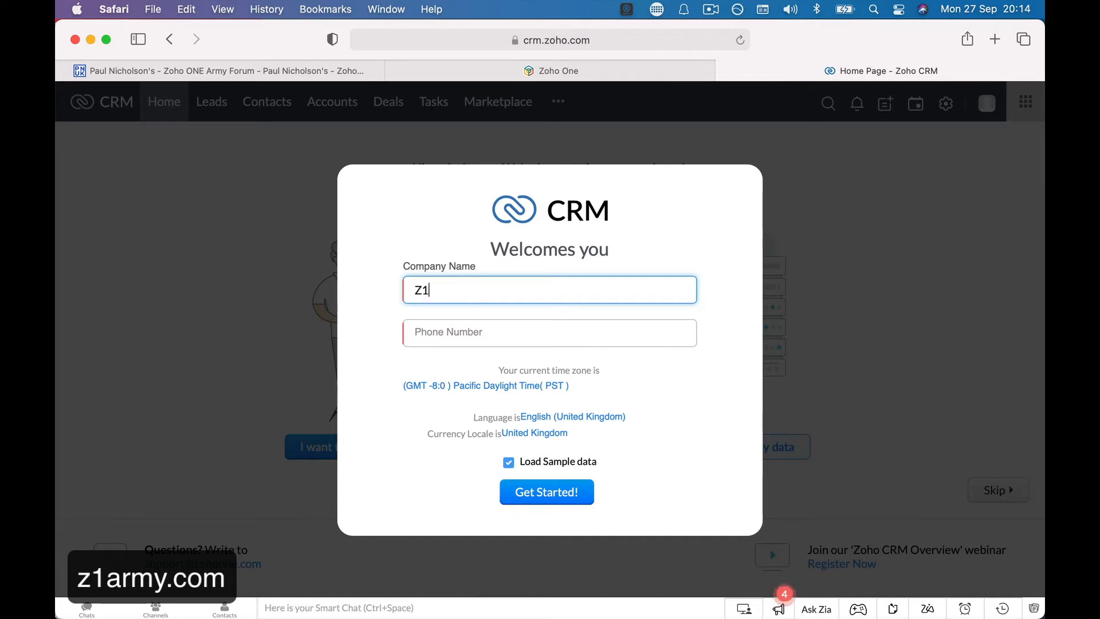
{"action": "type", "text": "Army Ltd"}
{"action": "key", "text": "Tab"}
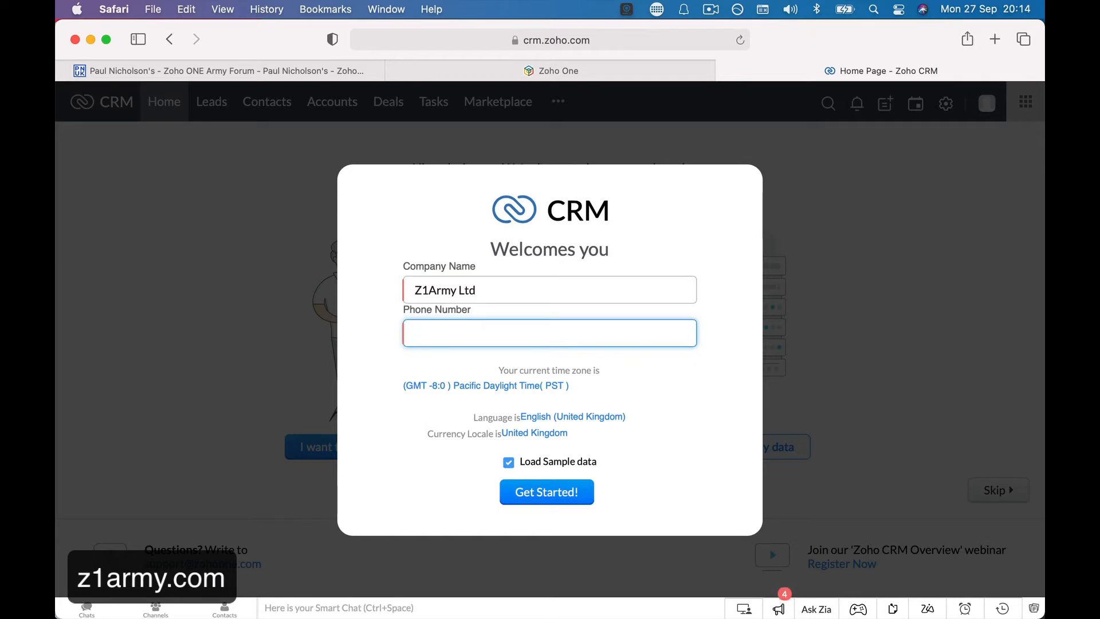
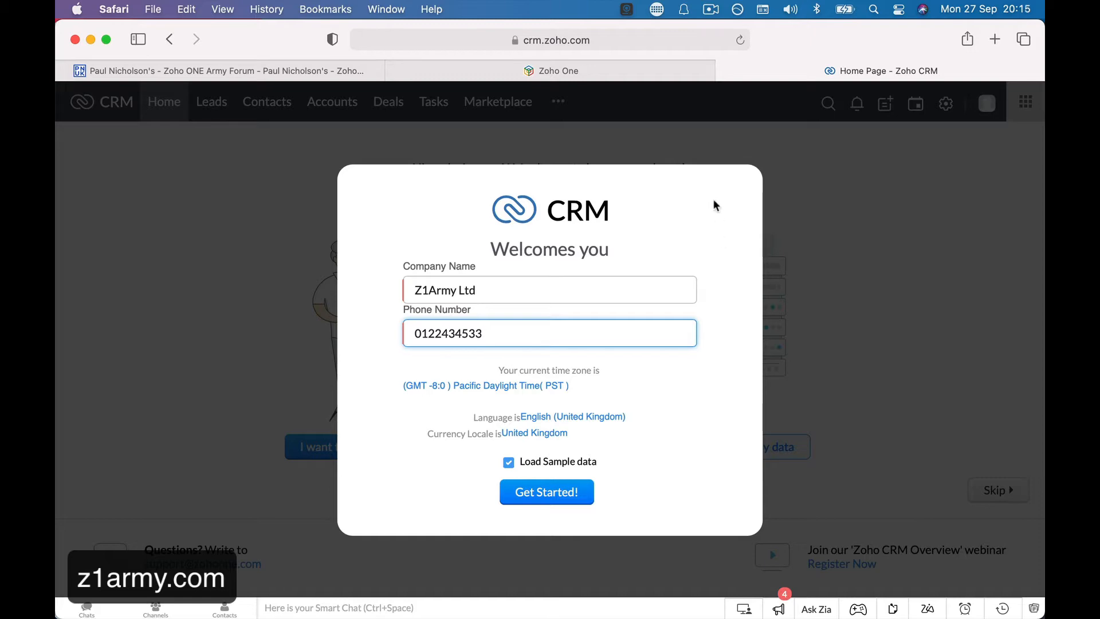
Set the time zone to (GMT 0:0) British Summer Time (Europe/London).
{"action": "left_click", "coordinate": [522, 387]}
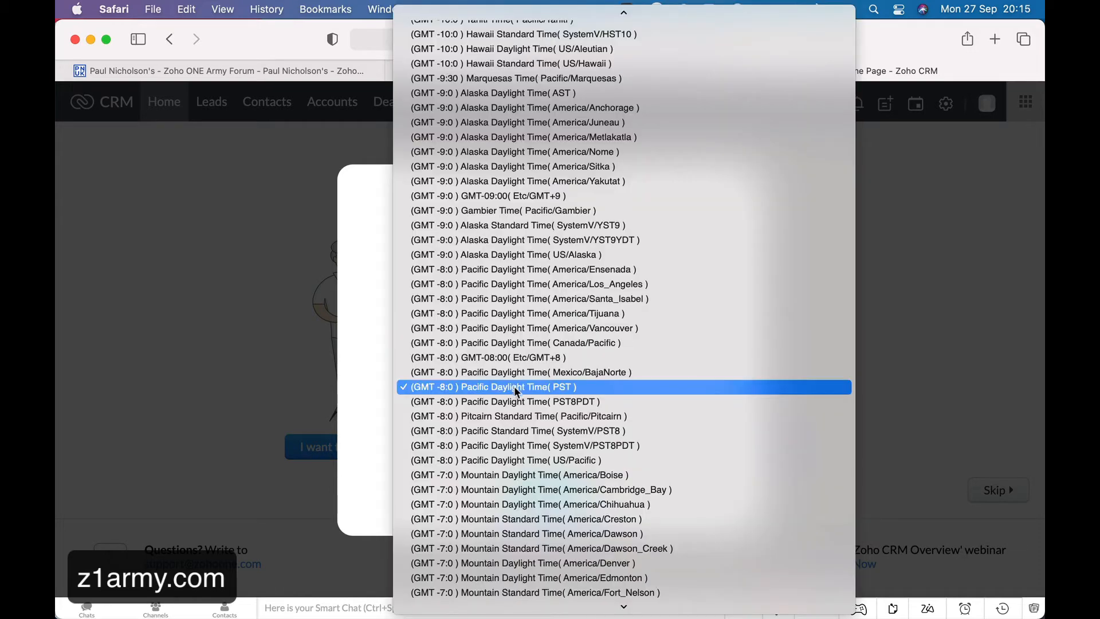
{"action": "scroll", "coordinate": [516, 242], "scroll_direction": "up", "scroll_amount": 5}
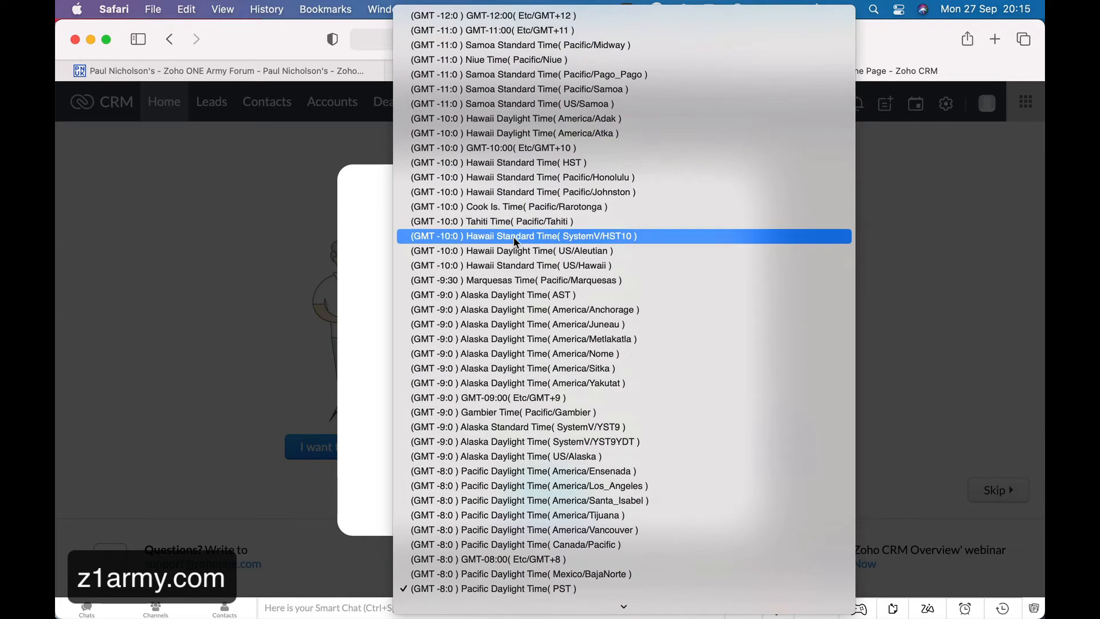
{"action": "scroll", "coordinate": [516, 242], "scroll_direction": "down", "scroll_amount": 20}
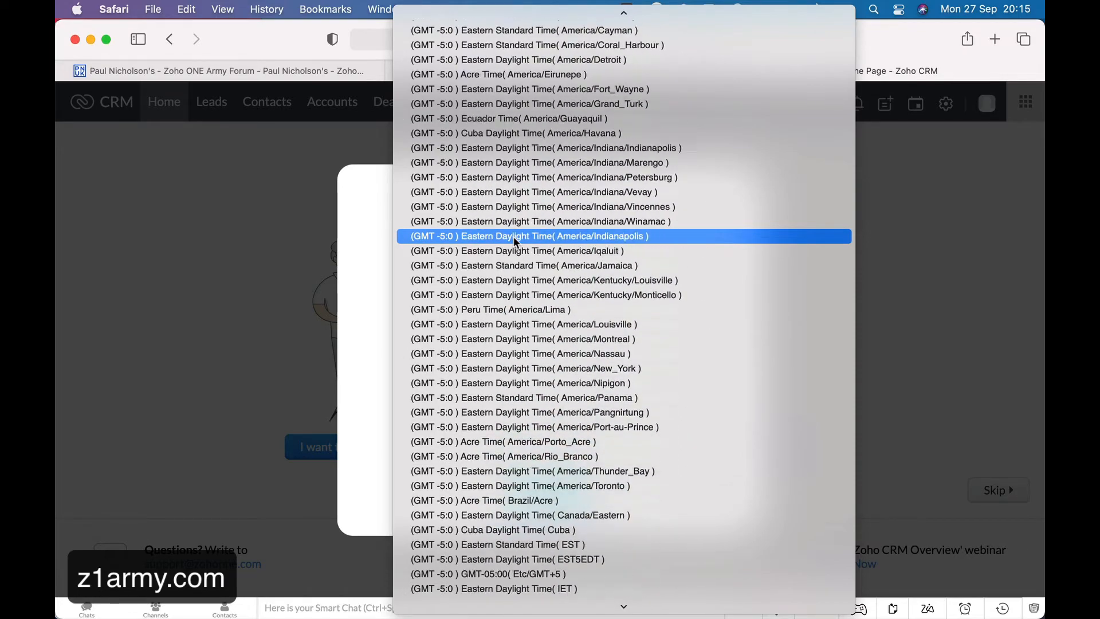
{"action": "scroll", "coordinate": [516, 242], "scroll_direction": "down", "scroll_amount": 20}
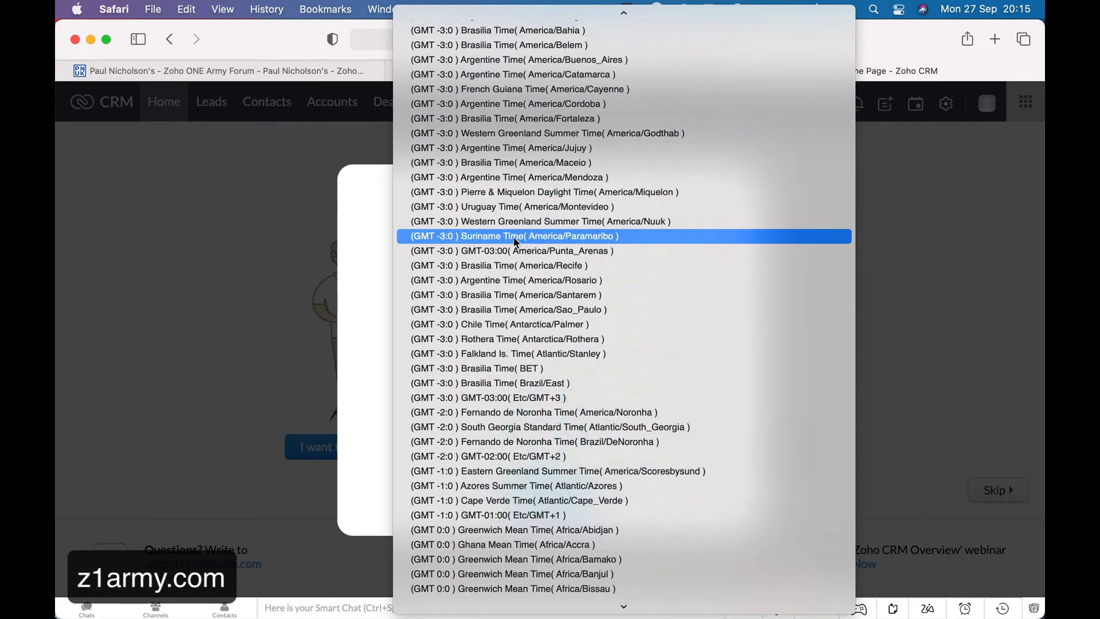
{"action": "scroll", "coordinate": [516, 242], "scroll_direction": "down", "scroll_amount": 10}
{"action": "left_click", "coordinate": [386, 243]}
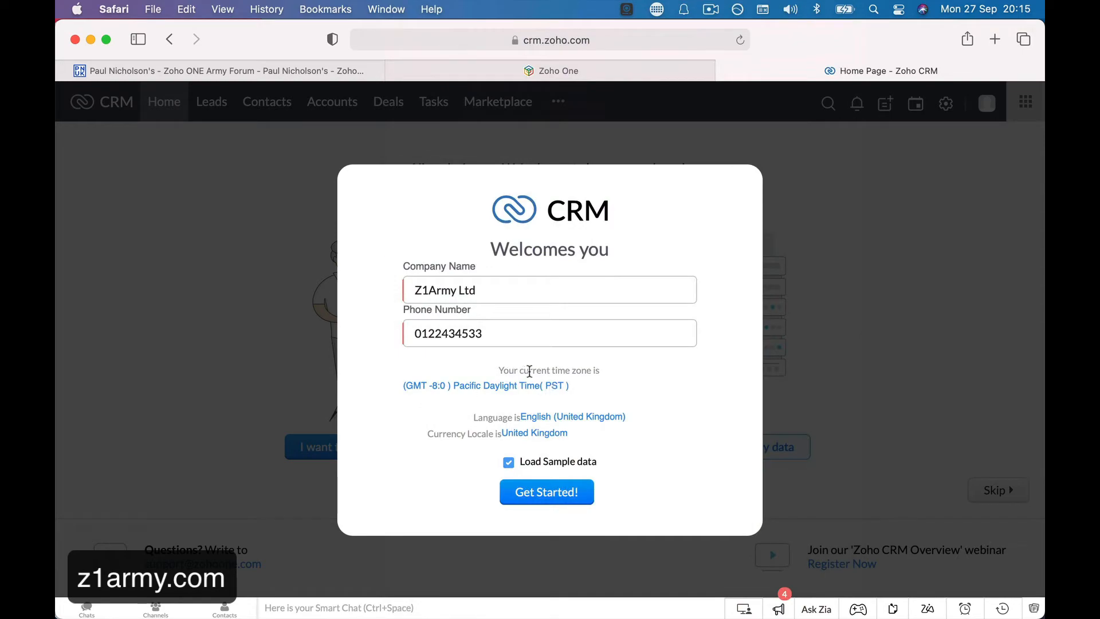
{"action": "left_click", "coordinate": [484, 386]}
{"action": "scroll", "coordinate": [506, 383], "scroll_direction": "down", "scroll_amount": 5}
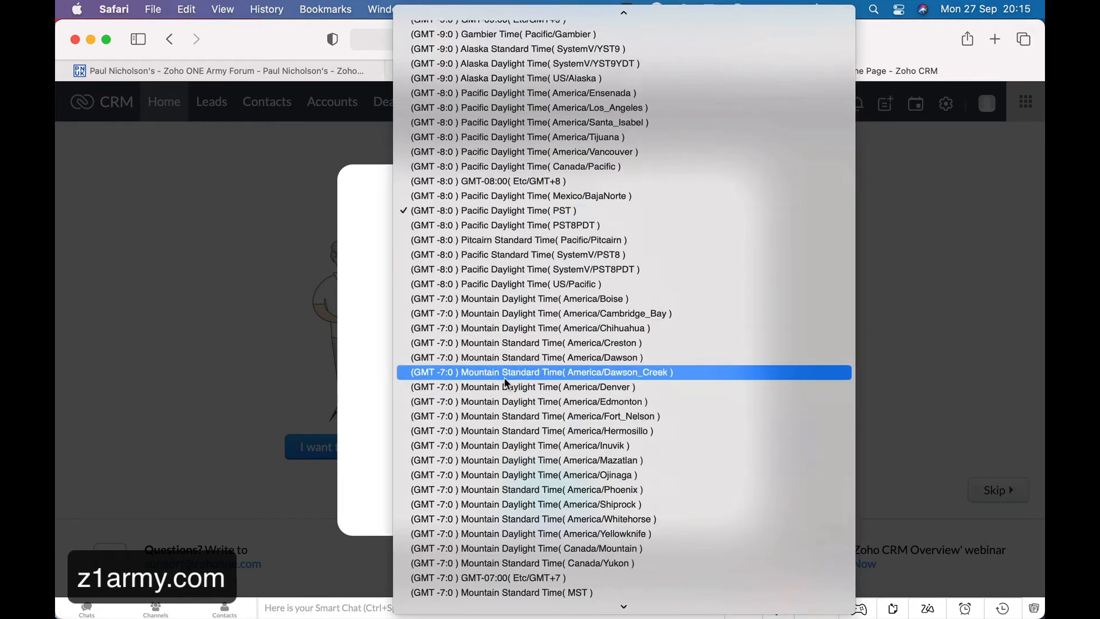
{"action": "scroll", "coordinate": [506, 383], "scroll_direction": "down", "scroll_amount": 20}
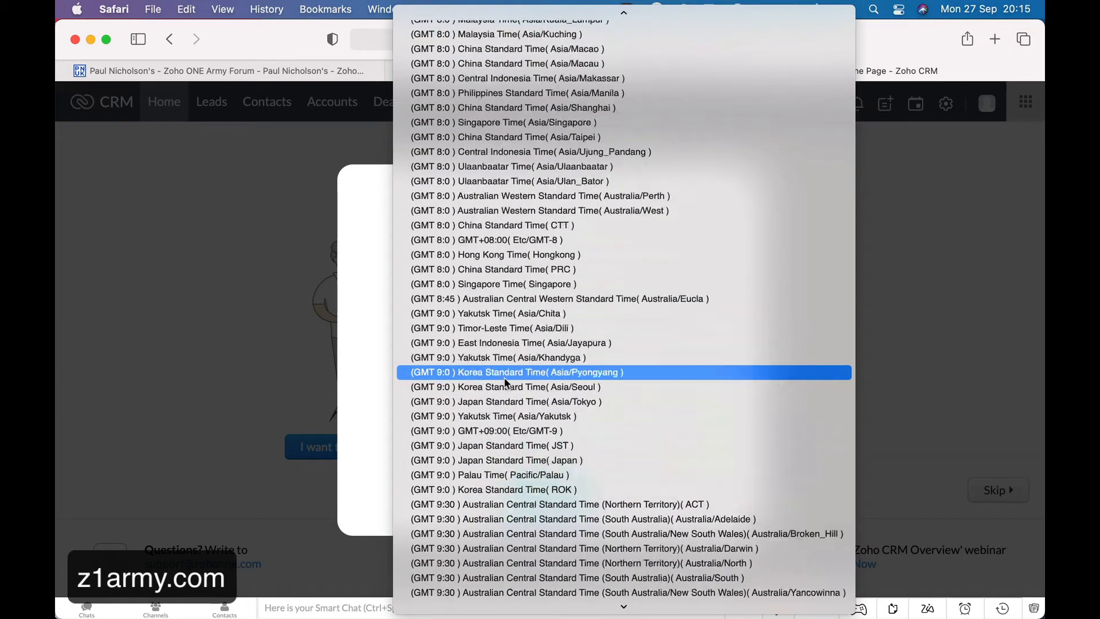
{"action": "scroll", "coordinate": [506, 383], "scroll_direction": "up", "scroll_amount": 20}
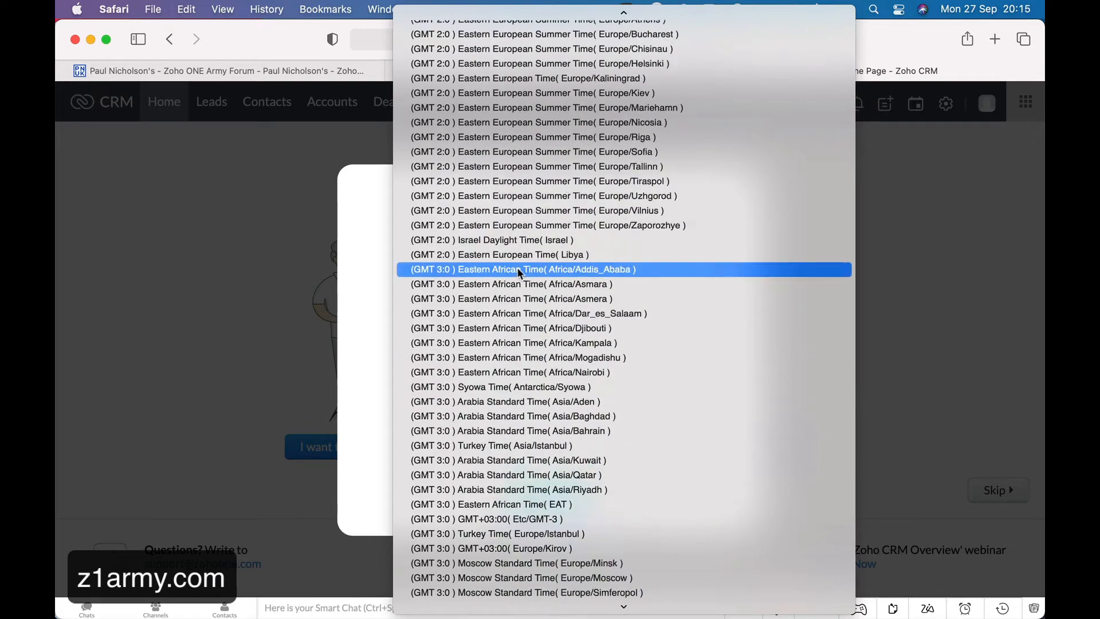
{"action": "scroll", "coordinate": [520, 273], "scroll_direction": "up", "scroll_amount": 20}
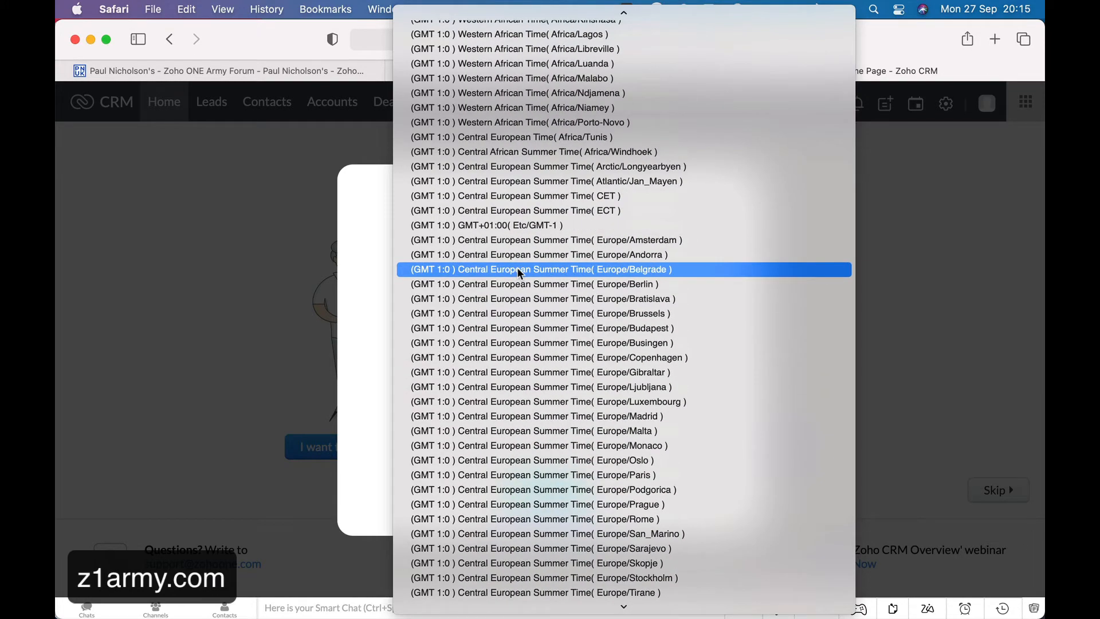
{"action": "scroll", "coordinate": [520, 272], "scroll_direction": "up", "scroll_amount": 20}
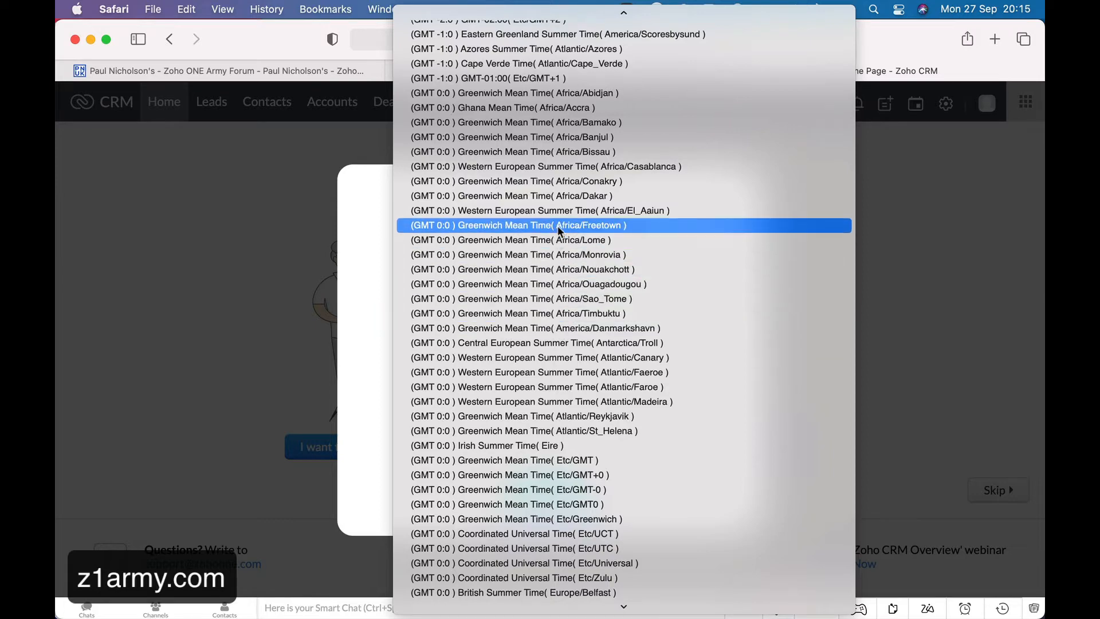
{"action": "scroll", "coordinate": [560, 231], "scroll_direction": "down", "scroll_amount": 2}
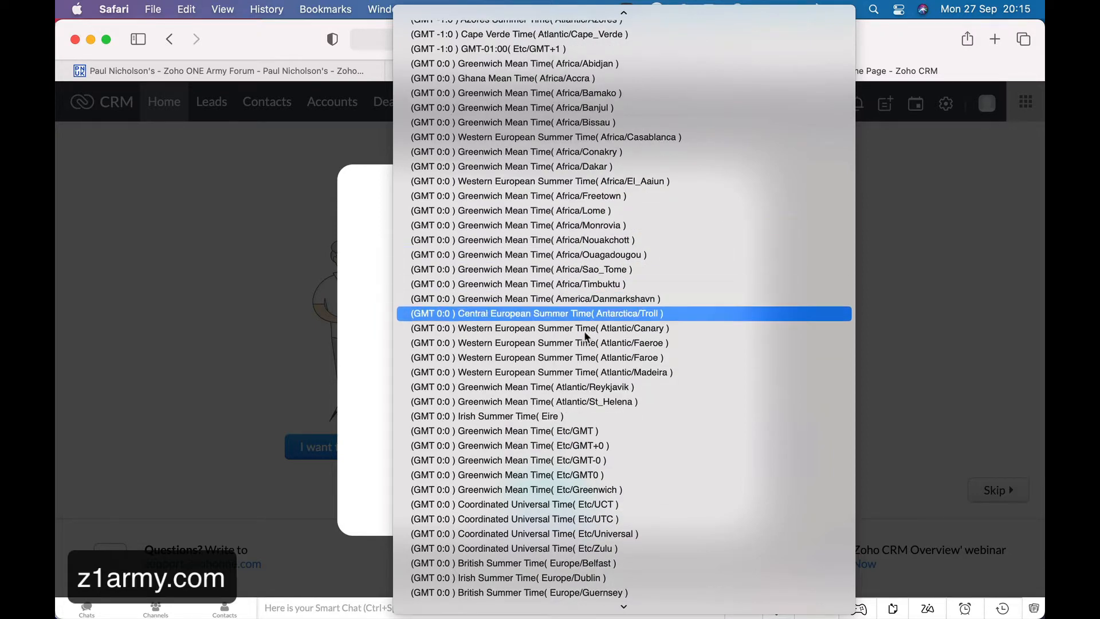
{"action": "scroll", "coordinate": [619, 431], "scroll_direction": "down", "scroll_amount": 10}
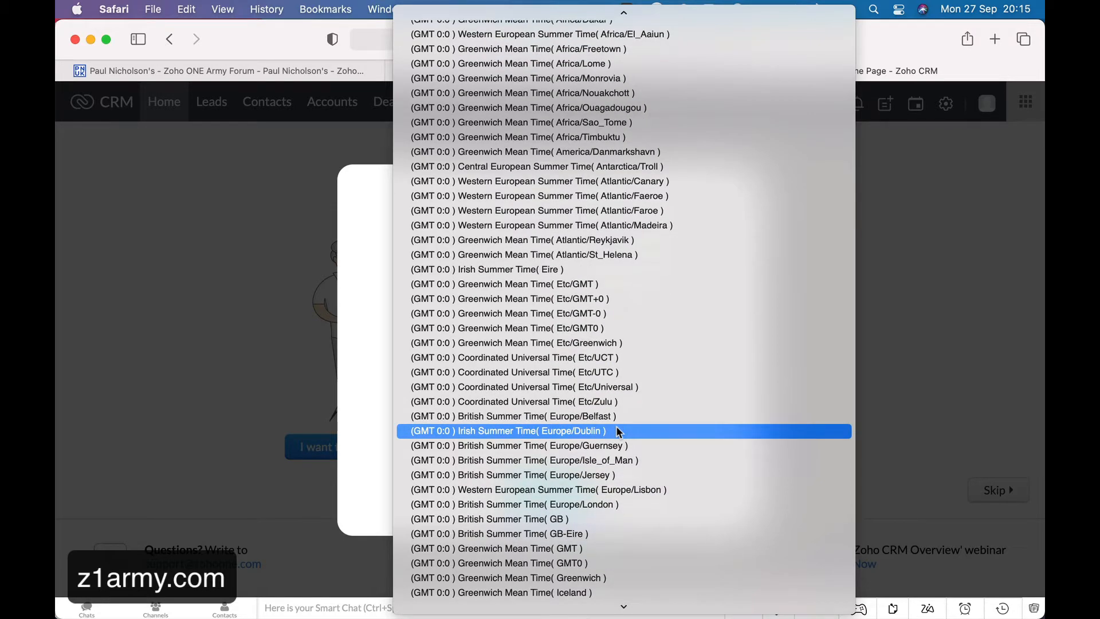
{"action": "left_click", "coordinate": [628, 504]}
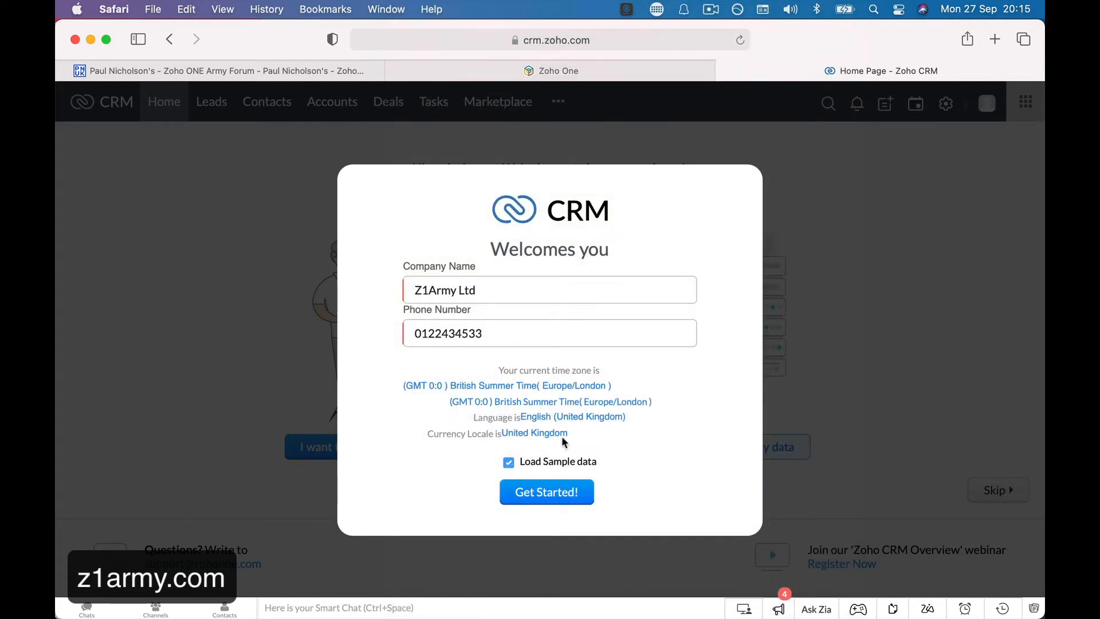
{"action": "left_click", "coordinate": [598, 421]}
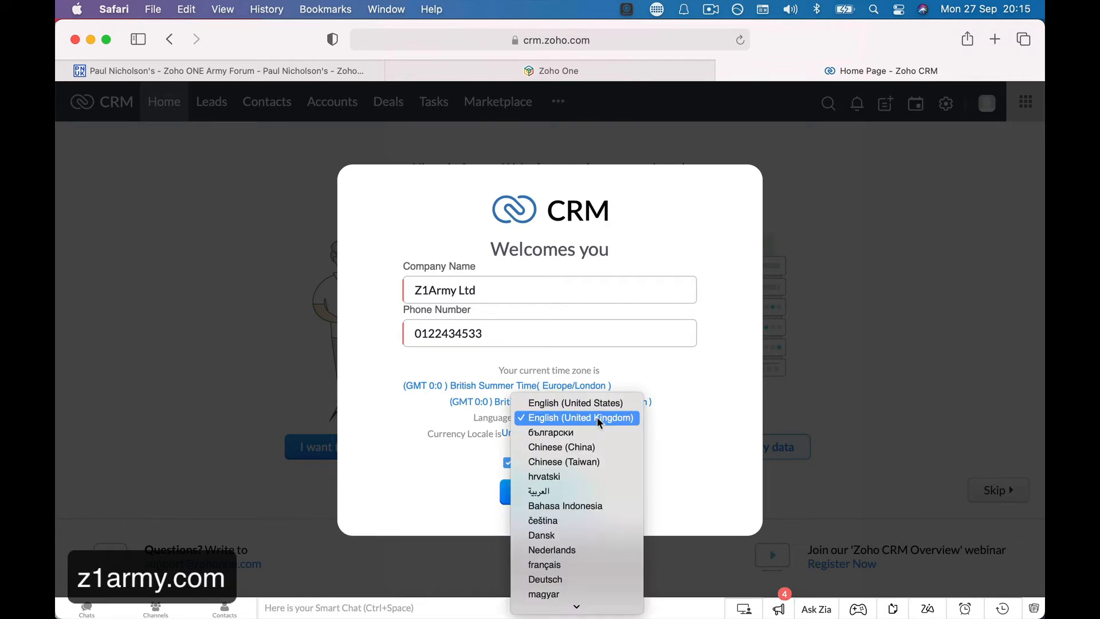
Keep English (United Kingdom), submit the welcome setup with Get Started!, and allow notifications.
{"action": "left_click", "coordinate": [664, 457]}
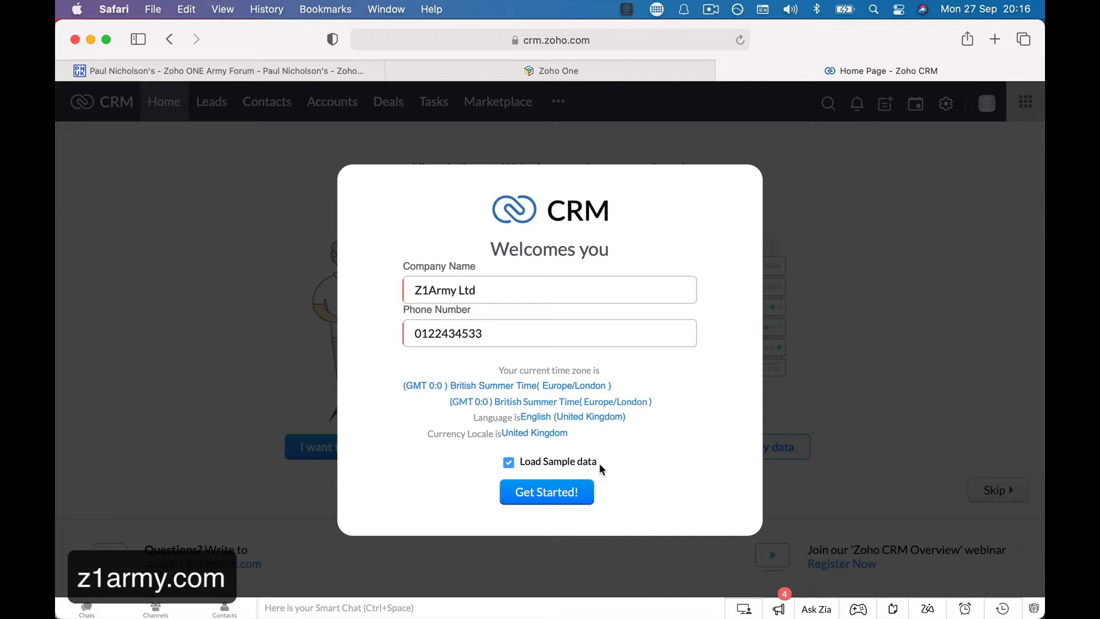
{"action": "left_click", "coordinate": [567, 496]}
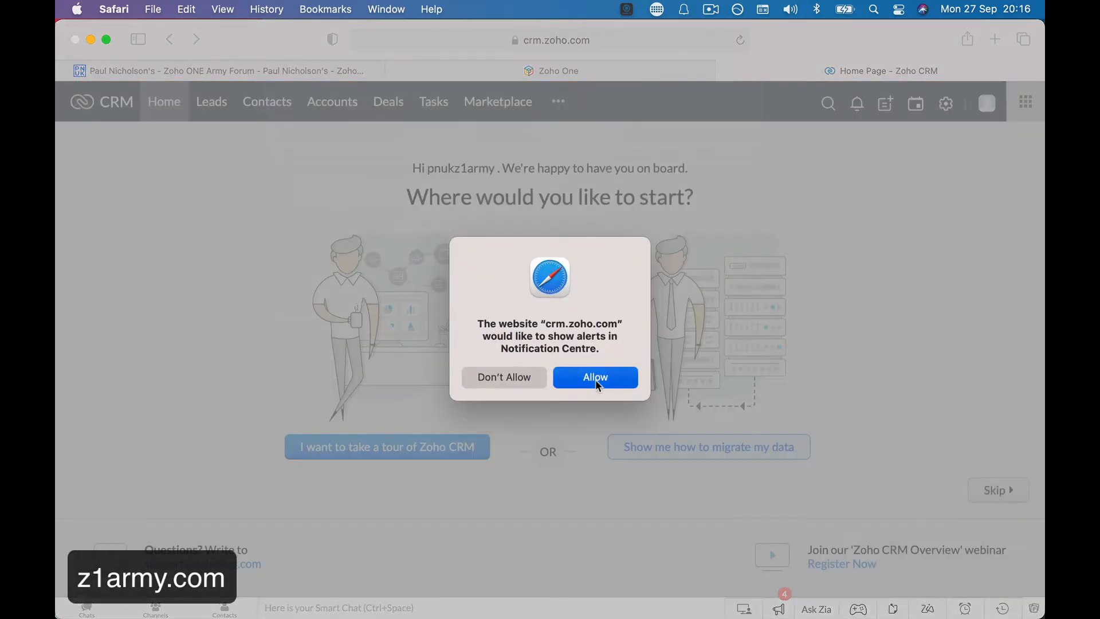
{"action": "left_click", "coordinate": [596, 380]}
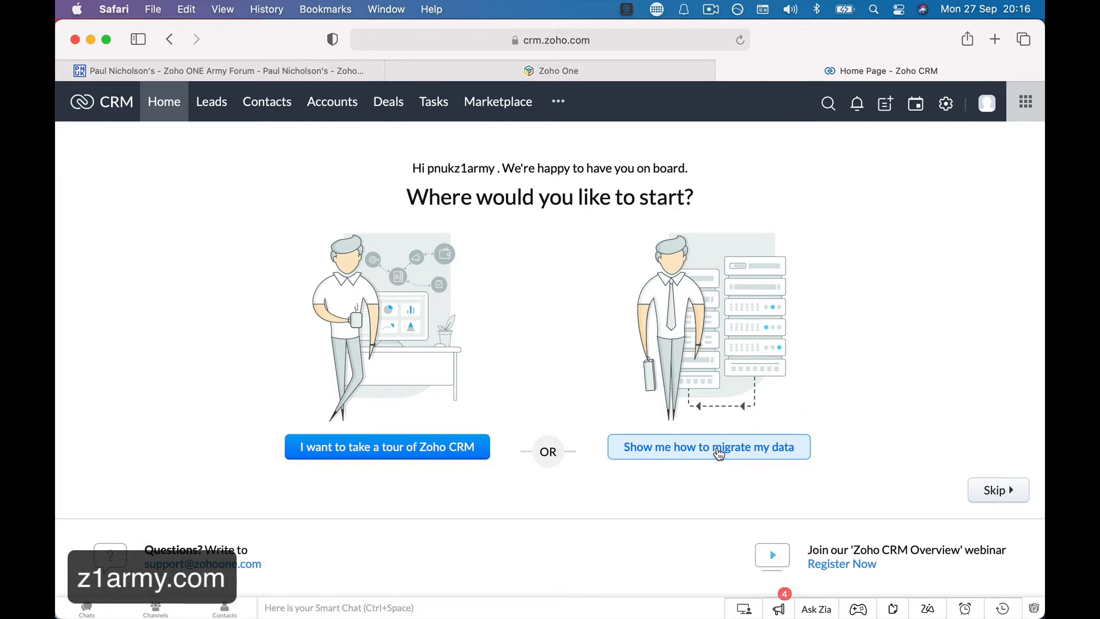
Return to the Zoho CRM tab, choose the data-migration option, then skip to the Home dashboard.
{"action": "left_click", "coordinate": [305, 71]}
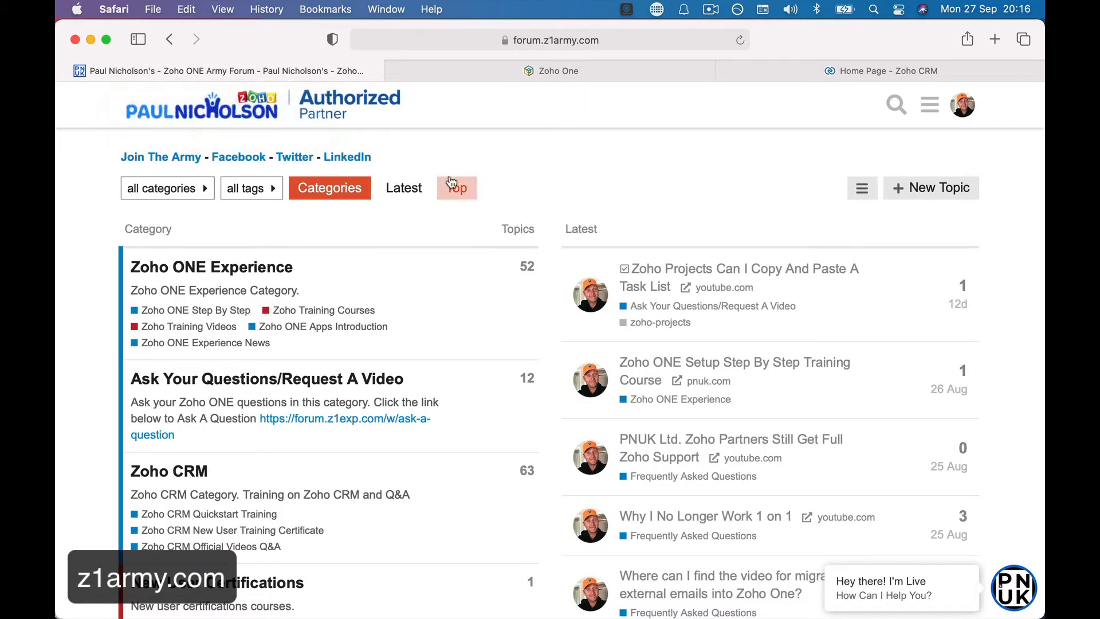
{"action": "left_click", "coordinate": [634, 68]}
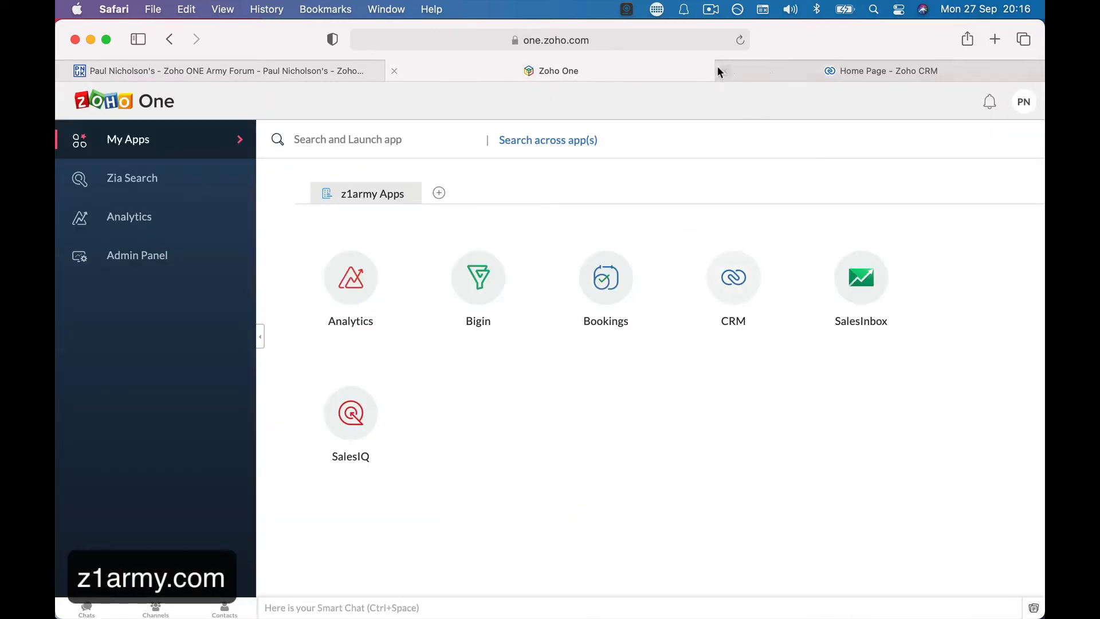
{"action": "left_click", "coordinate": [788, 70]}
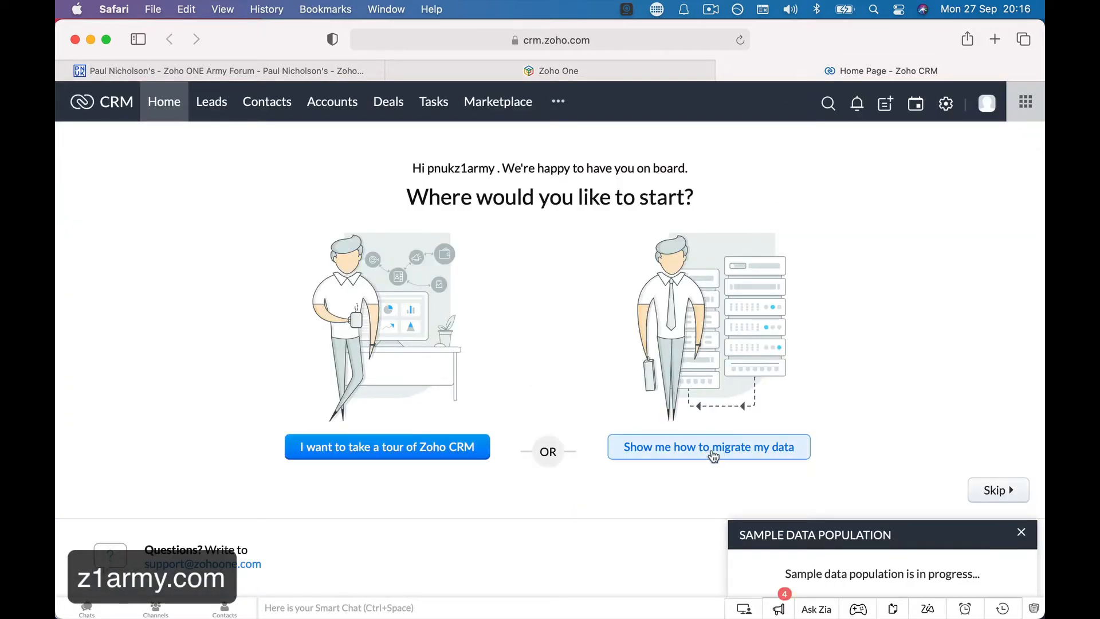
{"action": "left_click", "coordinate": [671, 450]}
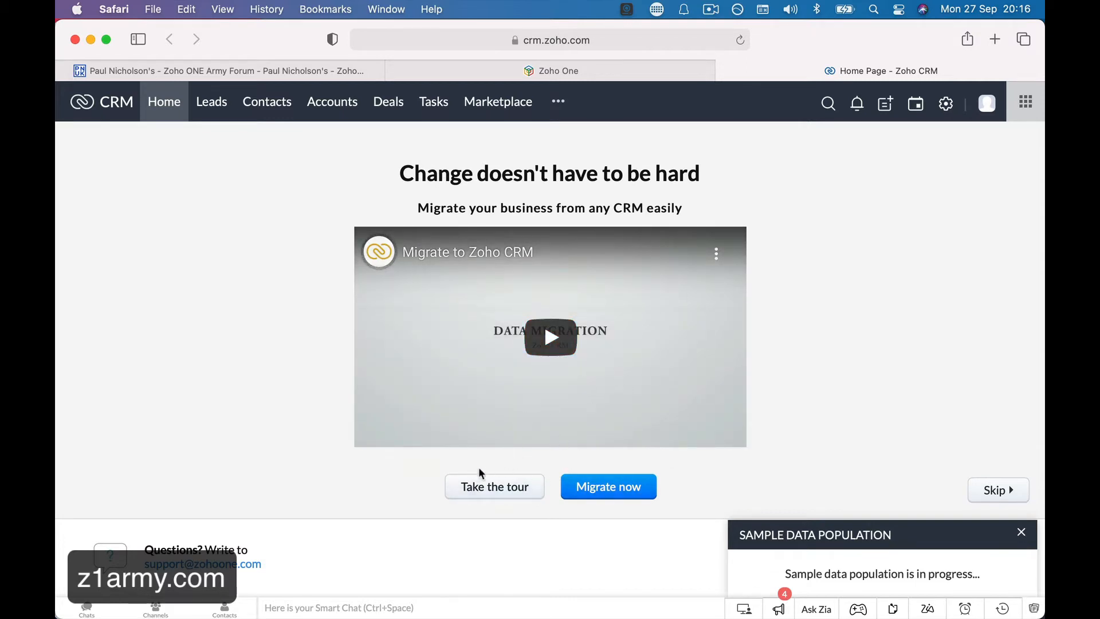
{"action": "left_click", "coordinate": [1013, 492]}
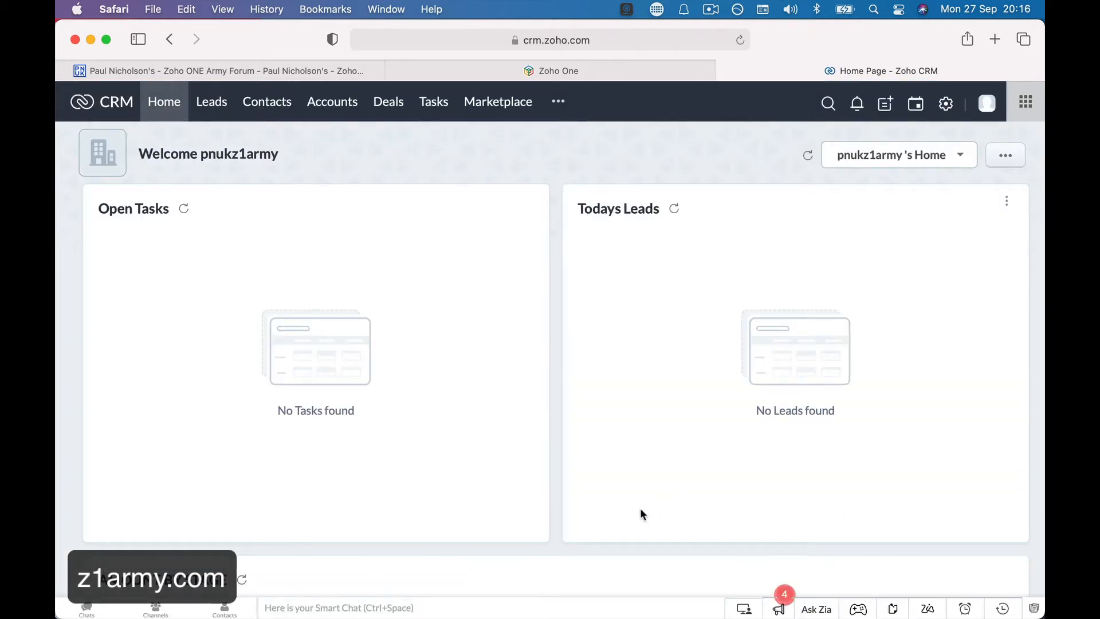
Open Setup > Data Administration > Import, then return to the Home dashboard.
{"action": "left_click", "coordinate": [946, 103]}
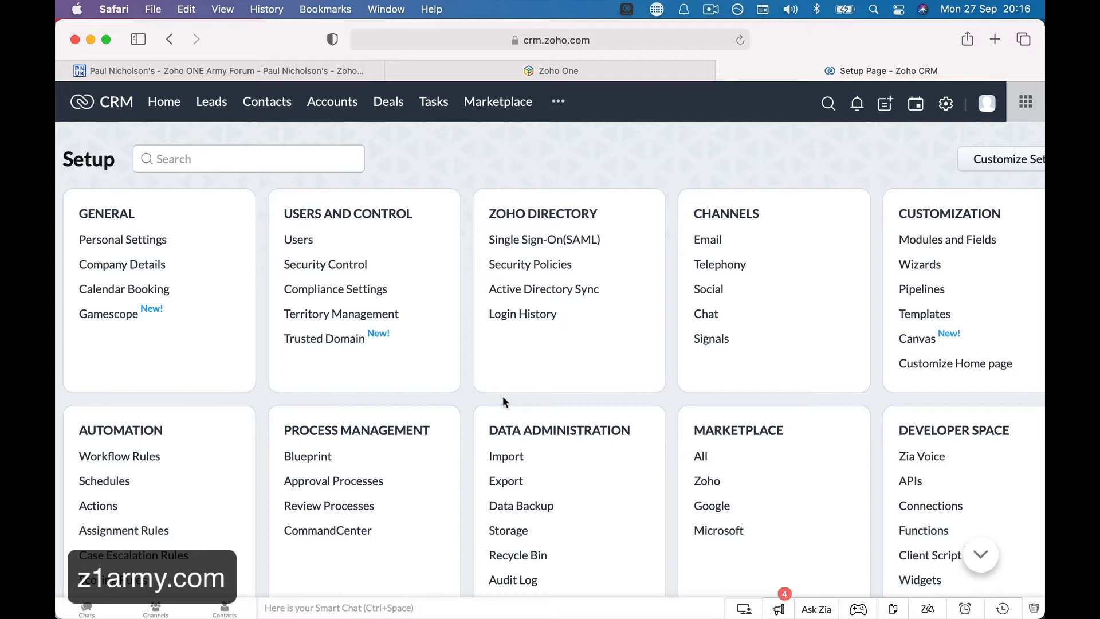
{"action": "scroll", "coordinate": [503, 397], "scroll_direction": "down", "scroll_amount": 3}
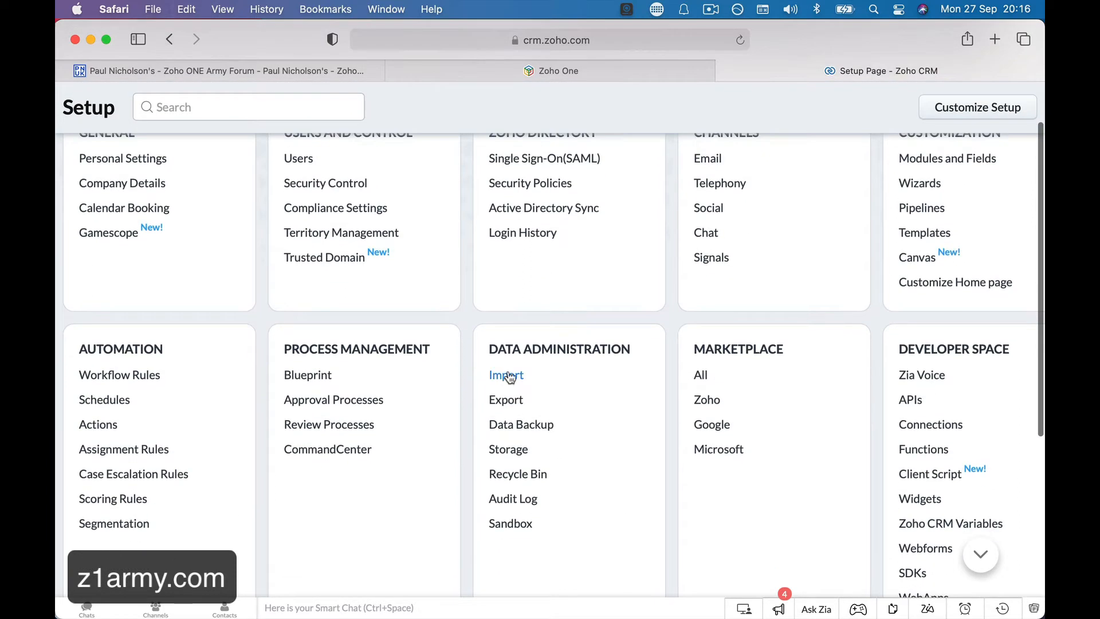
{"action": "left_click", "coordinate": [505, 375]}
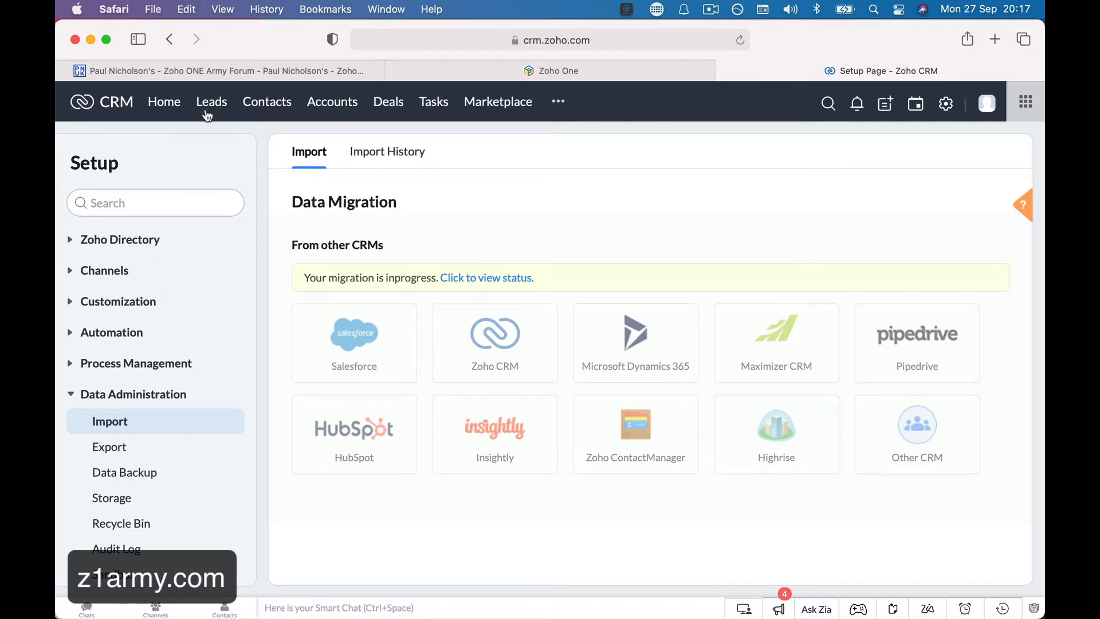
{"action": "left_click", "coordinate": [170, 101]}
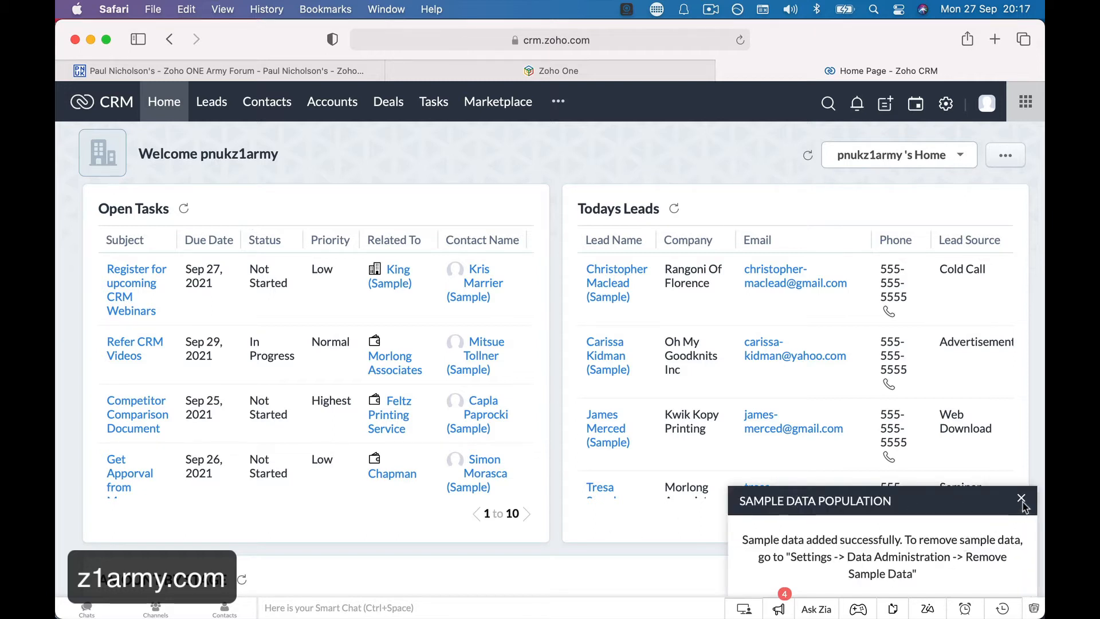
Close the Sample Data Population notice.
{"action": "left_click", "coordinate": [1023, 501]}
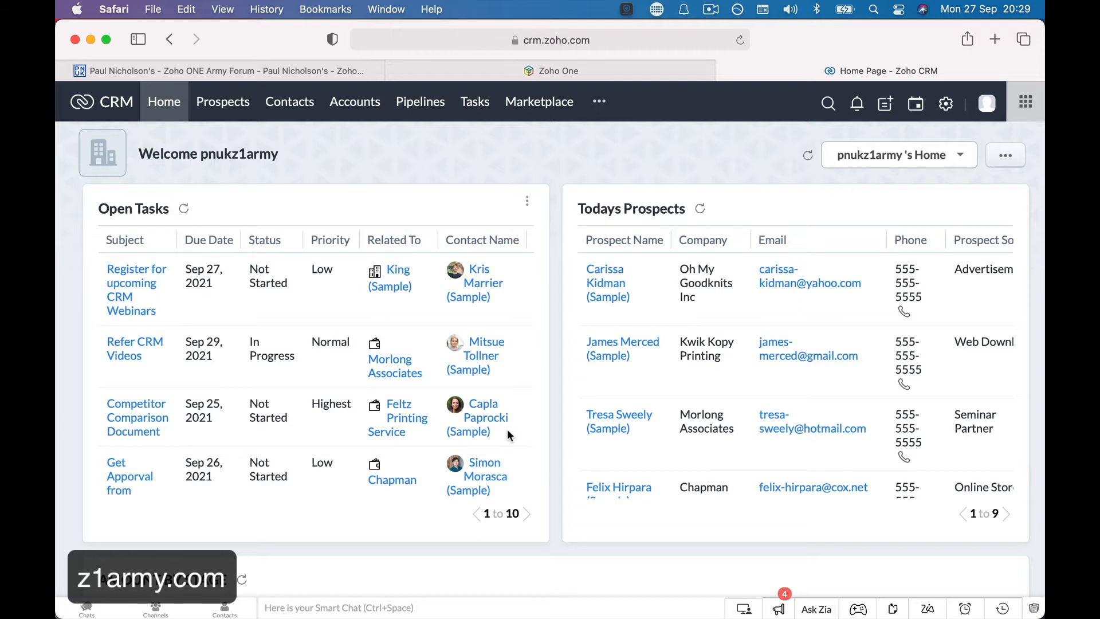
Search the forum for 'zoho crm gmail' and open the How To Sync Zoho CRM And GMAIL Email topic.
{"action": "left_click", "coordinate": [226, 70]}
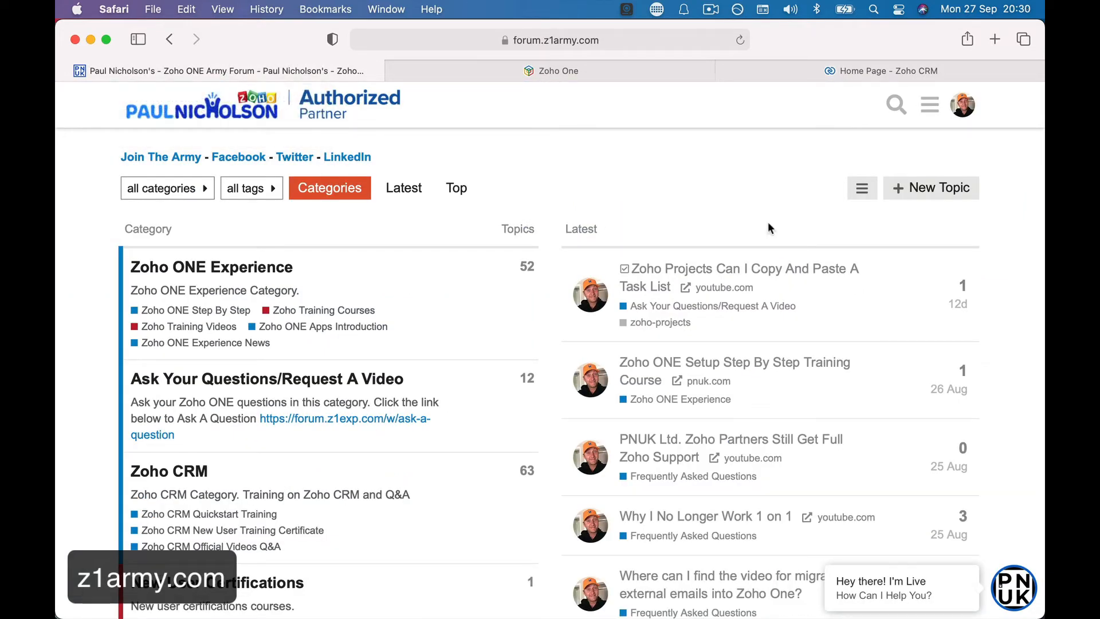
{"action": "left_click", "coordinate": [896, 105]}
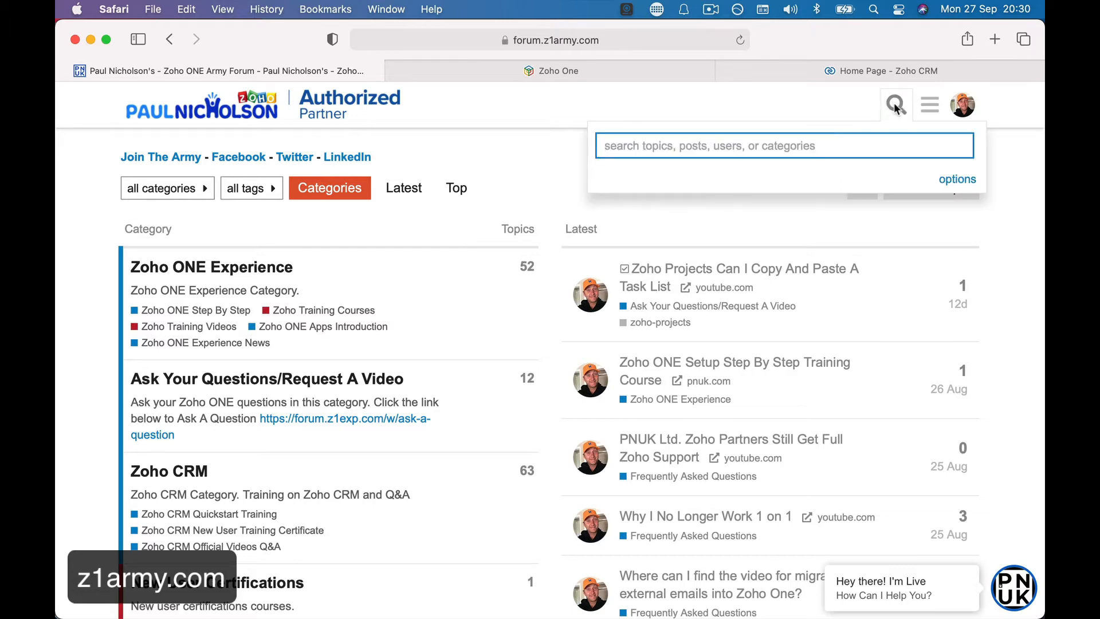
{"action": "type", "text": "zoho crm"}
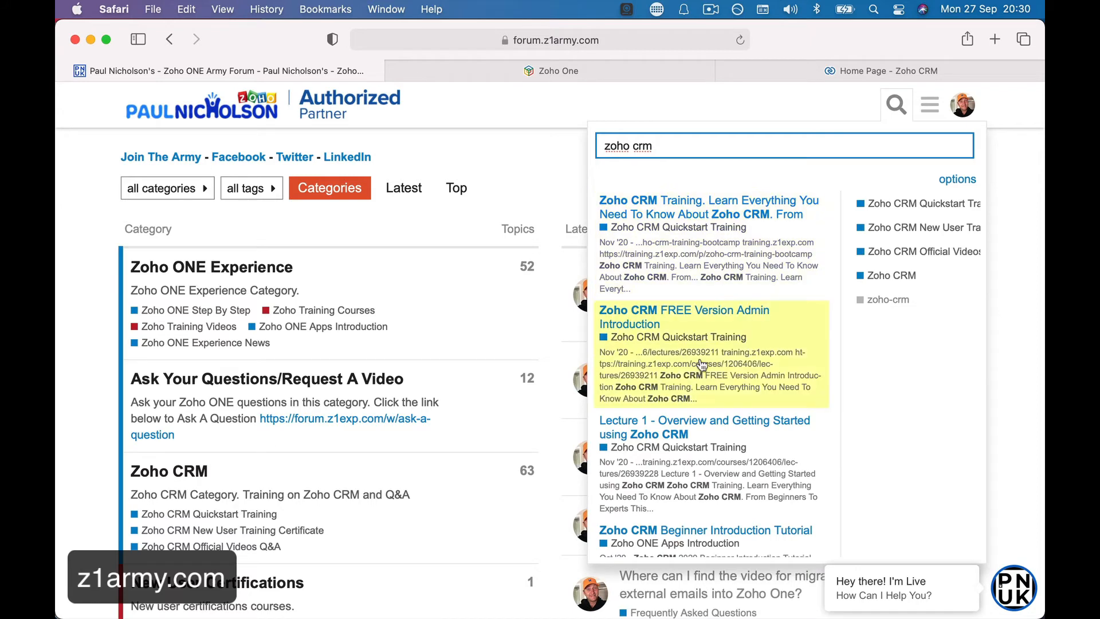
{"action": "scroll", "coordinate": [675, 333], "scroll_direction": "down", "scroll_amount": 5}
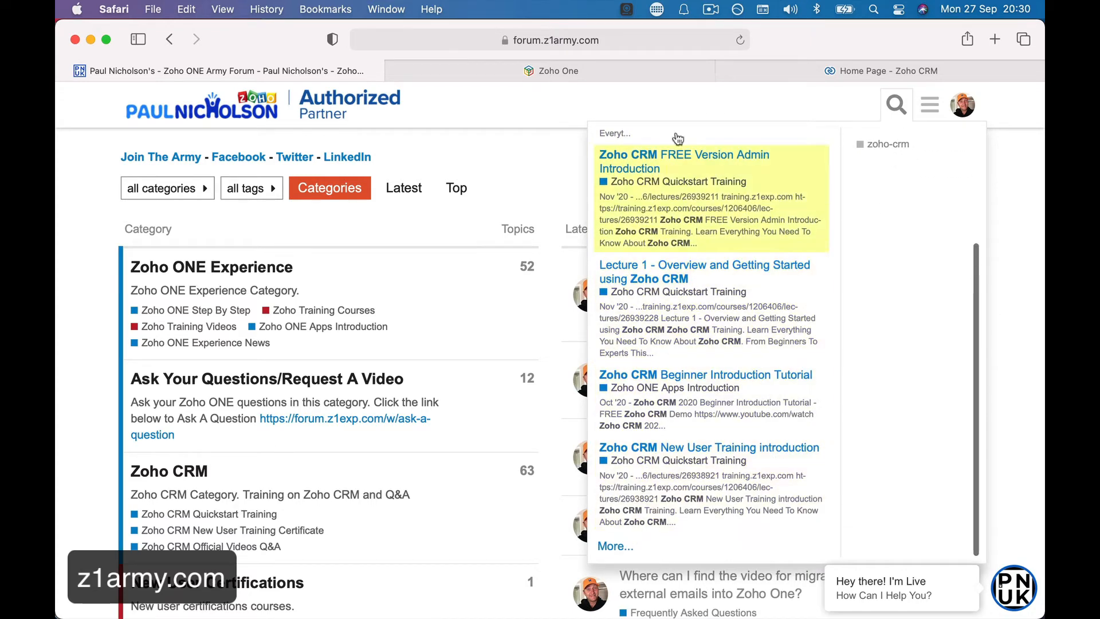
{"action": "scroll", "coordinate": [673, 140], "scroll_direction": "up", "scroll_amount": 5}
{"action": "type", "text": "gmail"}
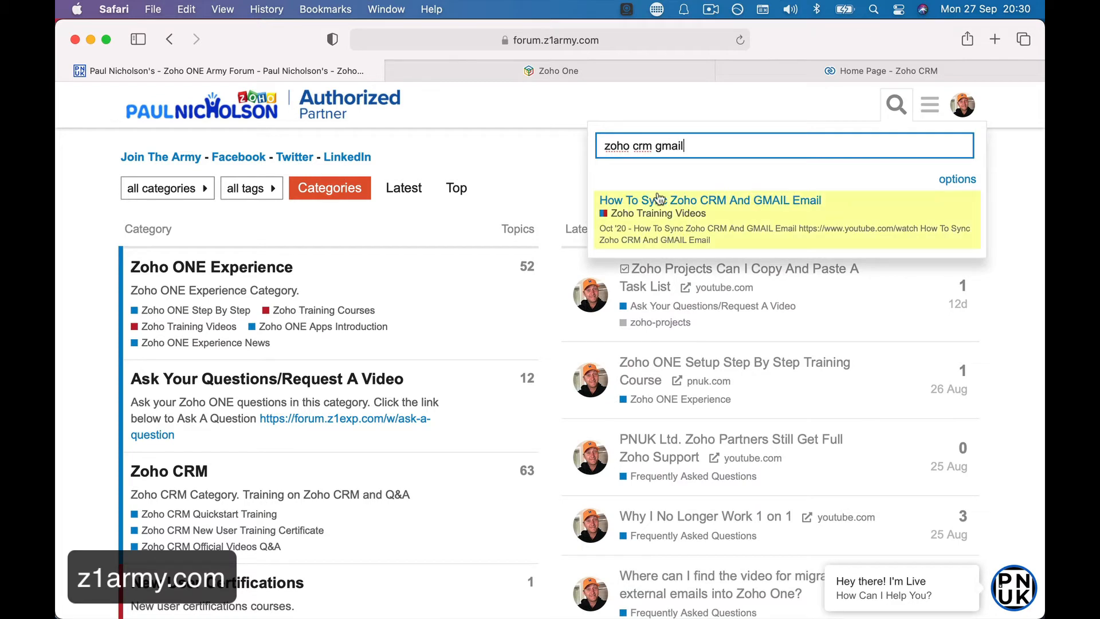
{"action": "left_click", "coordinate": [736, 204]}
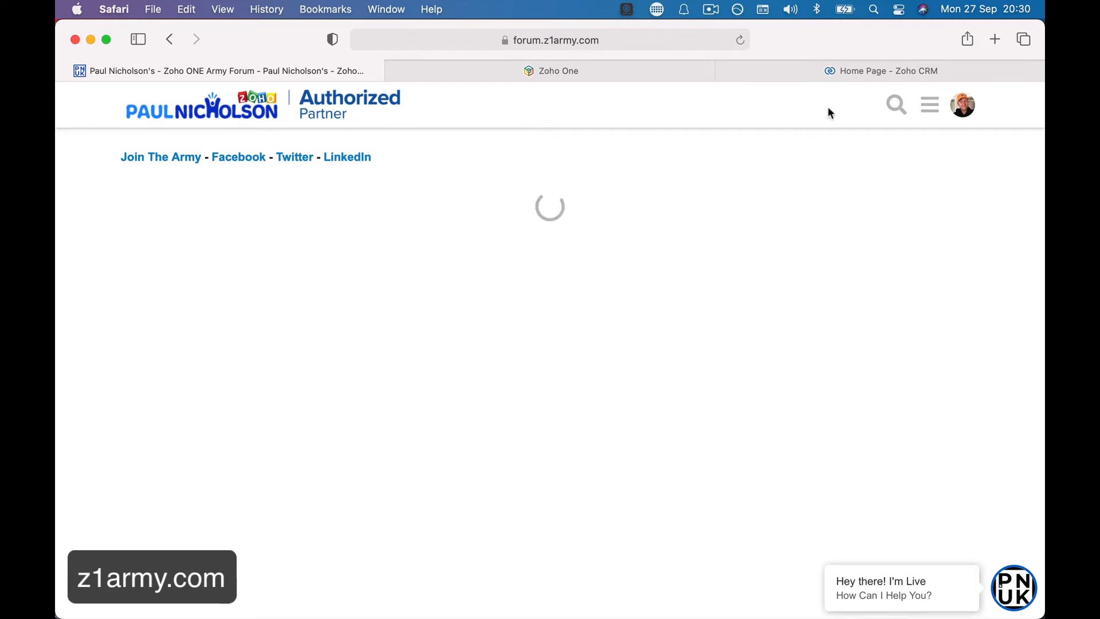
Narrow the search to 'gmail', open the first result, then return to the Categories home page.
{"action": "left_click", "coordinate": [896, 106]}
{"action": "left_click", "coordinate": [694, 141]}
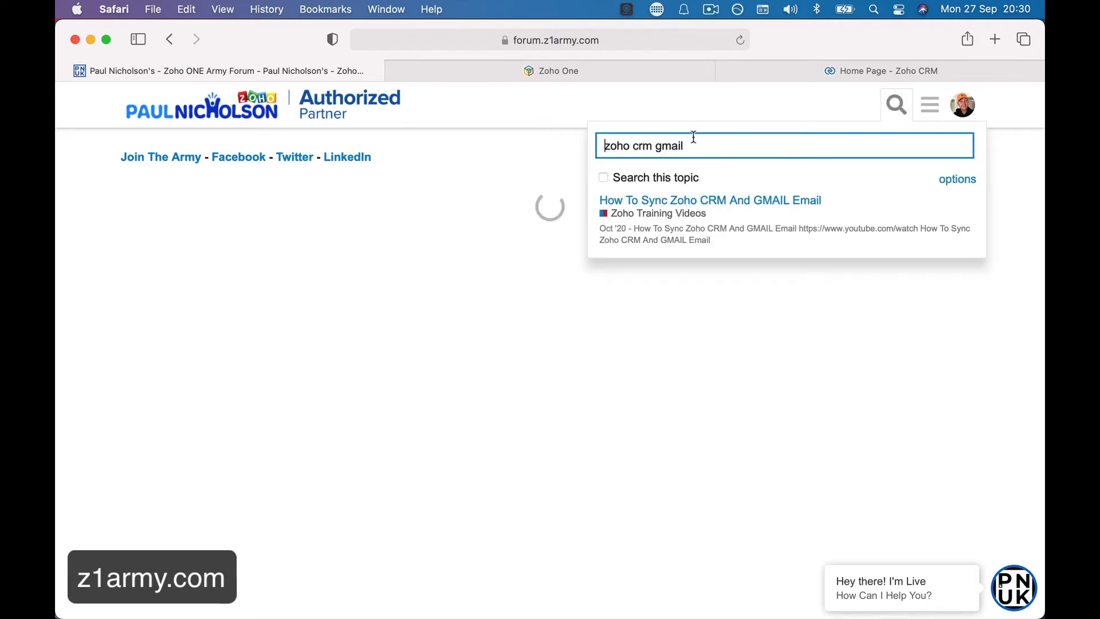
{"action": "left_click_drag", "start_coordinate": [656, 146], "coordinate": [604, 146]}
{"action": "key", "text": "BackSpace"}
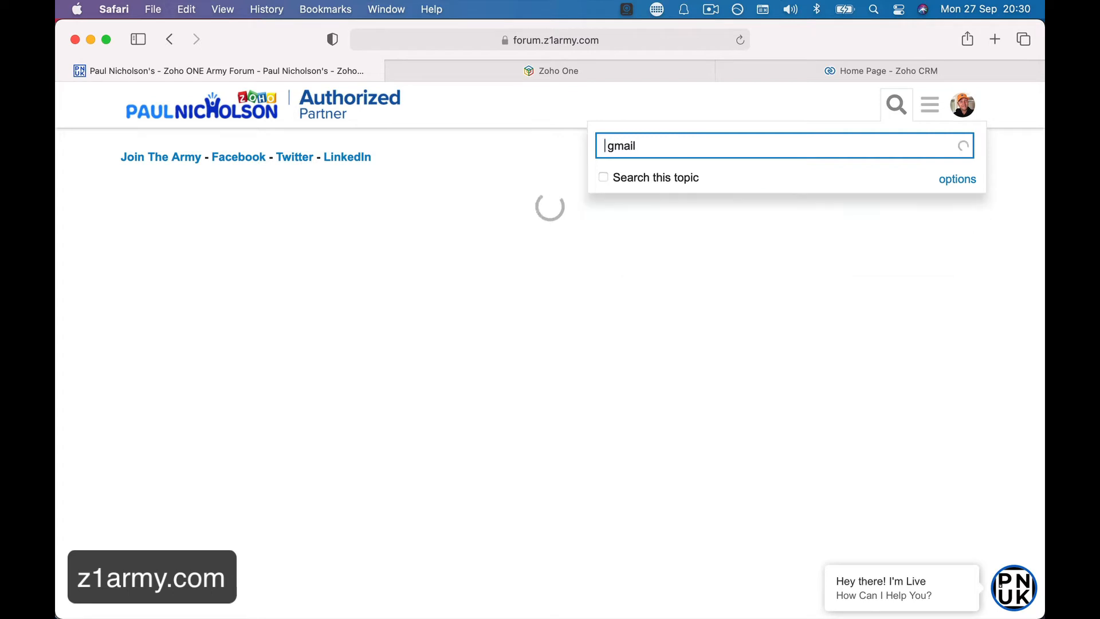
{"action": "left_click", "coordinate": [680, 198]}
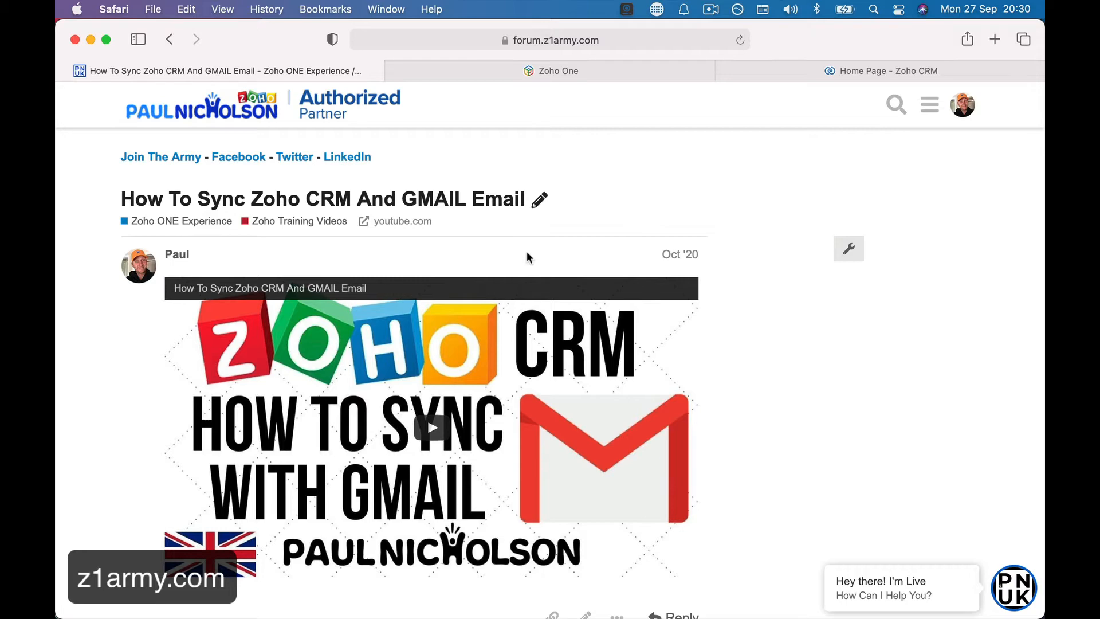
{"action": "left_click", "coordinate": [258, 99]}
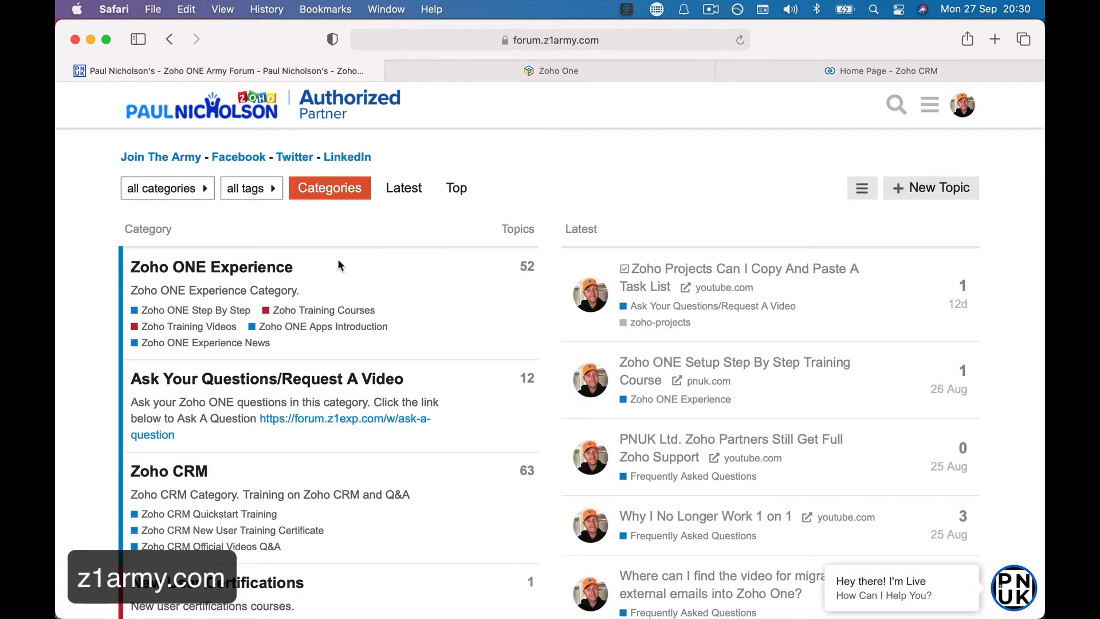
Begin a New Topic in Ask Your Questions/Request A Video, then return to the Zoho CRM tab.
{"action": "left_click", "coordinate": [258, 376]}
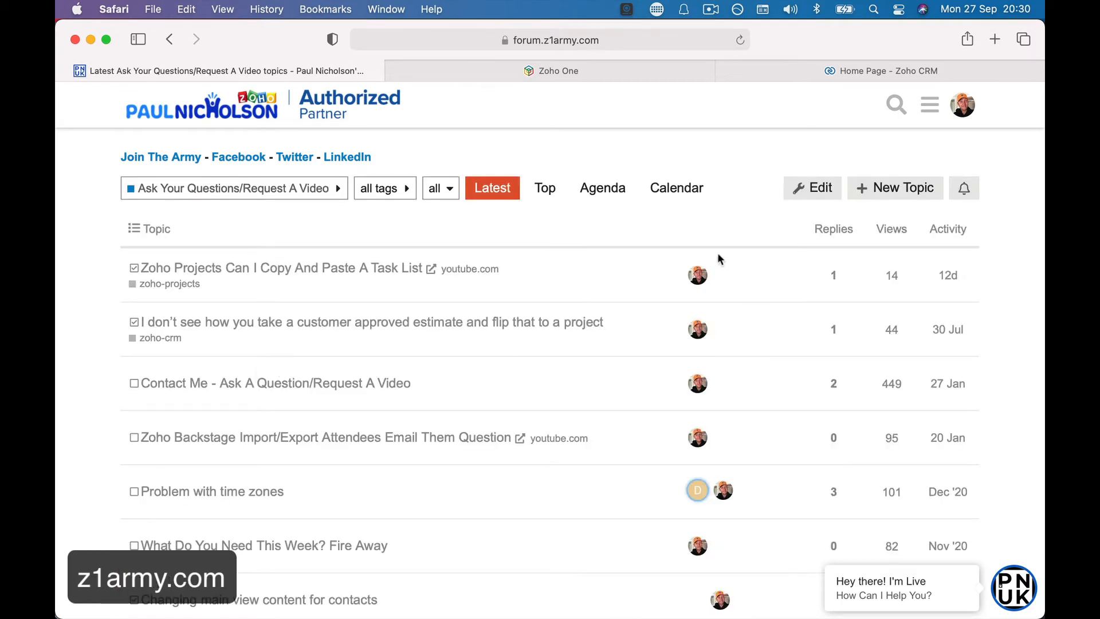
{"action": "left_click", "coordinate": [895, 188]}
{"action": "left_click", "coordinate": [230, 496]}
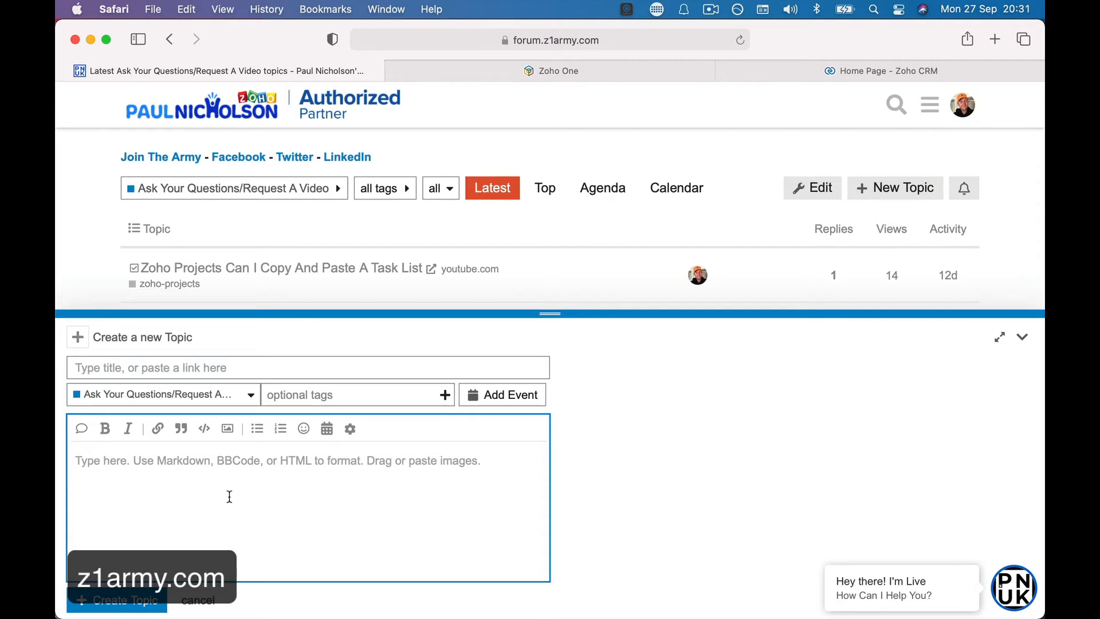
{"action": "left_click", "coordinate": [754, 80]}
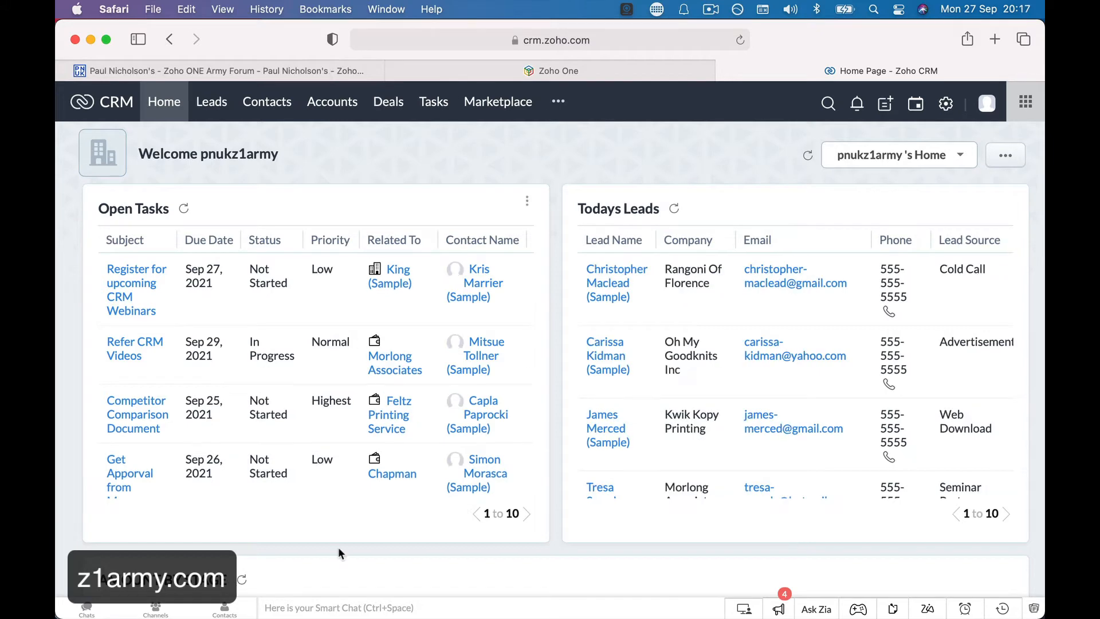
{"action": "scroll", "coordinate": [378, 392], "scroll_direction": "down", "scroll_amount": 5}
{"action": "scroll", "coordinate": [555, 502], "scroll_direction": "down", "scroll_amount": 10}
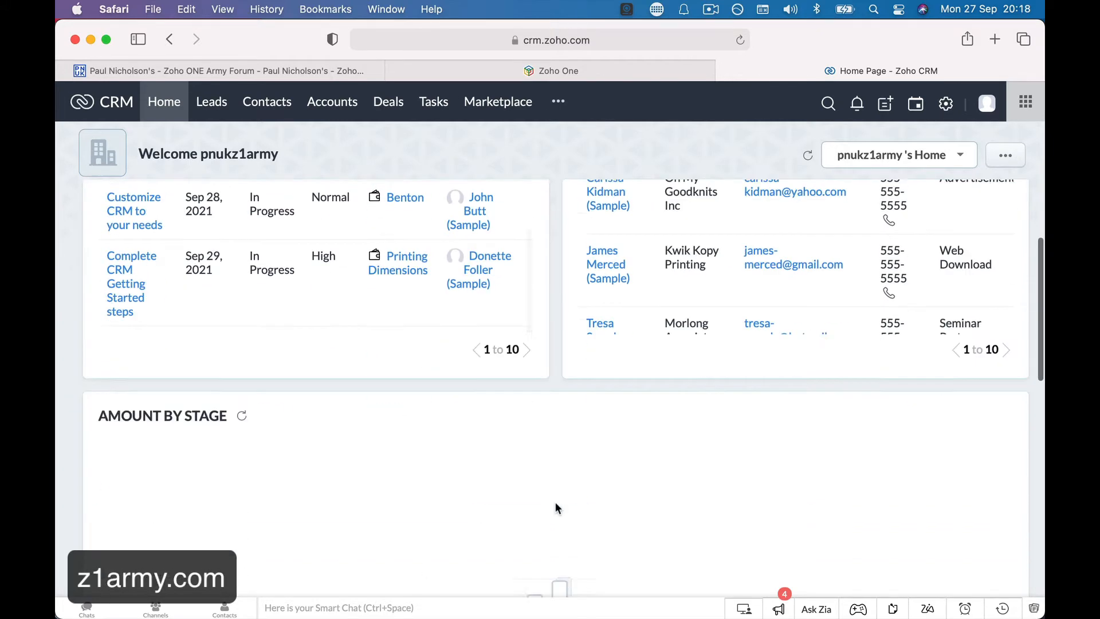
{"action": "scroll", "coordinate": [555, 502], "scroll_direction": "up", "scroll_amount": 3}
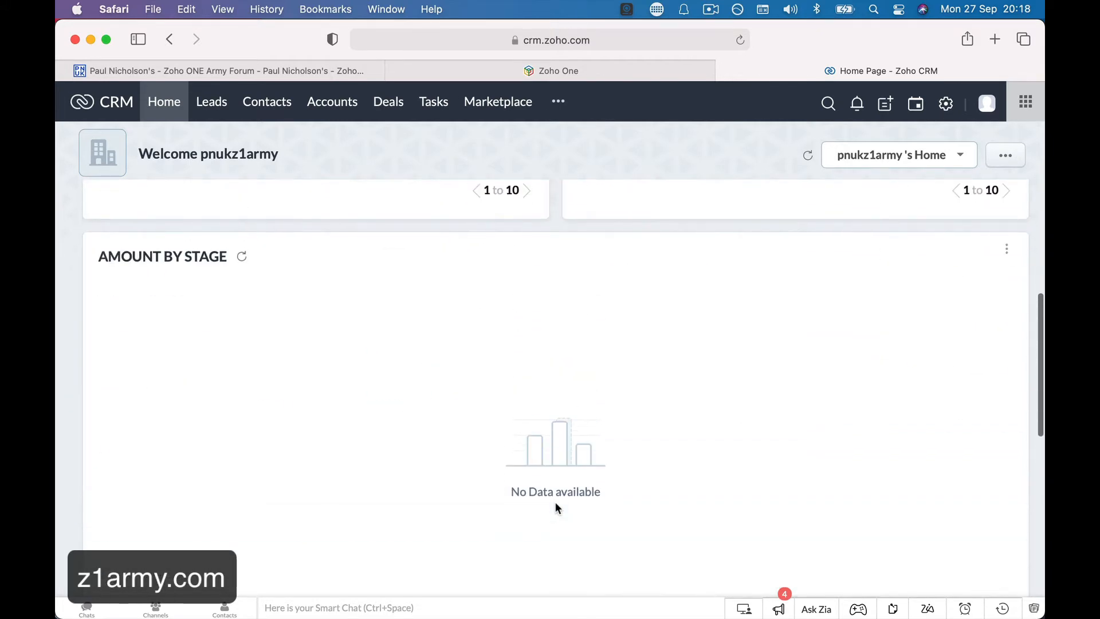
{"action": "scroll", "coordinate": [500, 369], "scroll_direction": "up", "scroll_amount": 5}
{"action": "scroll", "coordinate": [356, 291], "scroll_direction": "up", "scroll_amount": 3}
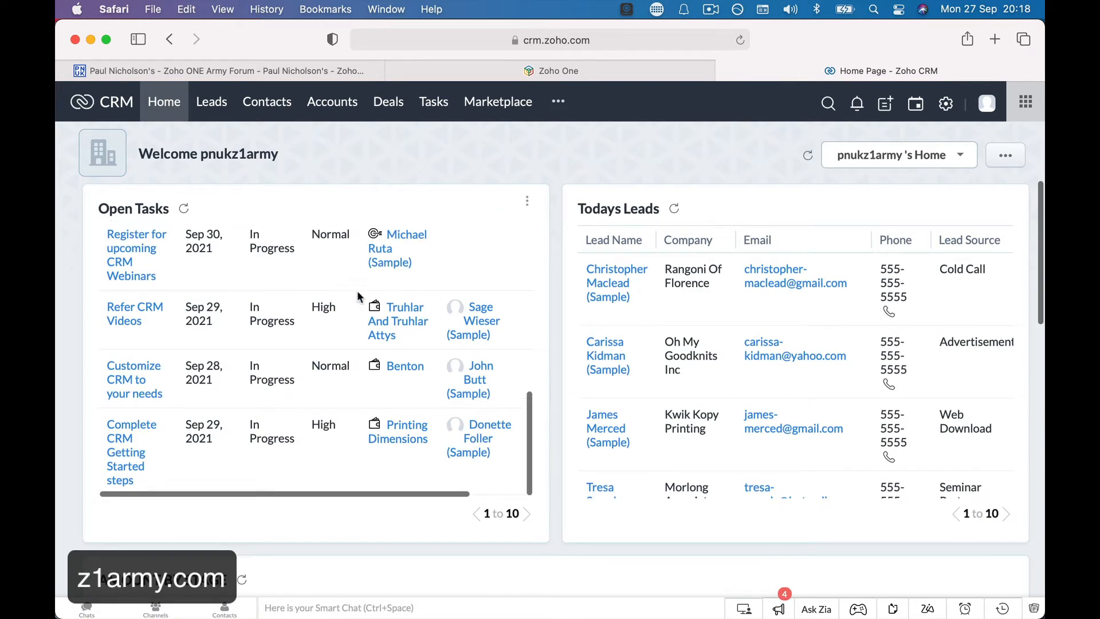
{"action": "scroll", "coordinate": [651, 372], "scroll_direction": "down", "scroll_amount": 5}
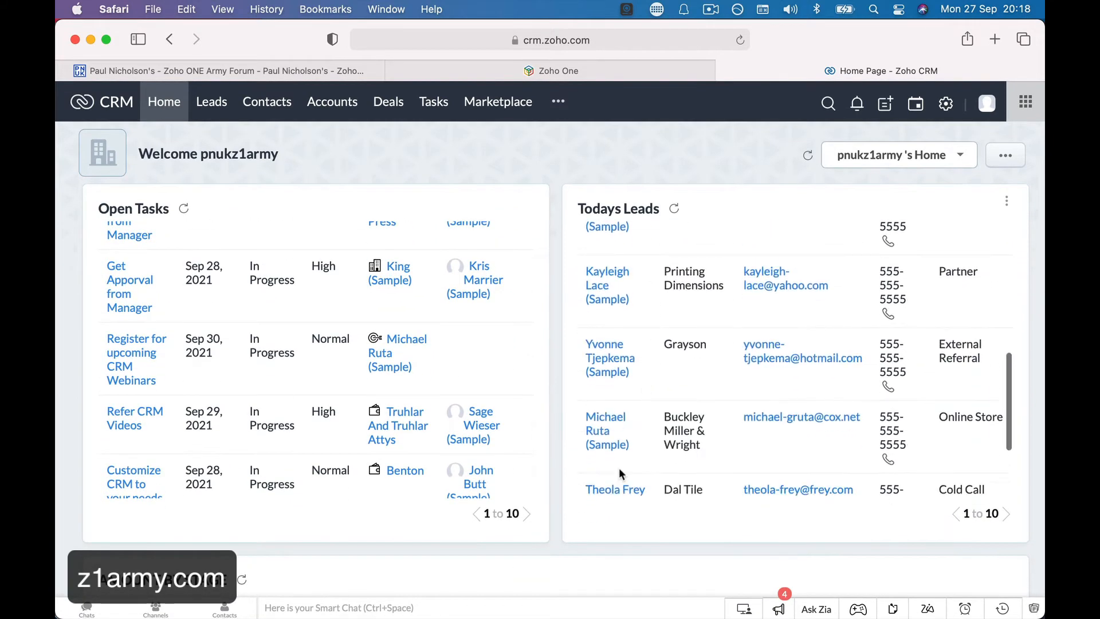
{"action": "scroll", "coordinate": [618, 503], "scroll_direction": "down", "scroll_amount": 6}
{"action": "scroll", "coordinate": [618, 503], "scroll_direction": "down", "scroll_amount": 4}
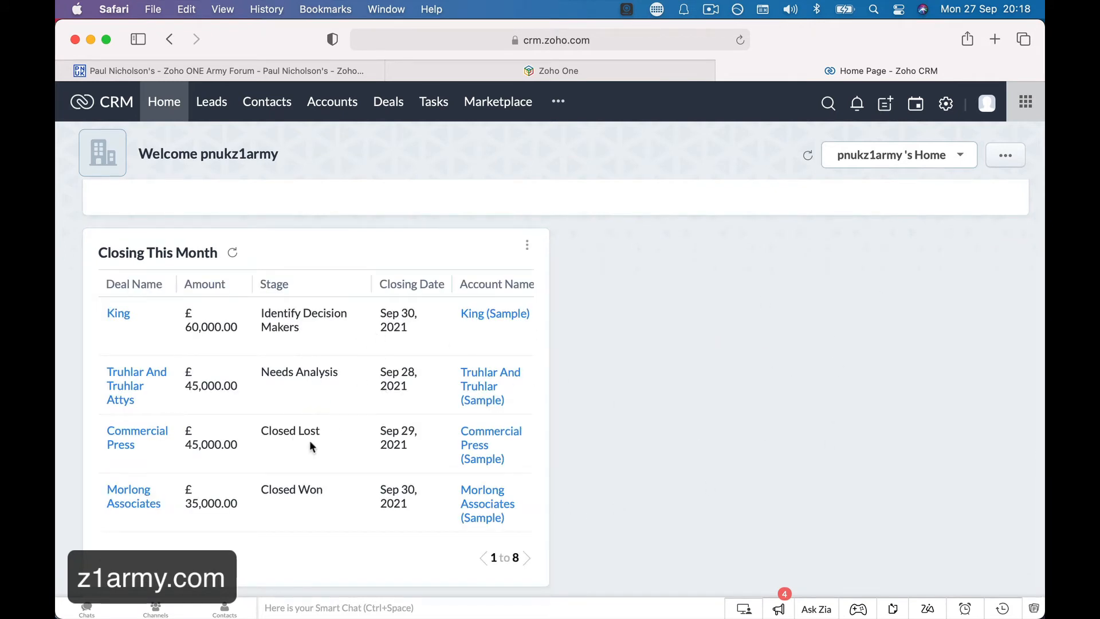
{"action": "scroll", "coordinate": [341, 425], "scroll_direction": "down", "scroll_amount": 5}
{"action": "scroll", "coordinate": [350, 441], "scroll_direction": "up", "scroll_amount": 5}
{"action": "scroll", "coordinate": [322, 380], "scroll_direction": "down", "scroll_amount": 10}
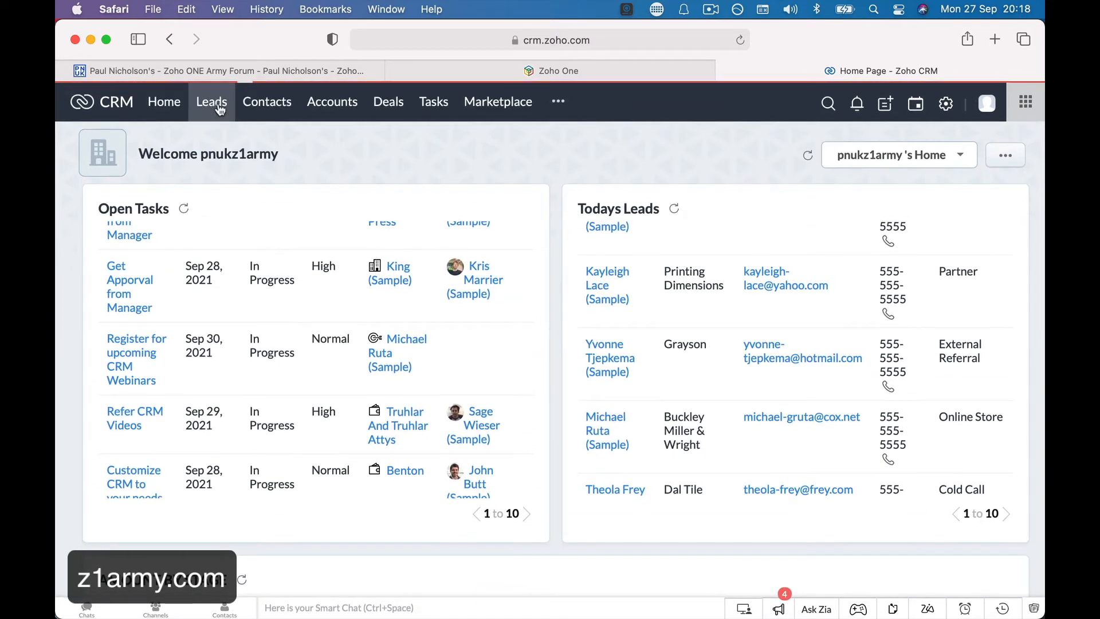
Return to the Zoho CRM Leads tab, showing the ten sample leads in Canvas view.
{"action": "left_click", "coordinate": [213, 104]}
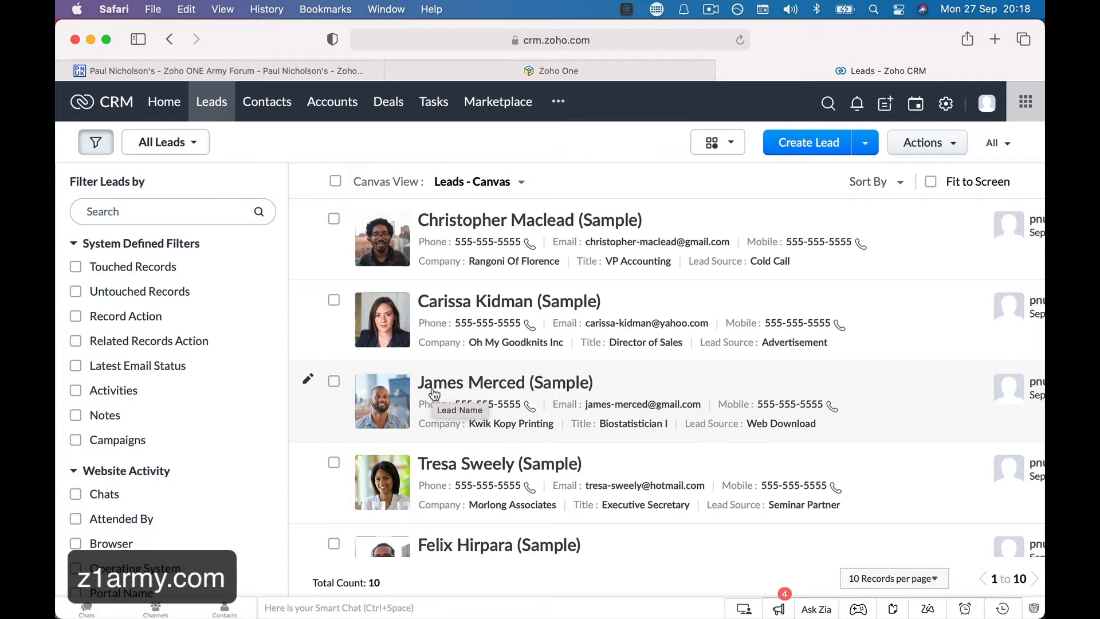
{"action": "key", "text": "super+shift+backslash"}
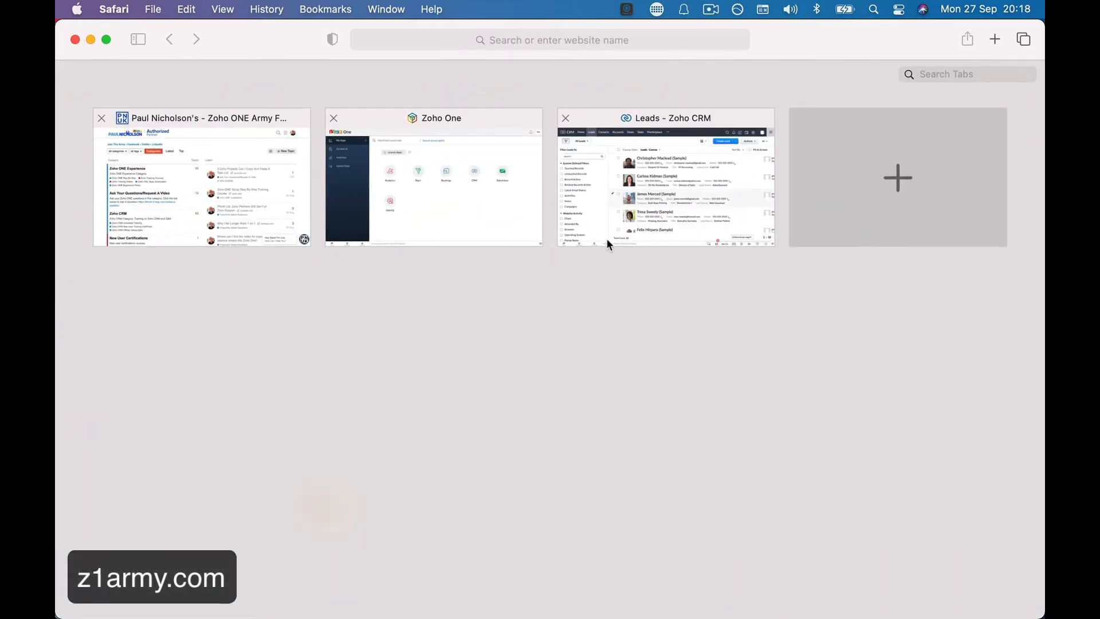
{"action": "left_click", "coordinate": [606, 238]}
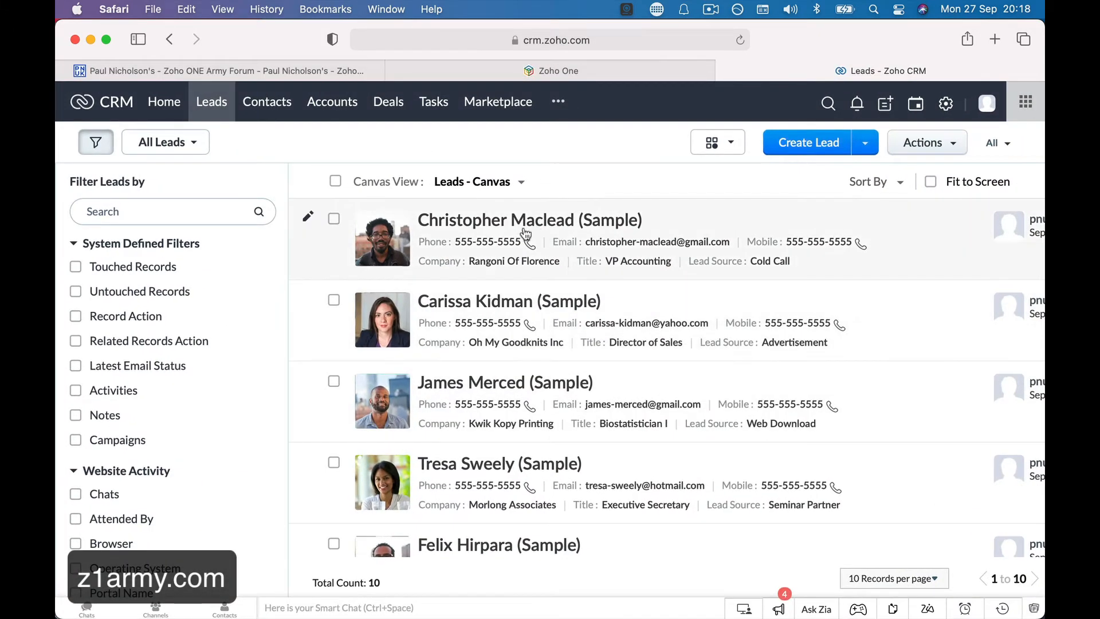
Open the Rangoni Of Florence sample lead and start adding a note.
{"action": "left_click", "coordinate": [482, 225]}
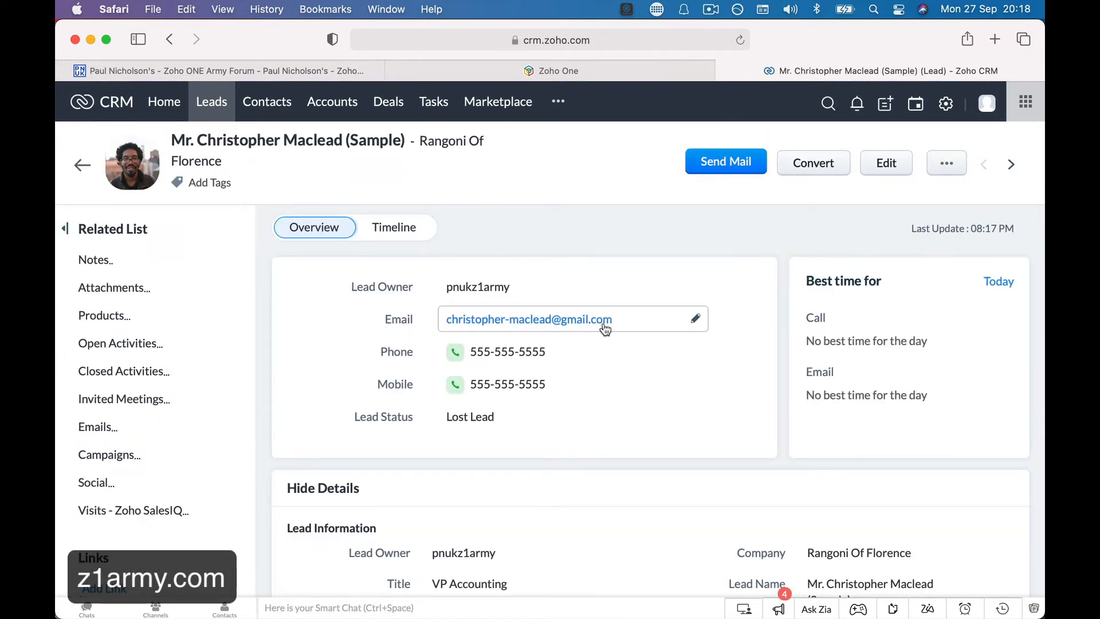
{"action": "scroll", "coordinate": [627, 397], "scroll_direction": "down", "scroll_amount": 8}
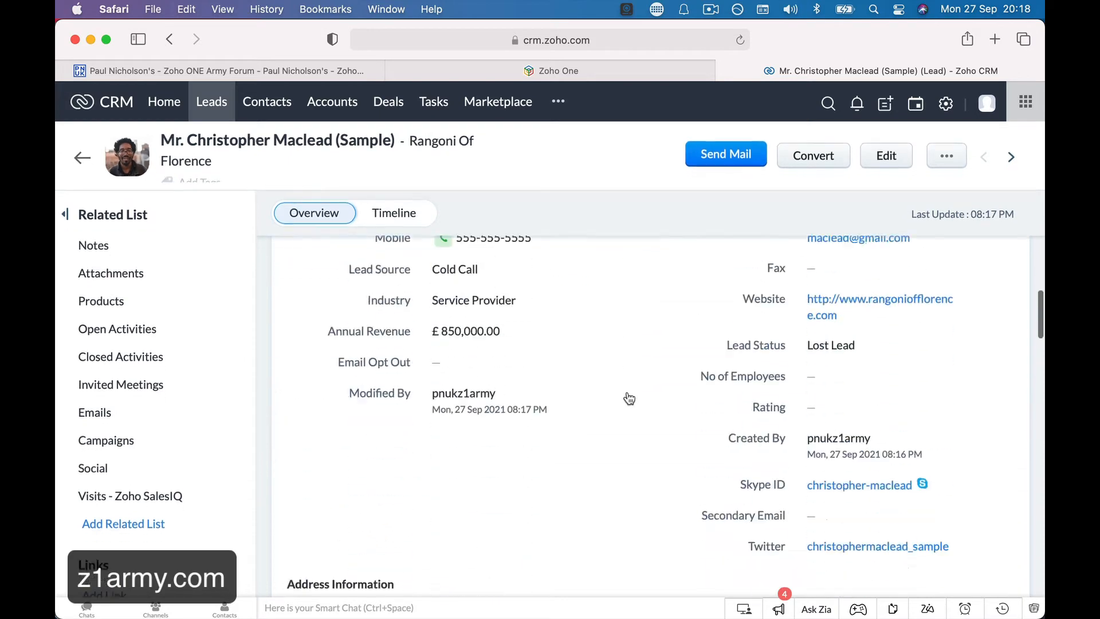
{"action": "scroll", "coordinate": [629, 399], "scroll_direction": "down", "scroll_amount": 15}
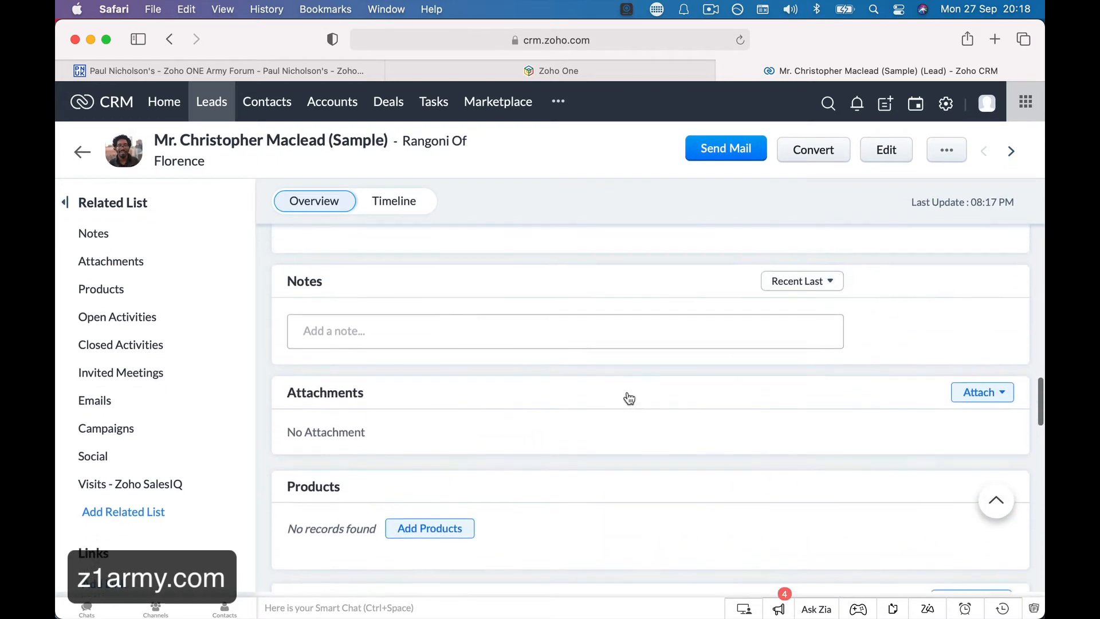
{"action": "left_click", "coordinate": [479, 332]}
Check the Open Activities add options, then start converting the lead.
{"action": "scroll", "coordinate": [504, 344], "scroll_direction": "up", "scroll_amount": 3}
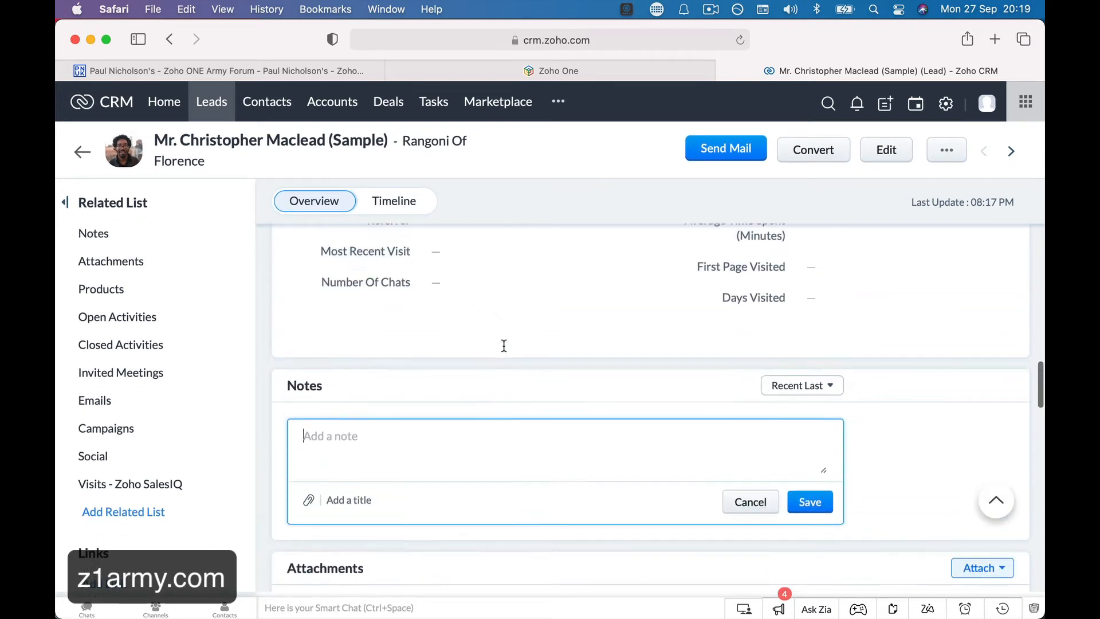
{"action": "scroll", "coordinate": [503, 345], "scroll_direction": "up", "scroll_amount": 10}
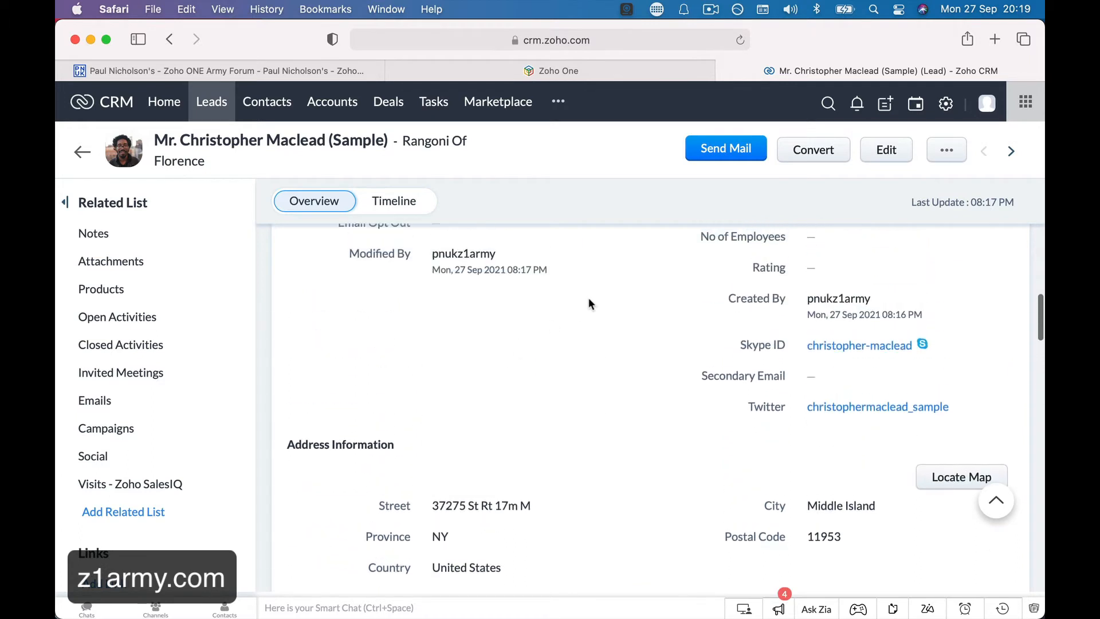
{"action": "scroll", "coordinate": [589, 299], "scroll_direction": "up", "scroll_amount": 4}
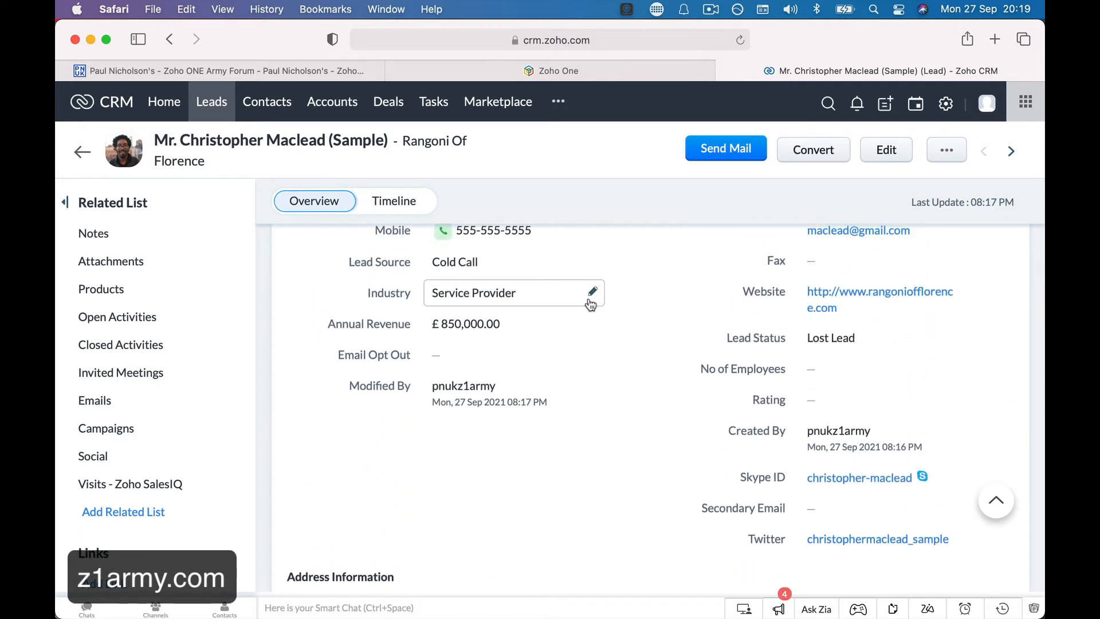
{"action": "scroll", "coordinate": [639, 343], "scroll_direction": "up", "scroll_amount": 6}
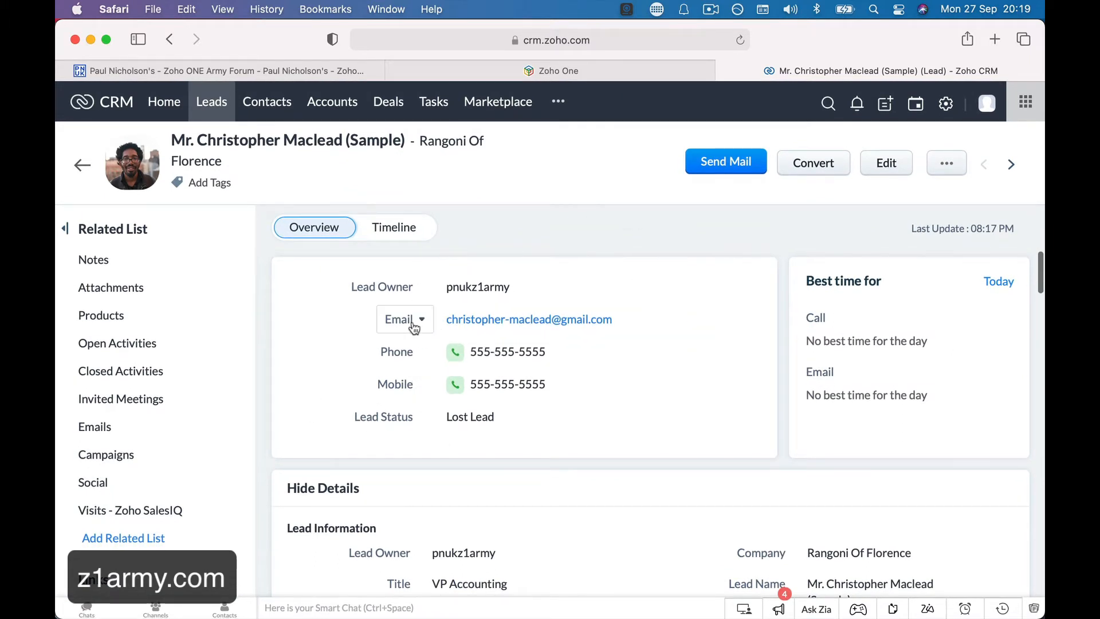
{"action": "left_click", "coordinate": [225, 344]}
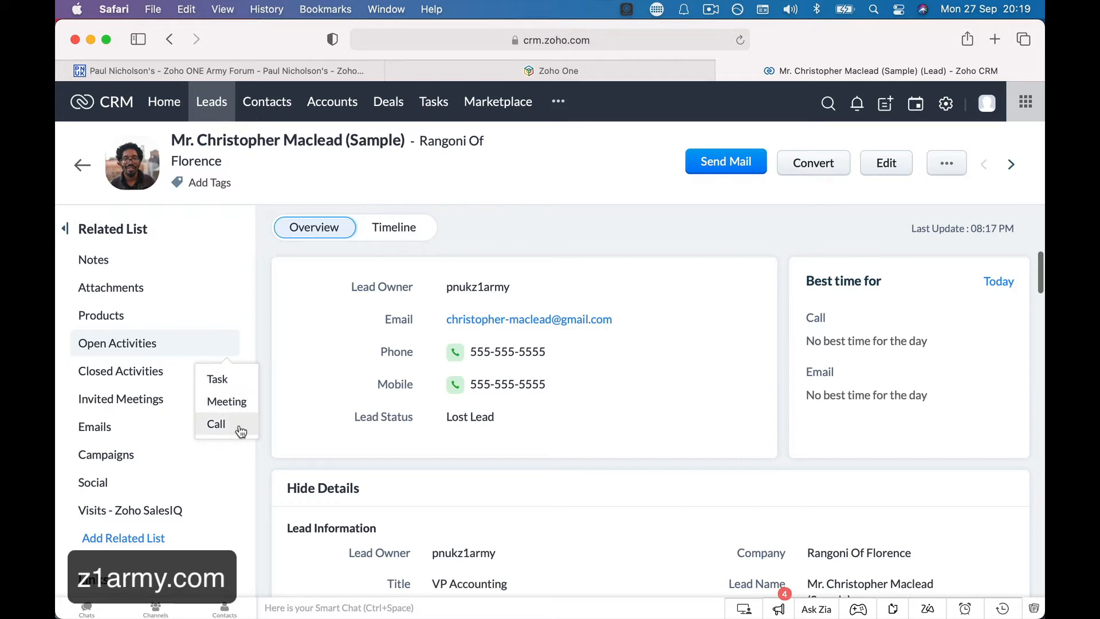
{"action": "left_click", "coordinate": [799, 171]}
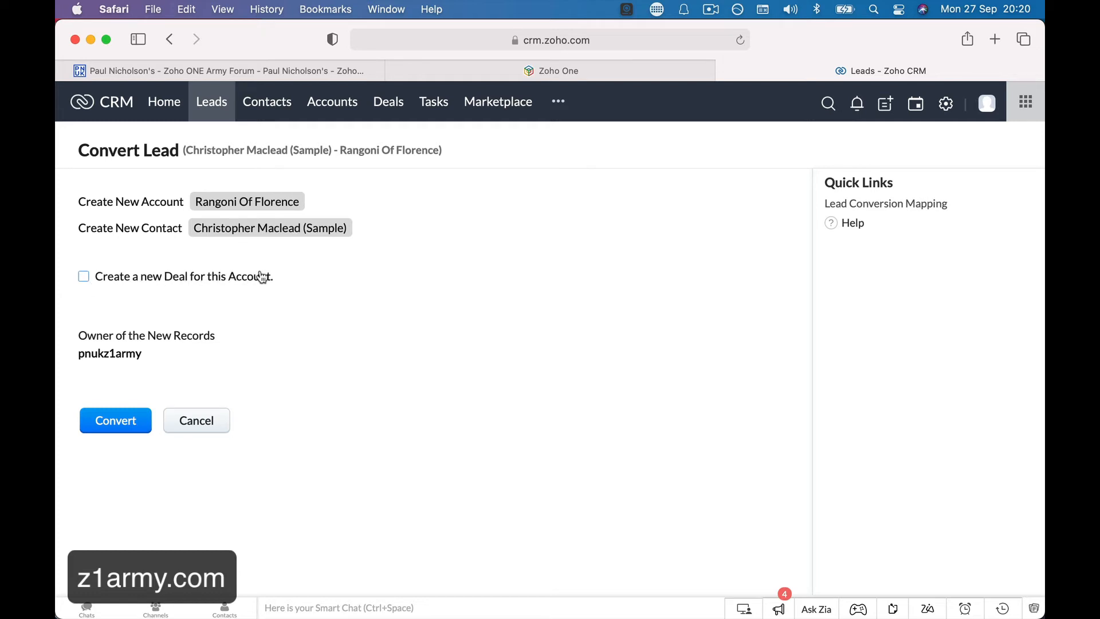
Add a new deal with amount 15000 and 'CCTV System' appended to its name.
{"action": "left_click", "coordinate": [84, 276]}
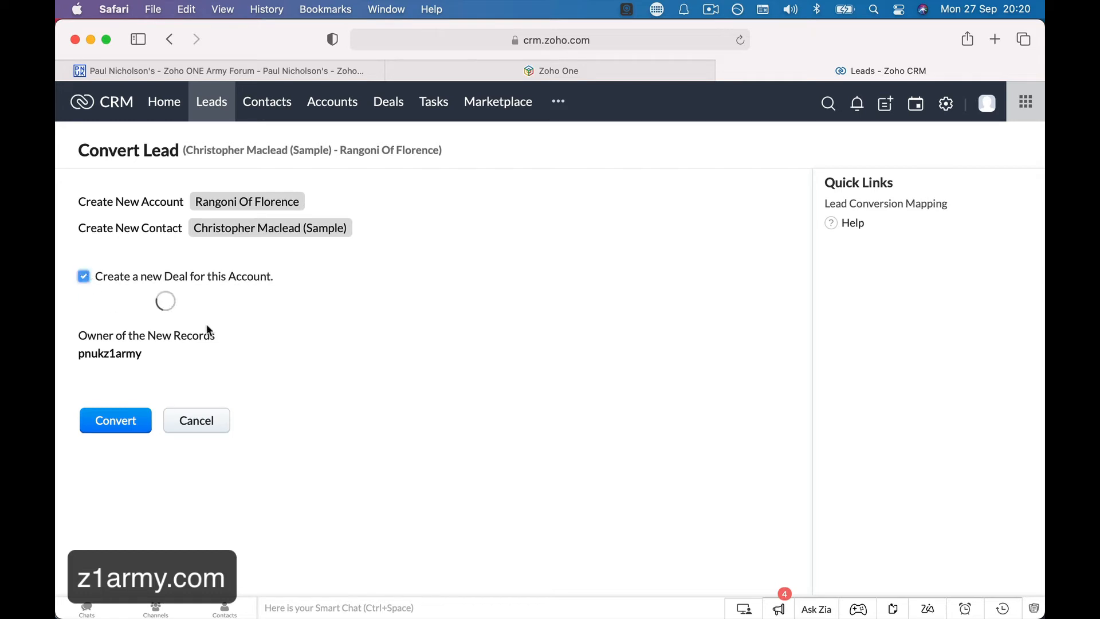
{"action": "left_click", "coordinate": [315, 323]}
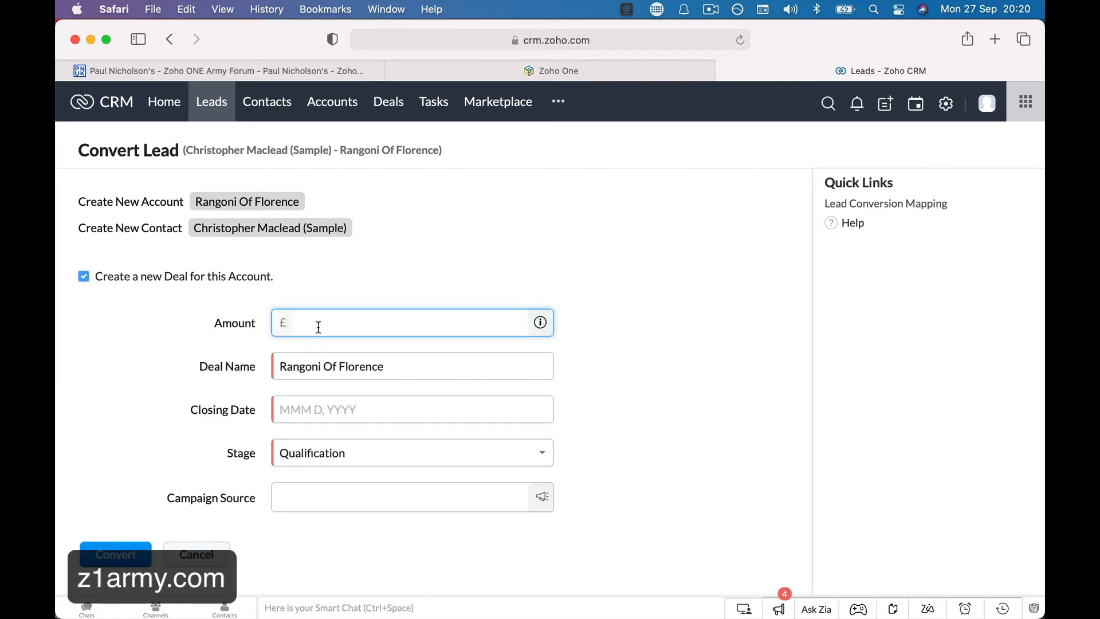
{"action": "type", "text": "15000"}
{"action": "key", "text": "Tab"}
{"action": "left_click", "coordinate": [387, 367]}
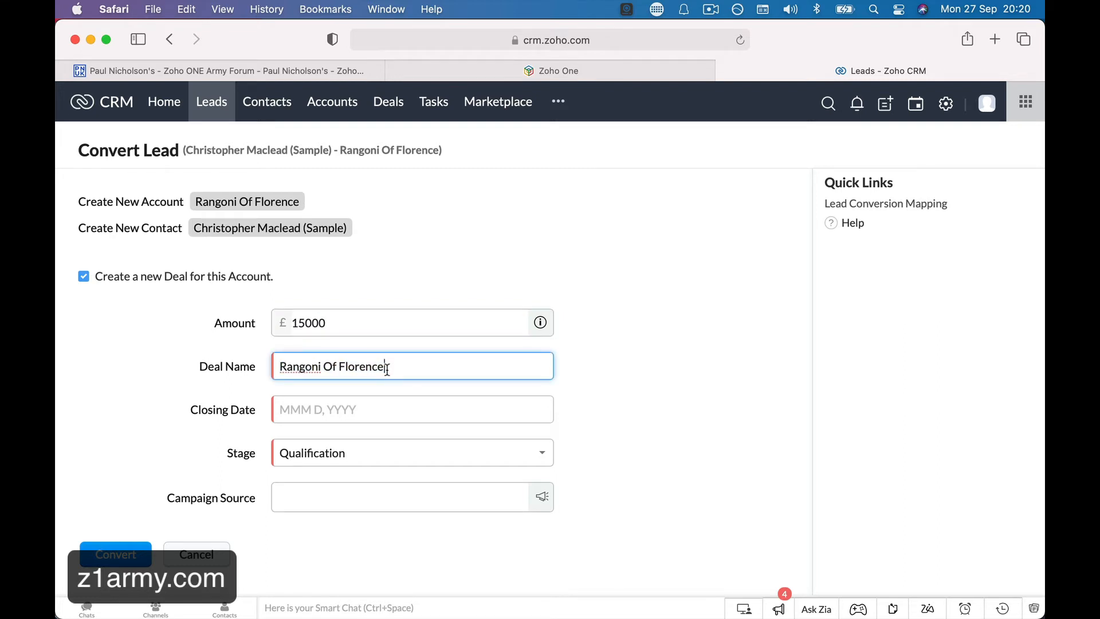
{"action": "type", "text": "CCTV System"}
Set the deal's closing date to Oct 14, 2021 and stage to Value Proposition.
{"action": "left_click", "coordinate": [338, 408]}
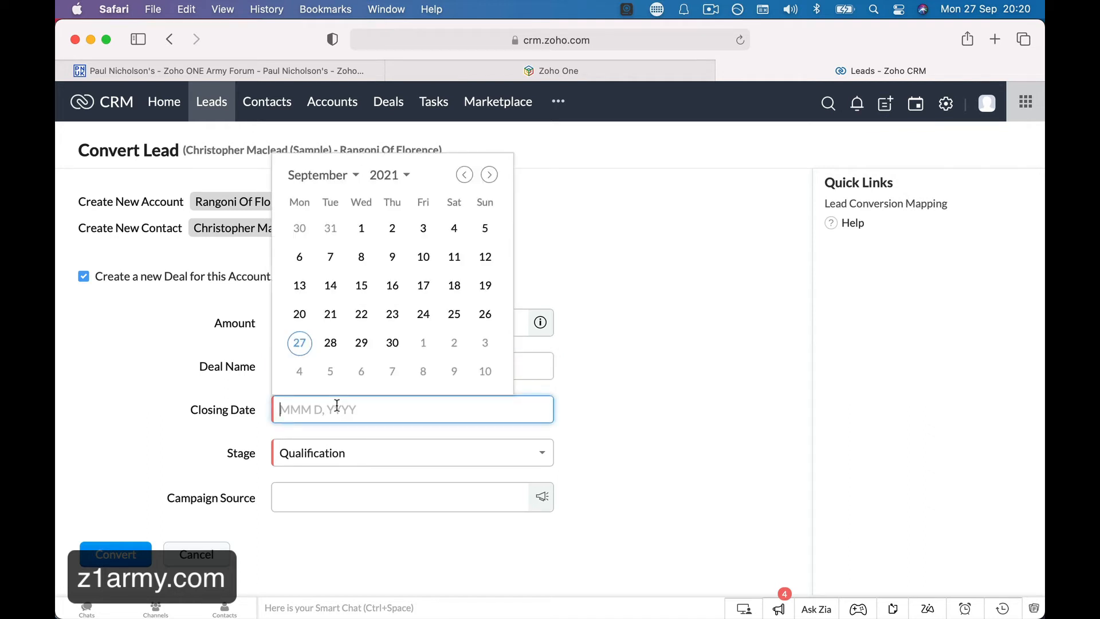
{"action": "left_click", "coordinate": [489, 175]}
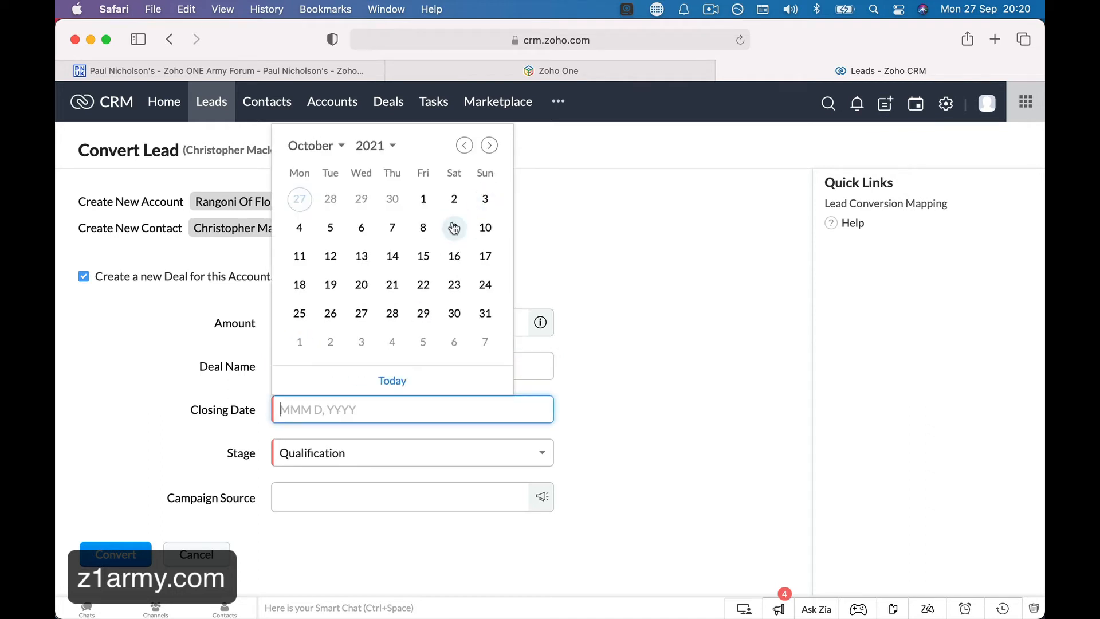
{"action": "left_click", "coordinate": [392, 259]}
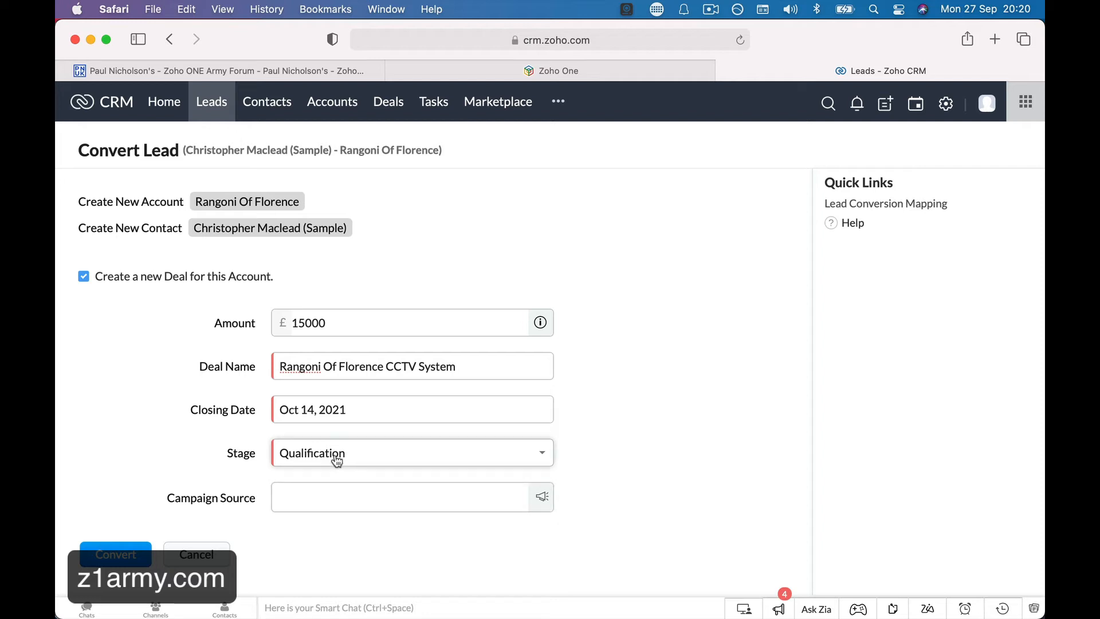
{"action": "left_click", "coordinate": [365, 458]}
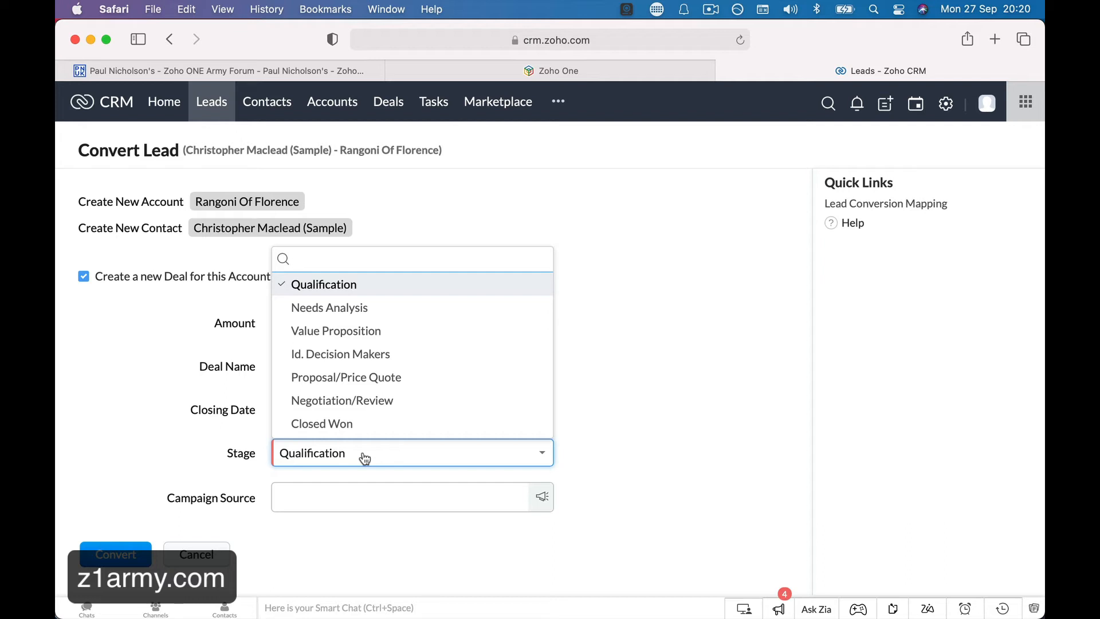
{"action": "left_click", "coordinate": [408, 340]}
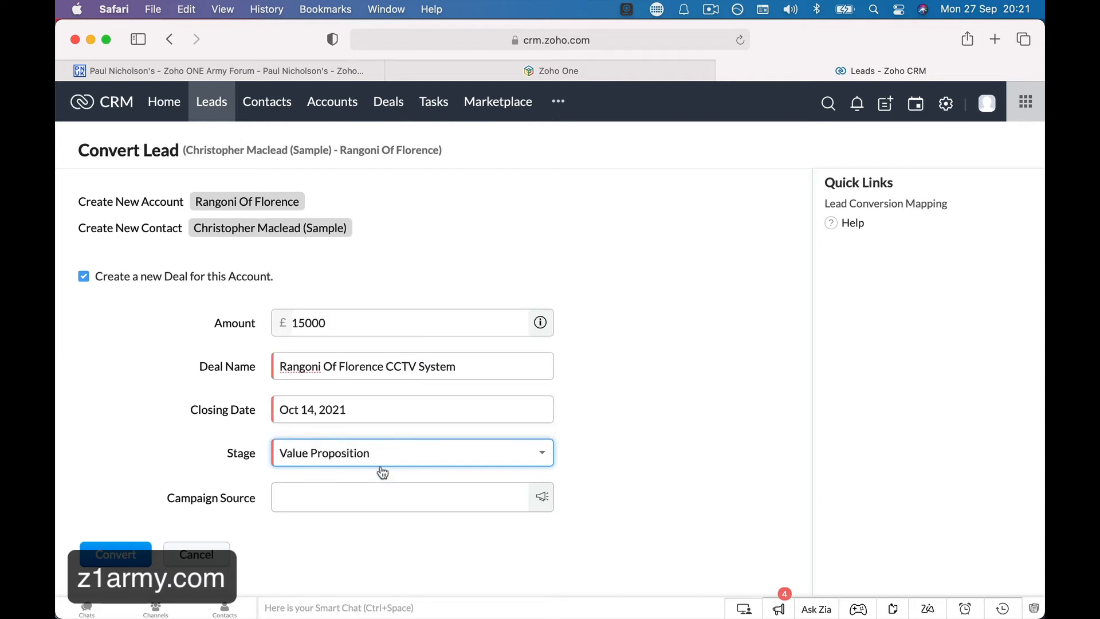
Try the Campaign Source lookup, then convert the lead with the new CCTV System deal.
{"action": "left_click", "coordinate": [311, 495]}
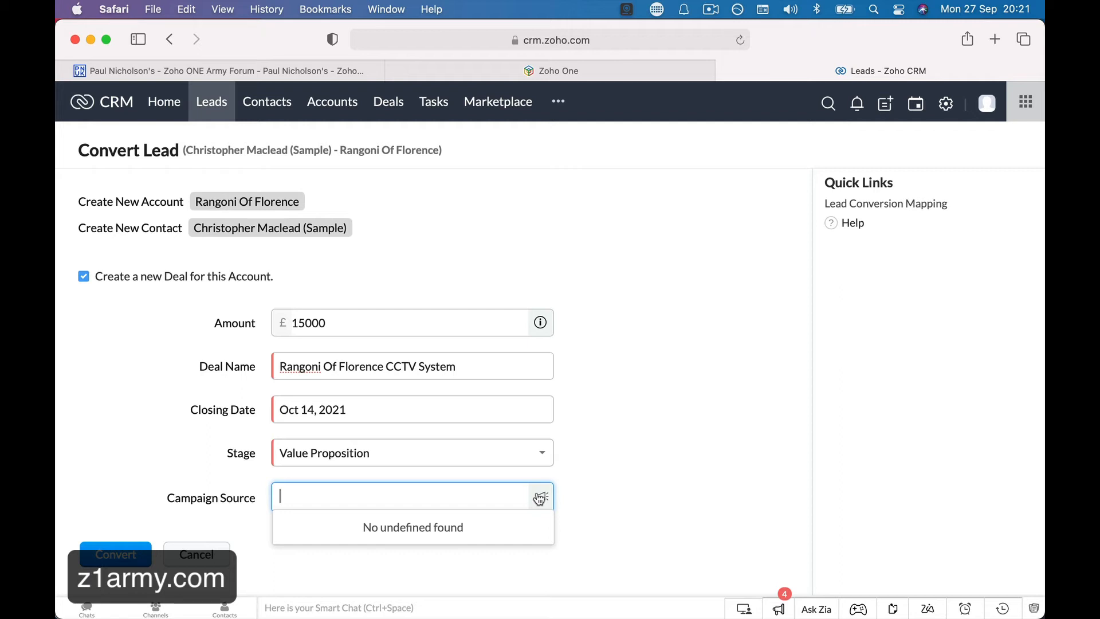
{"action": "left_click", "coordinate": [116, 554]}
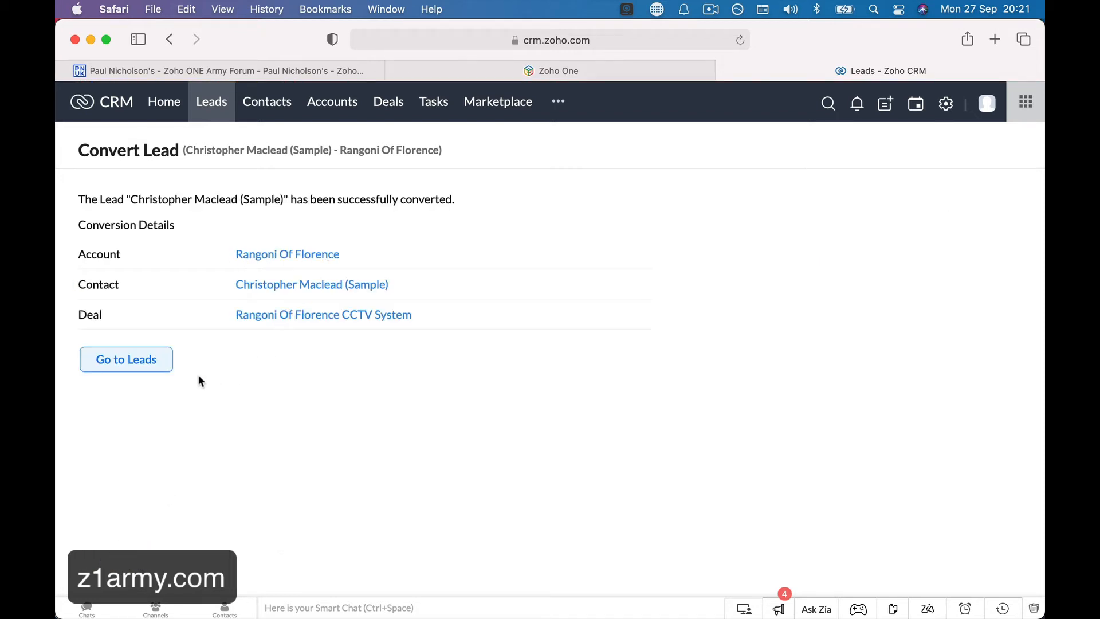
Go from Leads to the Contacts list and page through the contacts.
{"action": "left_click", "coordinate": [160, 362]}
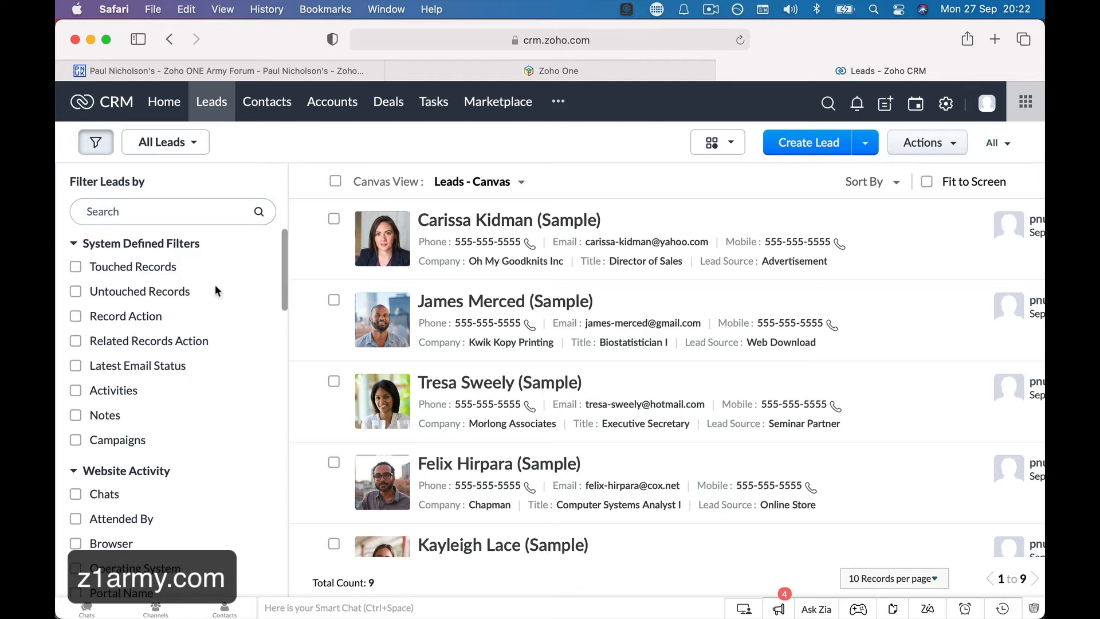
{"action": "left_click", "coordinate": [267, 102]}
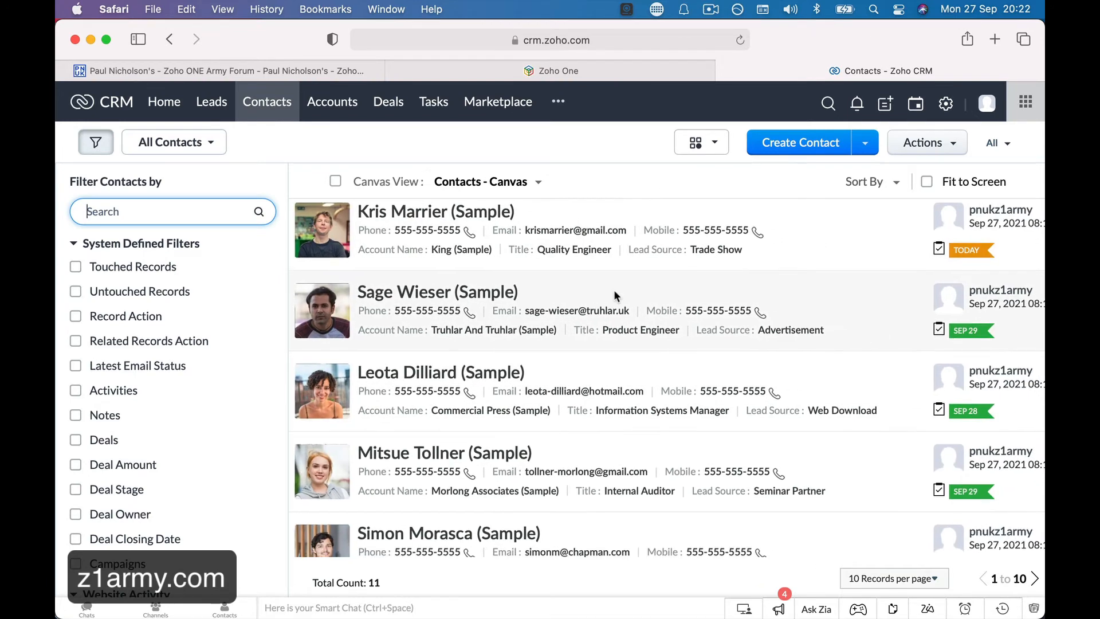
{"action": "scroll", "coordinate": [614, 290], "scroll_direction": "down", "scroll_amount": 2}
{"action": "scroll", "coordinate": [613, 290], "scroll_direction": "down", "scroll_amount": 8}
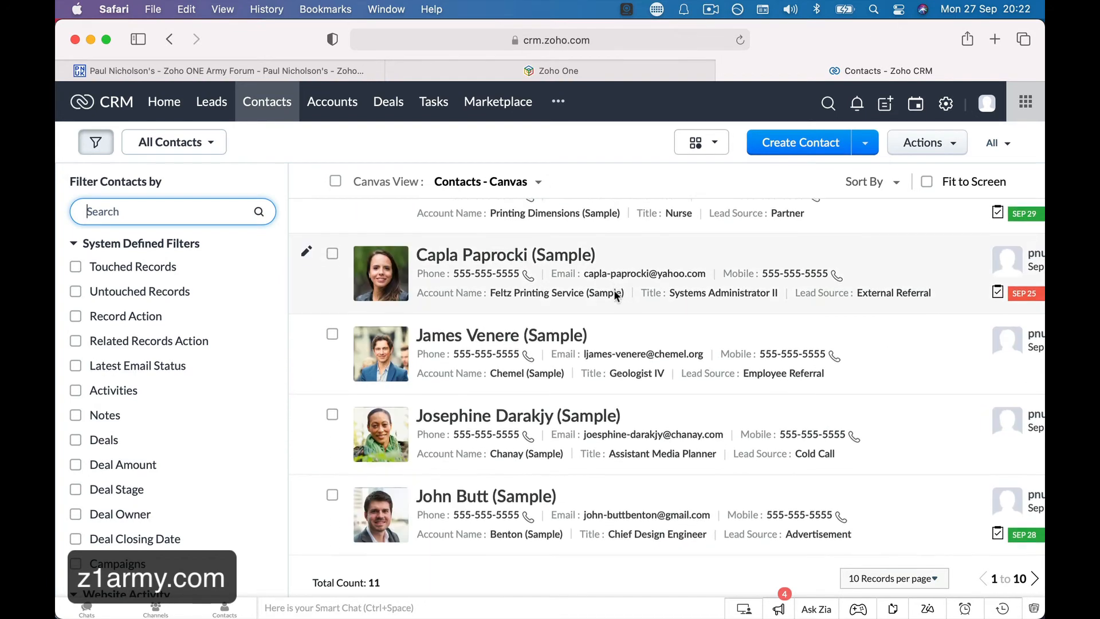
{"action": "scroll", "coordinate": [615, 294], "scroll_direction": "up", "scroll_amount": 10}
{"action": "scroll", "coordinate": [616, 297], "scroll_direction": "down", "scroll_amount": 8}
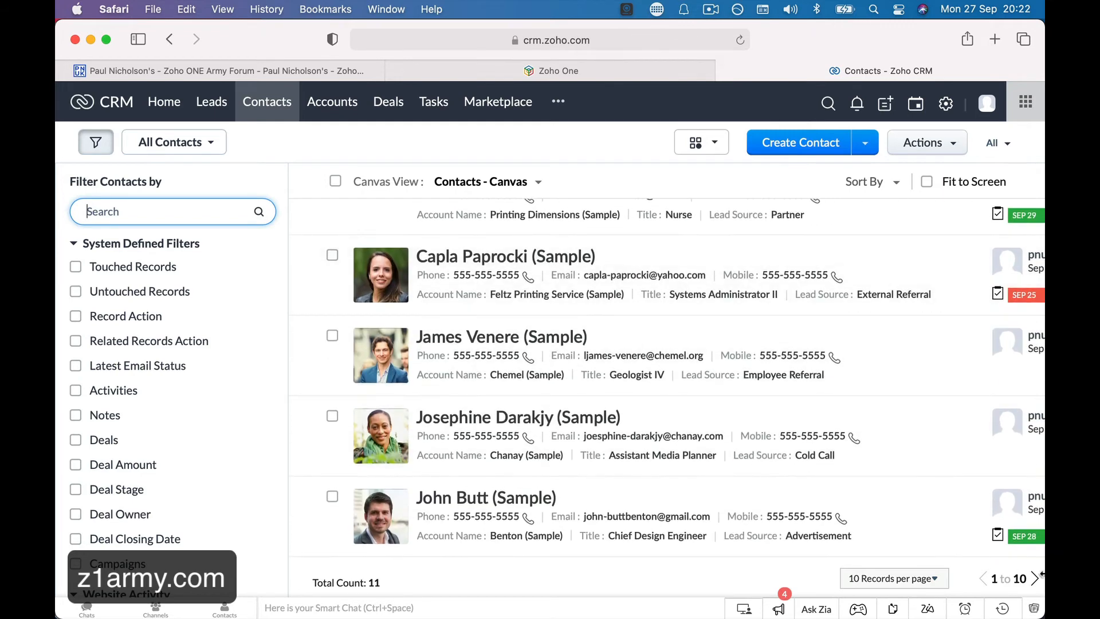
{"action": "left_click", "coordinate": [1035, 579]}
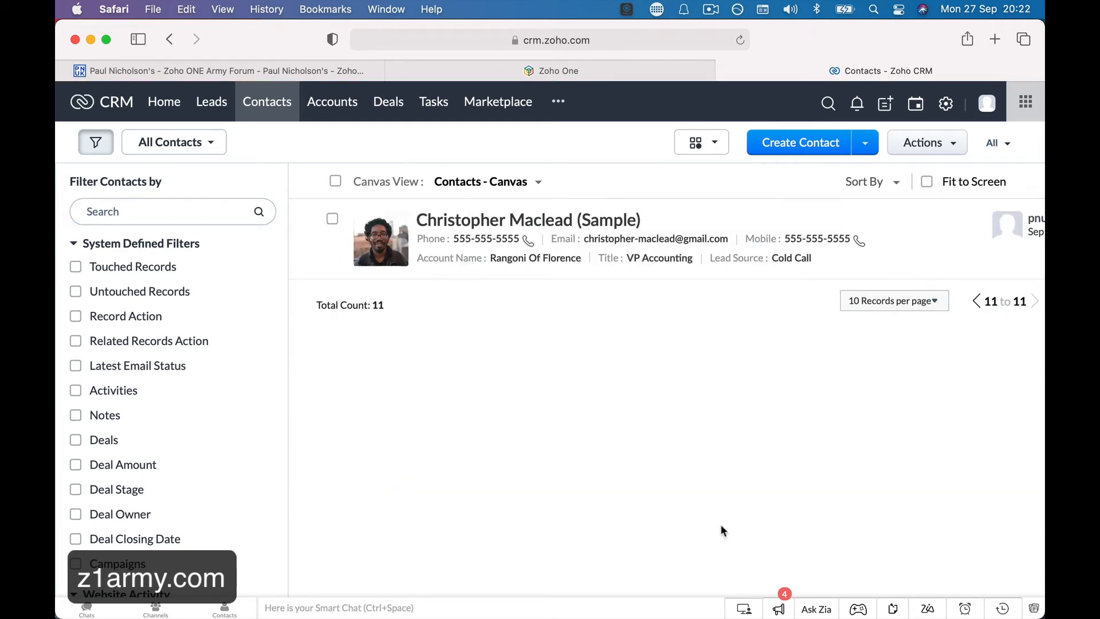
Show 50 accounts per page, open Rangoni Of Florence, and view its deals and contacts.
{"action": "left_click", "coordinate": [332, 101]}
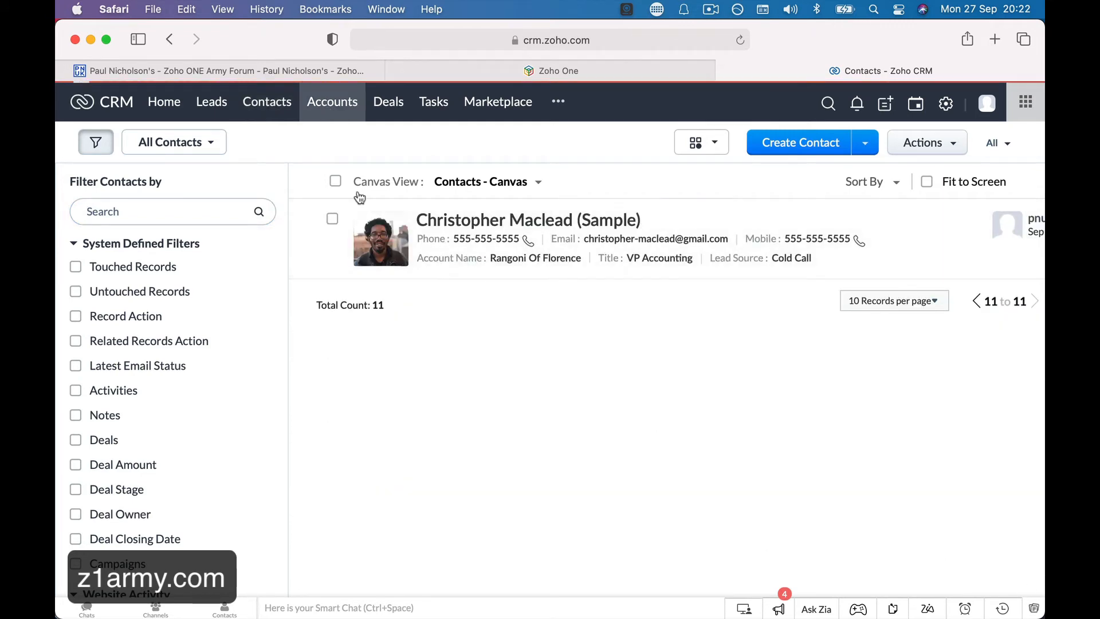
{"action": "scroll", "coordinate": [408, 338], "scroll_direction": "down", "scroll_amount": 8}
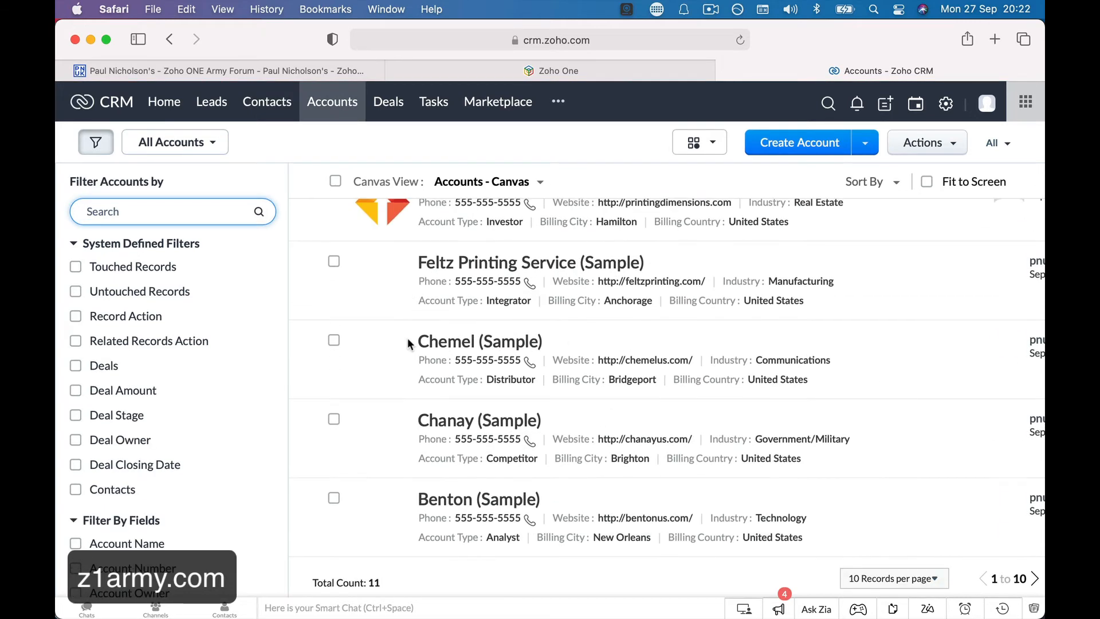
{"action": "left_click", "coordinate": [927, 578]}
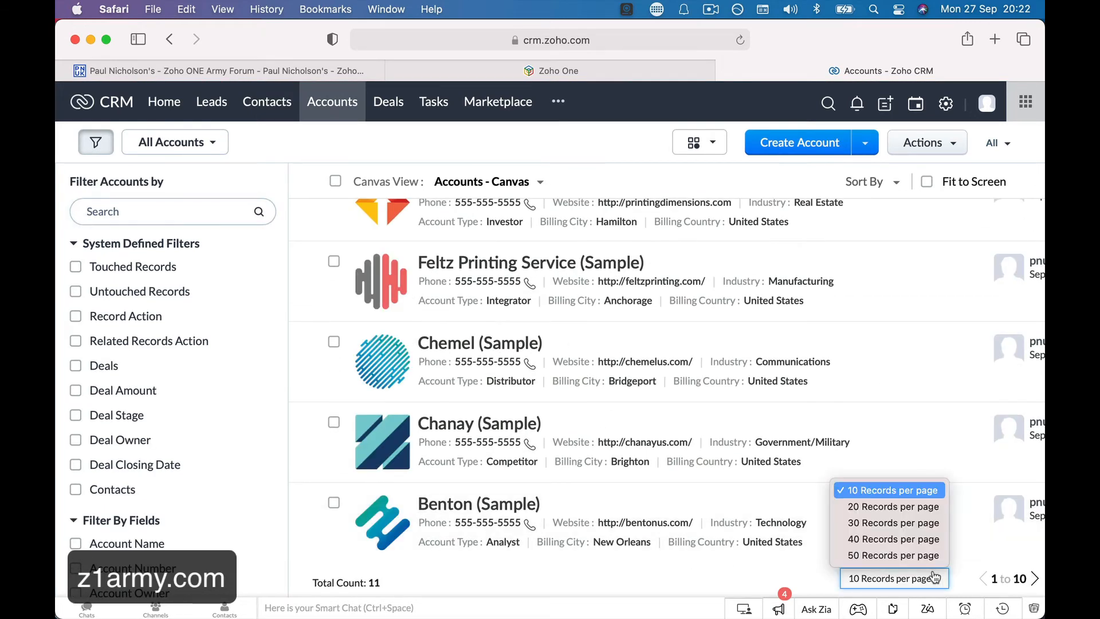
{"action": "left_click", "coordinate": [918, 555]}
{"action": "scroll", "coordinate": [541, 543], "scroll_direction": "down", "scroll_amount": 10}
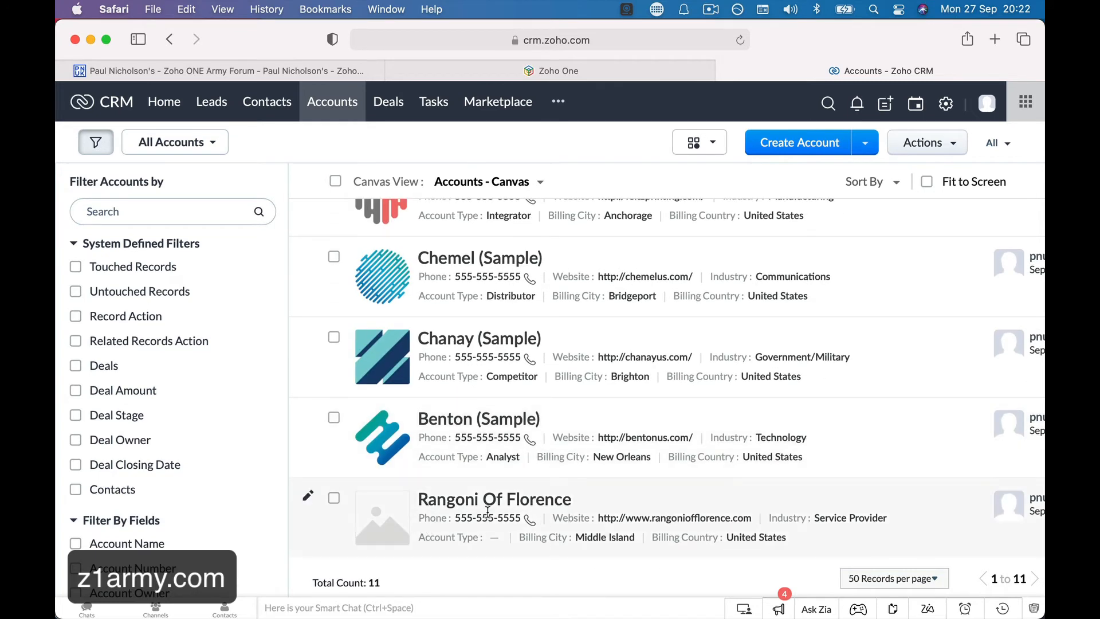
{"action": "left_click", "coordinate": [541, 503]}
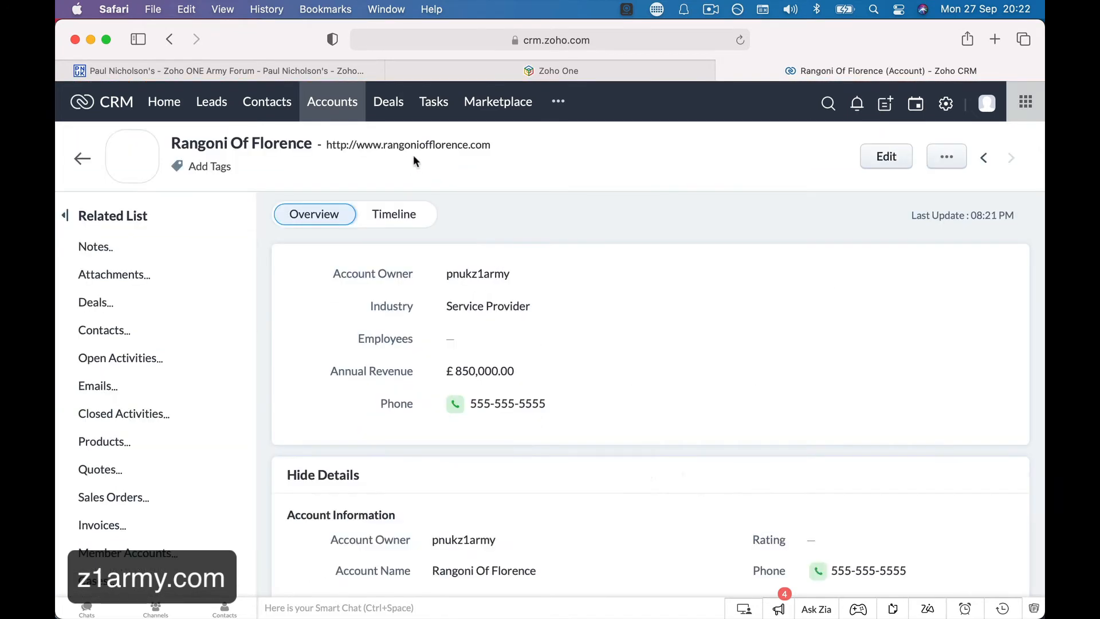
{"action": "left_click", "coordinate": [388, 109]}
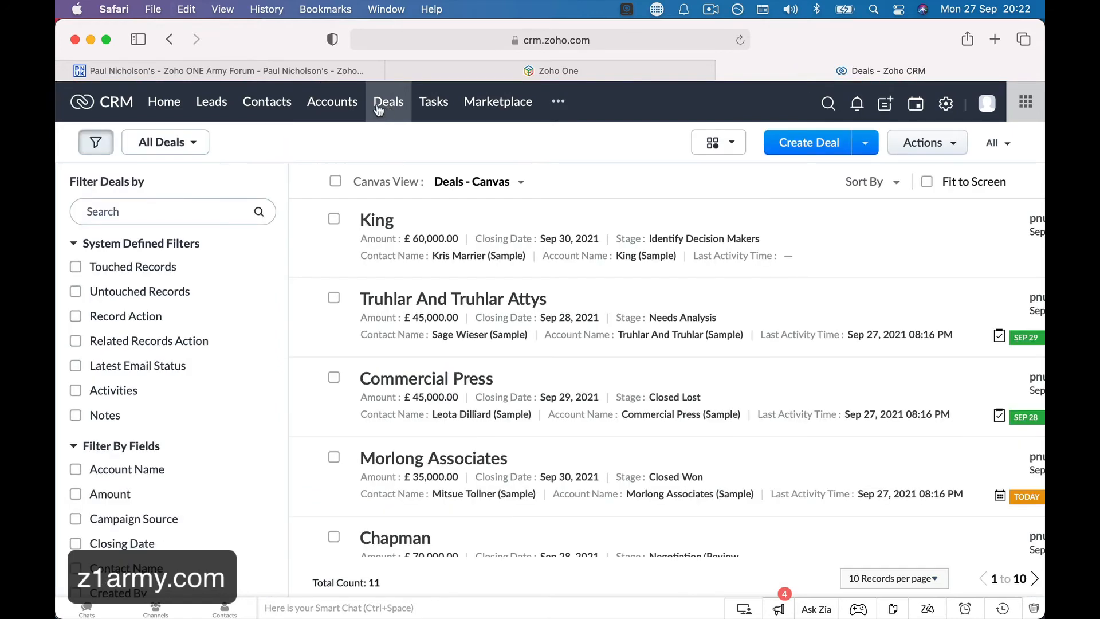
{"action": "left_click", "coordinate": [260, 109]}
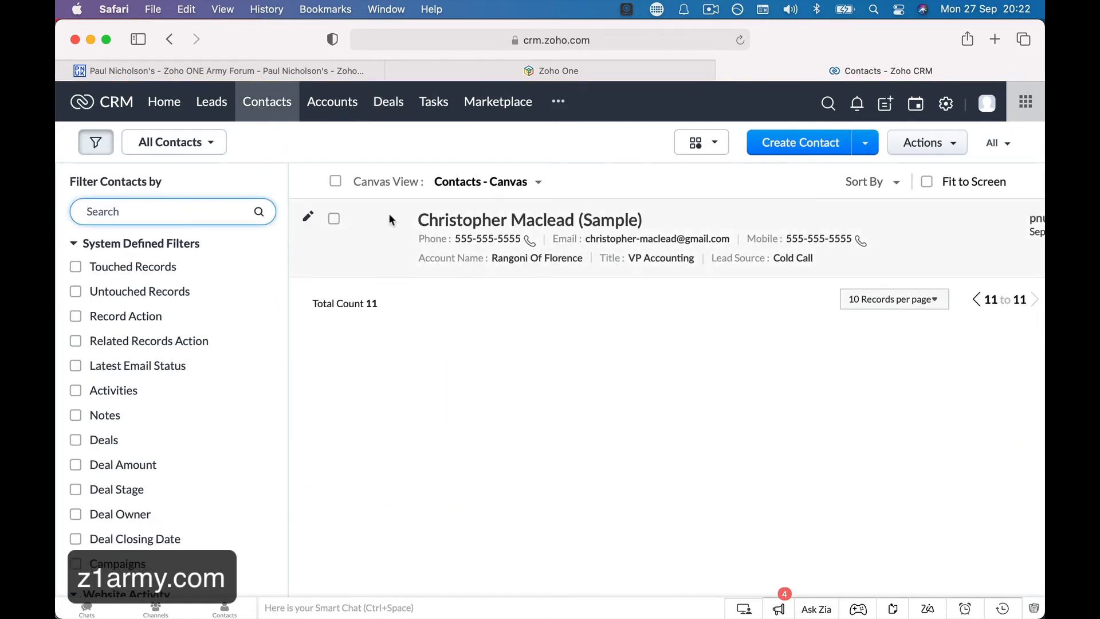
Review the sample contact's details and linked CCTV System deal, then go to the Deals list.
{"action": "left_click", "coordinate": [453, 221]}
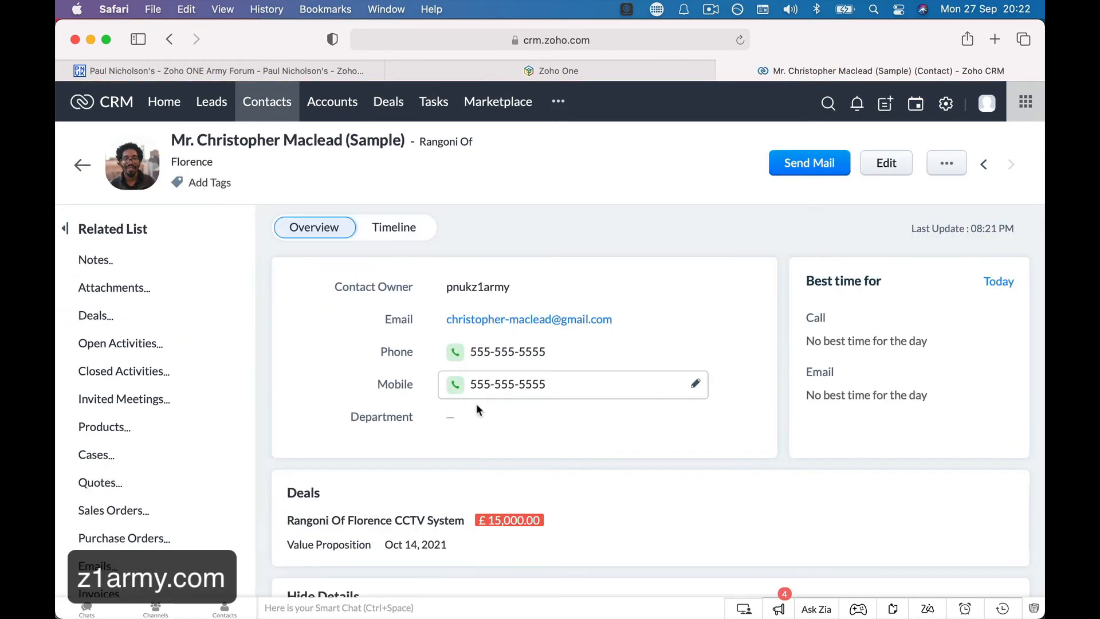
{"action": "scroll", "coordinate": [476, 408], "scroll_direction": "down", "scroll_amount": 4}
{"action": "scroll", "coordinate": [384, 465], "scroll_direction": "down", "scroll_amount": 10}
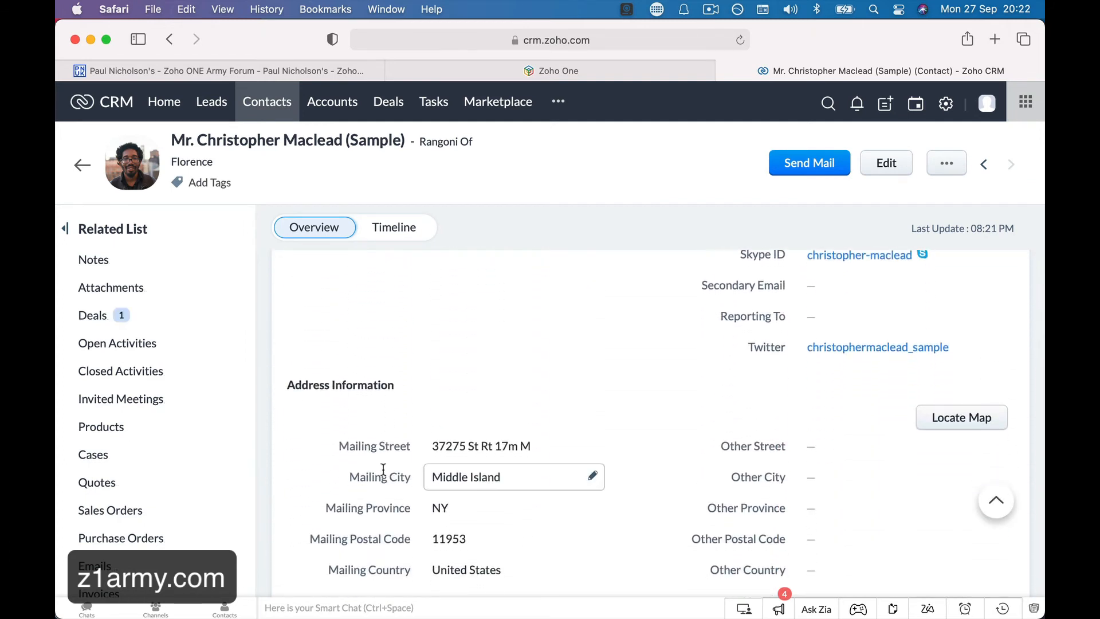
{"action": "scroll", "coordinate": [383, 470], "scroll_direction": "down", "scroll_amount": 3}
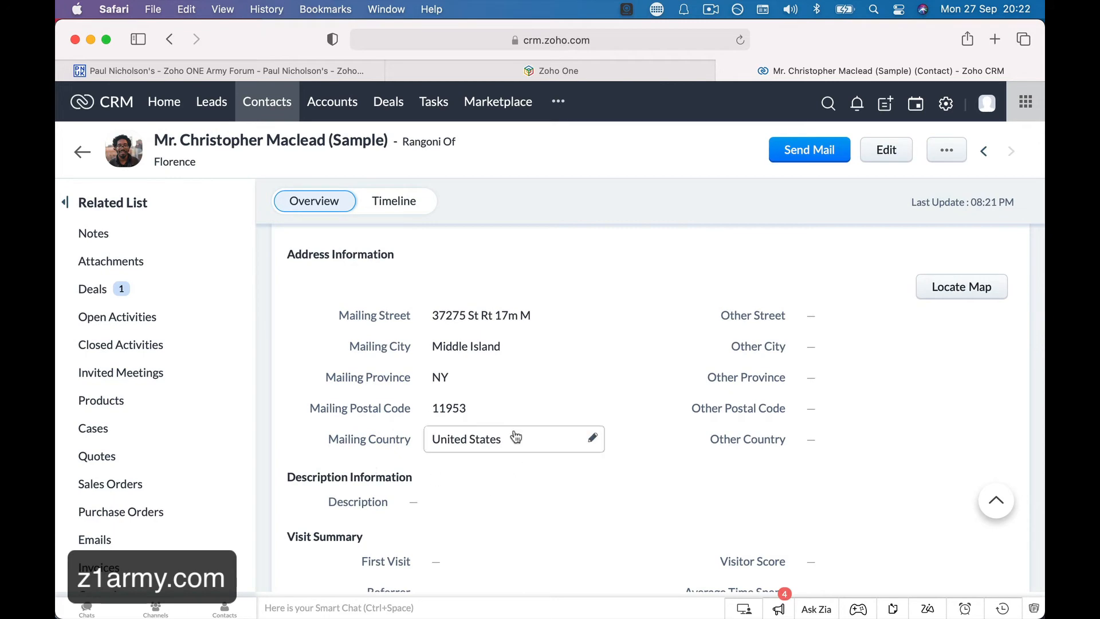
{"action": "scroll", "coordinate": [517, 290], "scroll_direction": "up", "scroll_amount": 10}
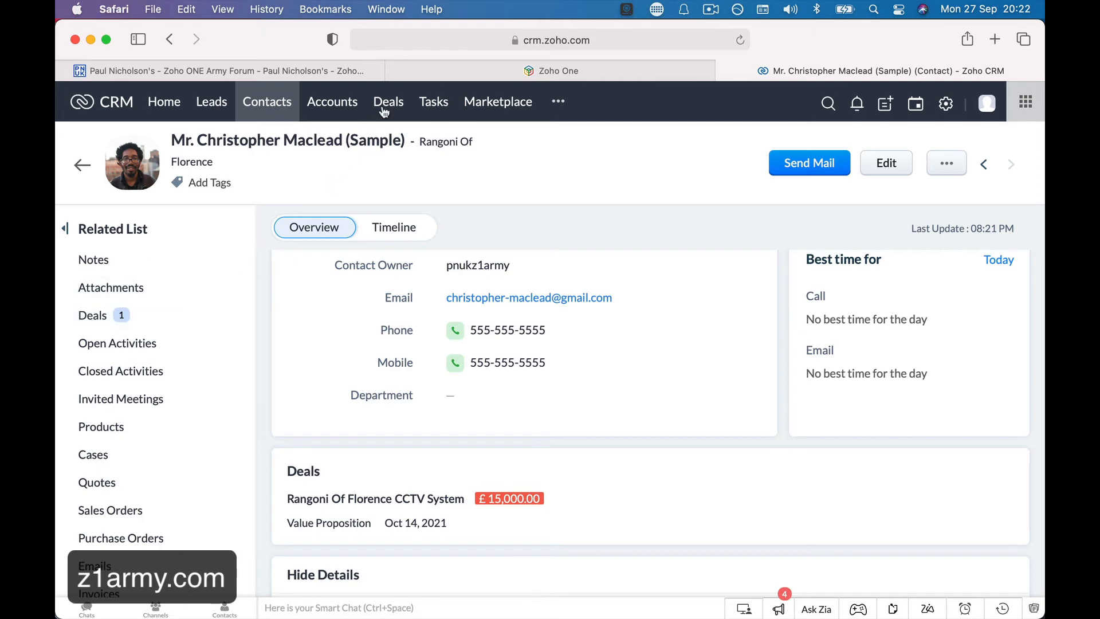
{"action": "left_click", "coordinate": [168, 316]}
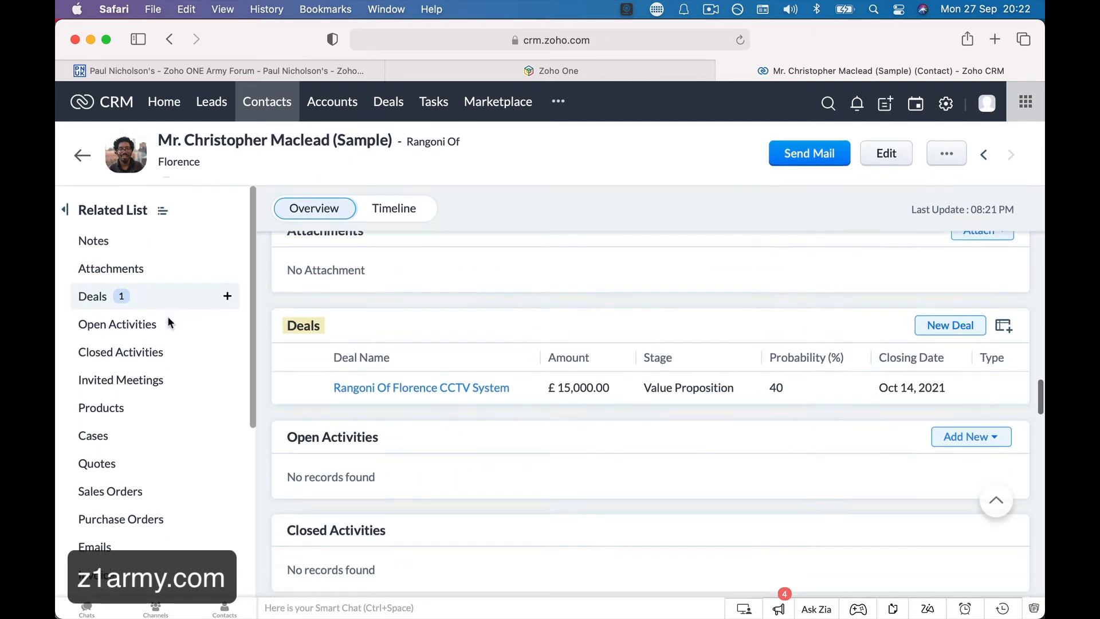
{"action": "left_click", "coordinate": [388, 102]}
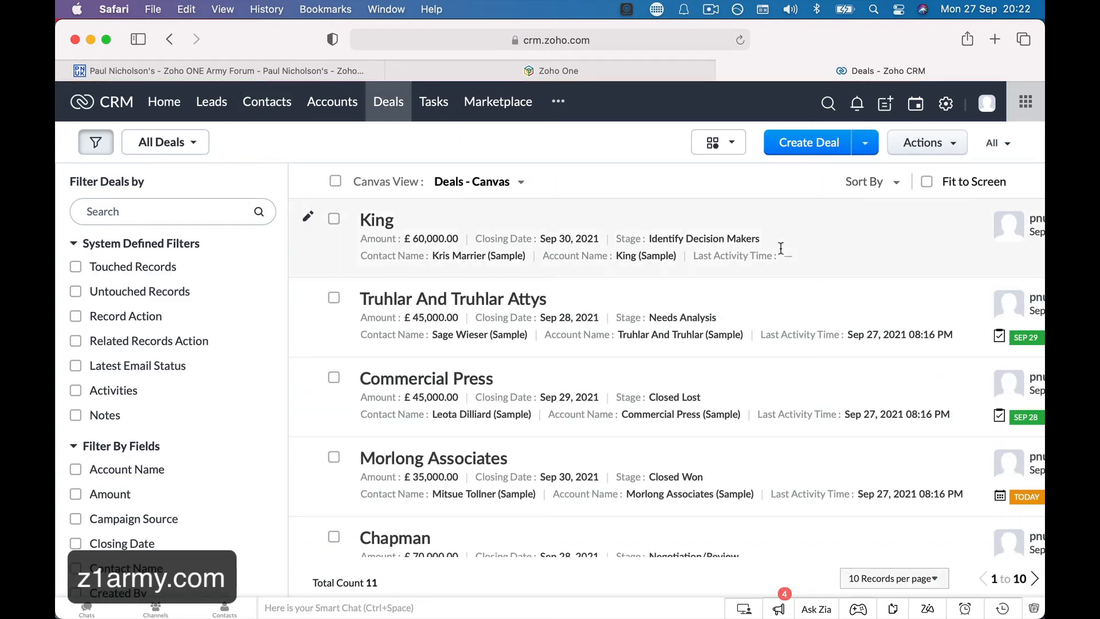
Switch the Deals list to Kanban view and reload the page so the board loads.
{"action": "left_click", "coordinate": [726, 143]}
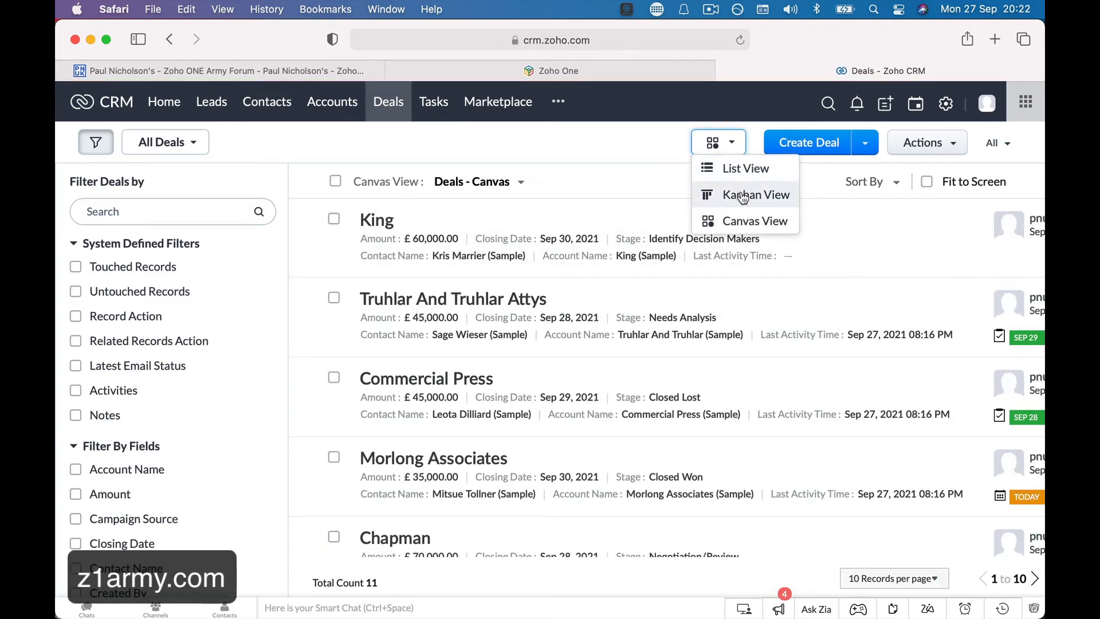
{"action": "left_click", "coordinate": [741, 191]}
{"action": "scroll", "coordinate": [646, 312], "scroll_direction": "right", "scroll_amount": 9}
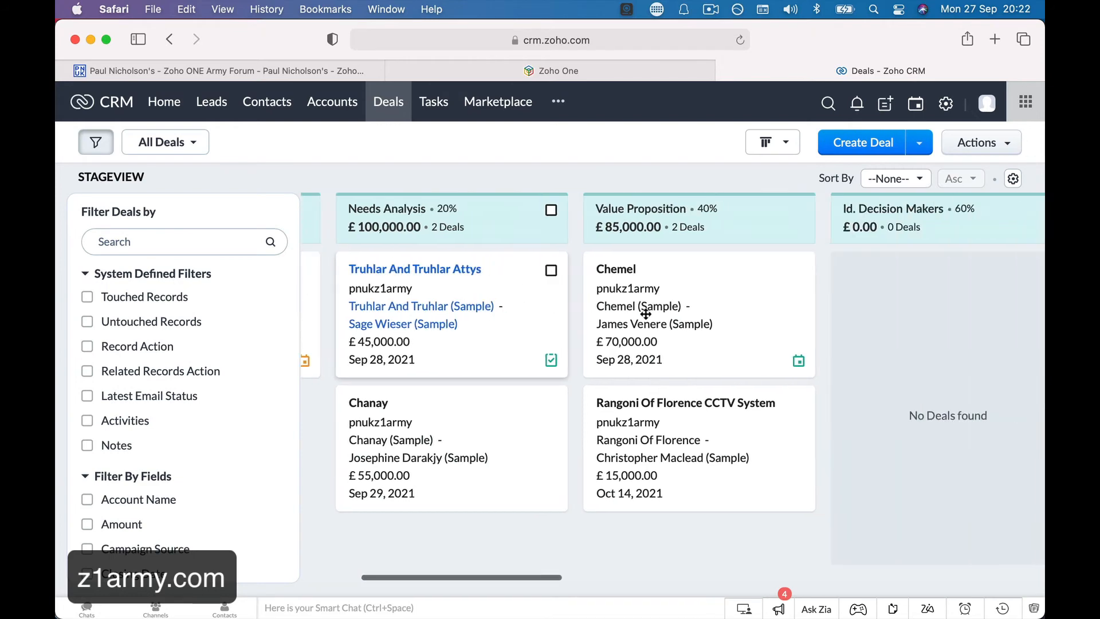
{"action": "scroll", "coordinate": [645, 313], "scroll_direction": "left", "scroll_amount": 4}
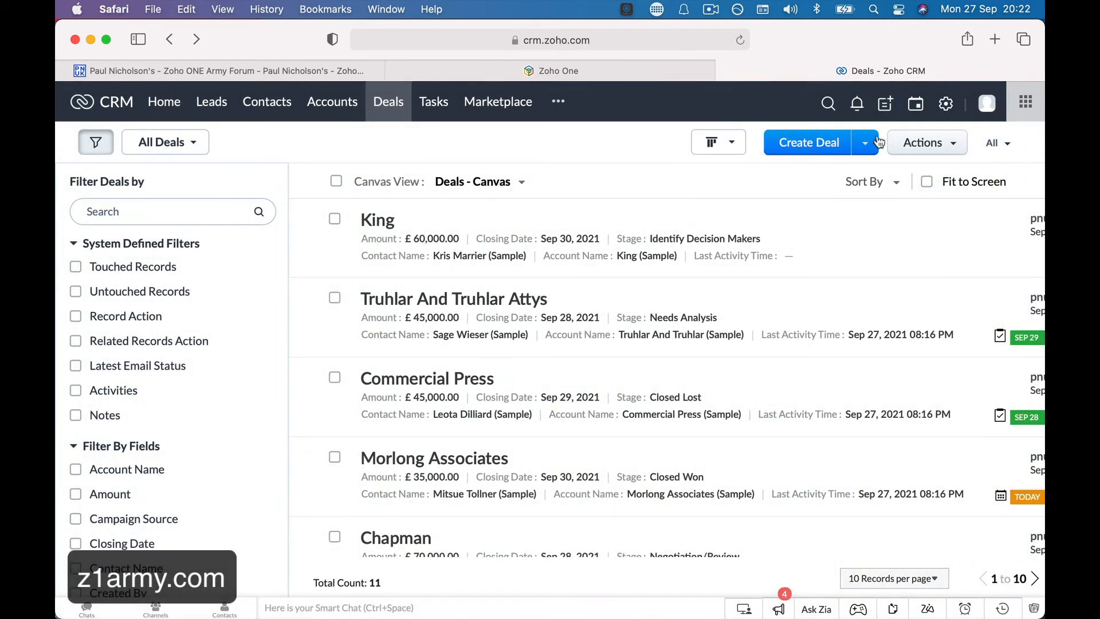
{"action": "left_click", "coordinate": [738, 145]}
{"action": "left_click", "coordinate": [739, 194]}
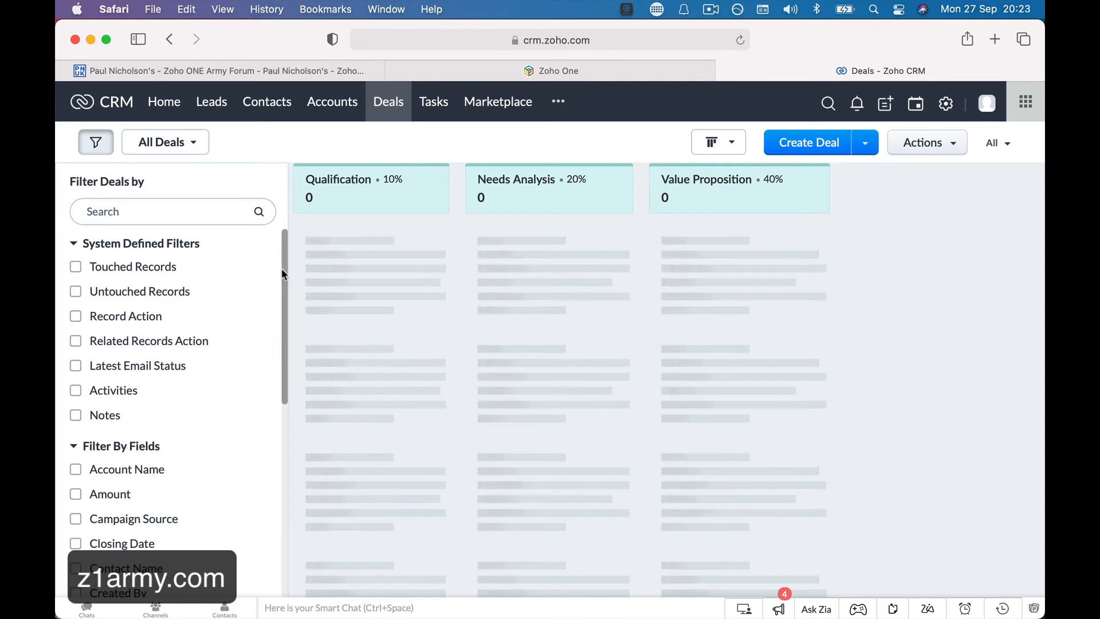
{"action": "left_click_drag", "start_coordinate": [281, 268], "coordinate": [297, 150]}
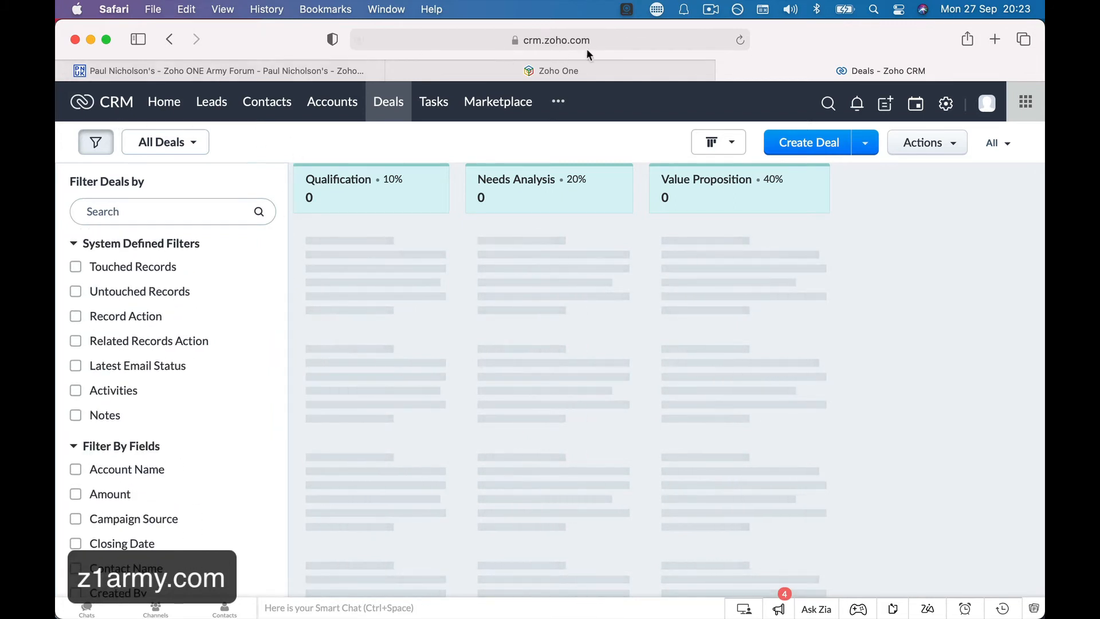
{"action": "left_click", "coordinate": [742, 39]}
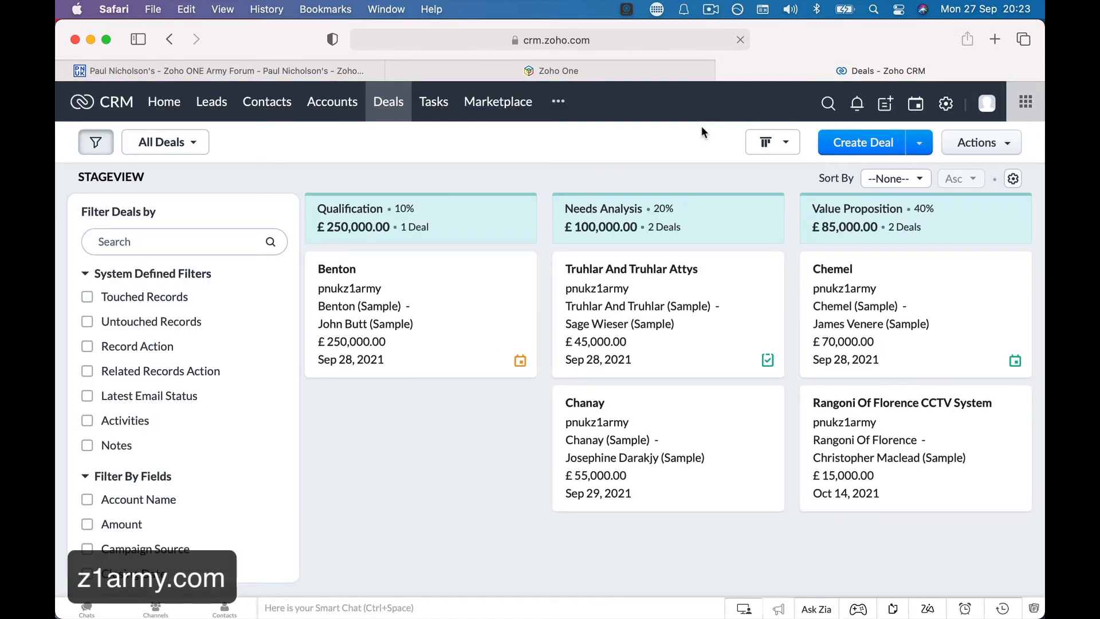
Open the Rangoni Of Florence CCTV System deal from the stage board.
{"action": "scroll", "coordinate": [837, 277], "scroll_direction": "right", "scroll_amount": 1}
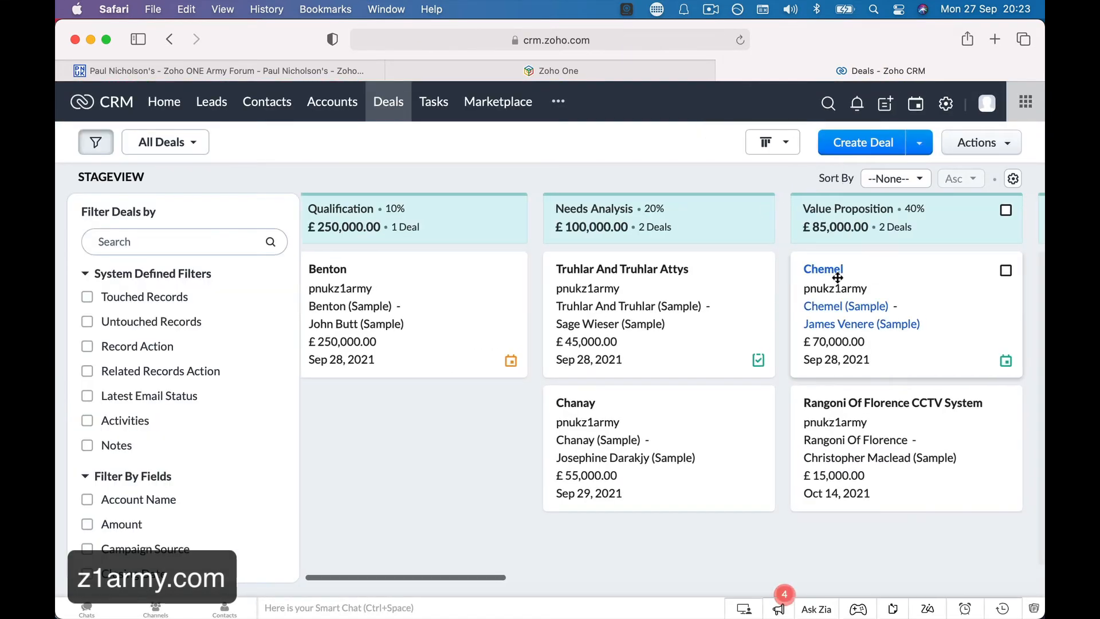
{"action": "scroll", "coordinate": [838, 277], "scroll_direction": "right", "scroll_amount": 5}
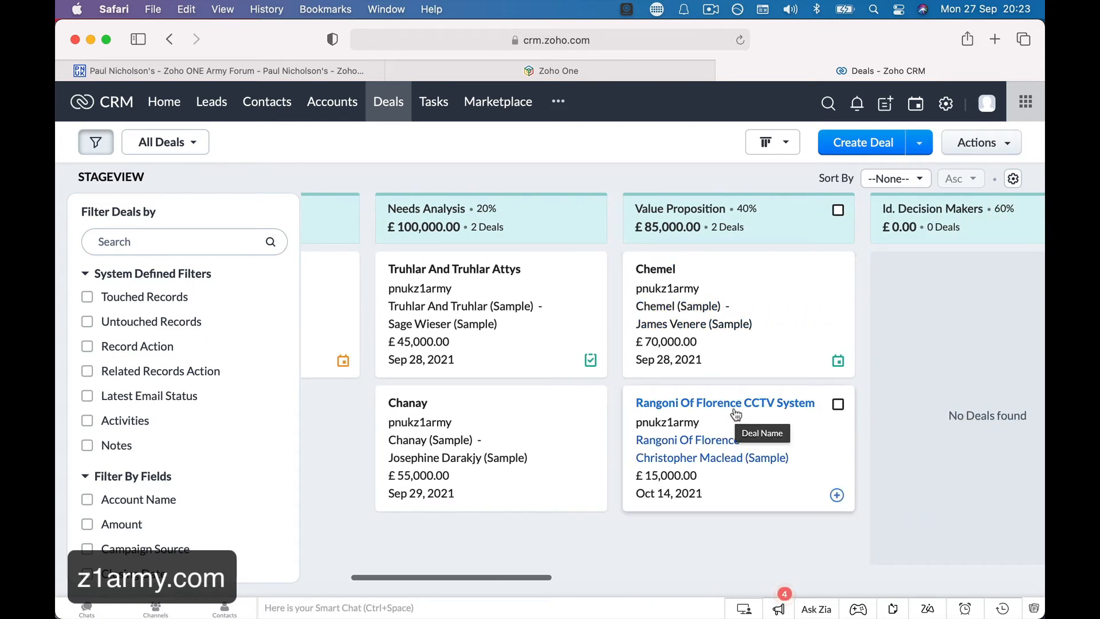
{"action": "left_click", "coordinate": [736, 404]}
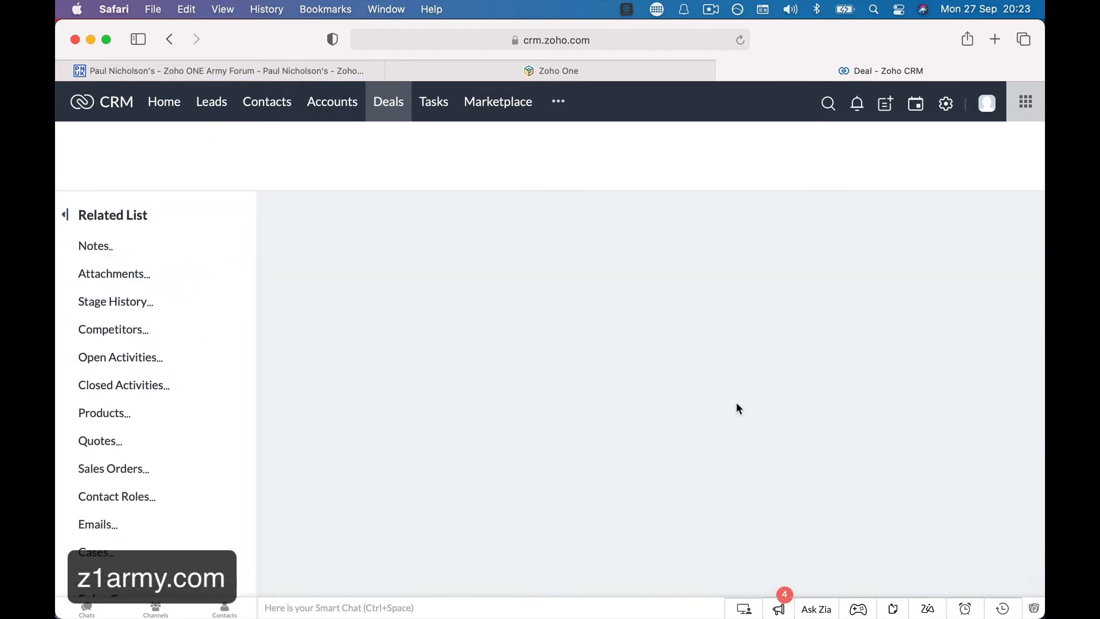
Mark the CCTV System deal Closed Won, save the verified details, then open Tasks.
{"action": "scroll", "coordinate": [566, 445], "scroll_direction": "down", "scroll_amount": 5}
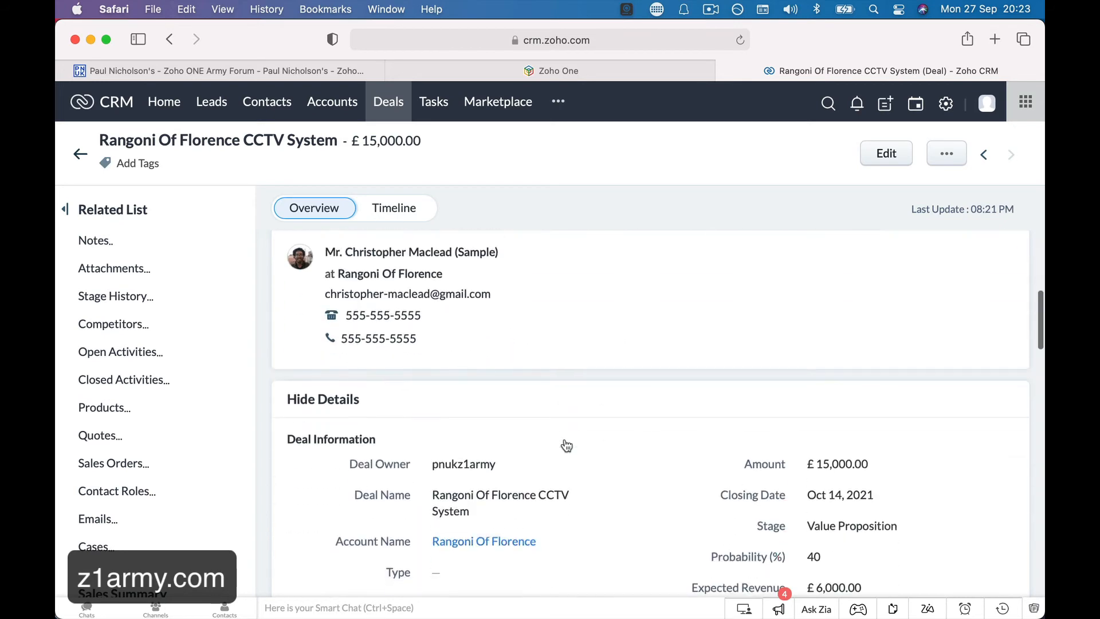
{"action": "scroll", "coordinate": [567, 445], "scroll_direction": "down", "scroll_amount": 5}
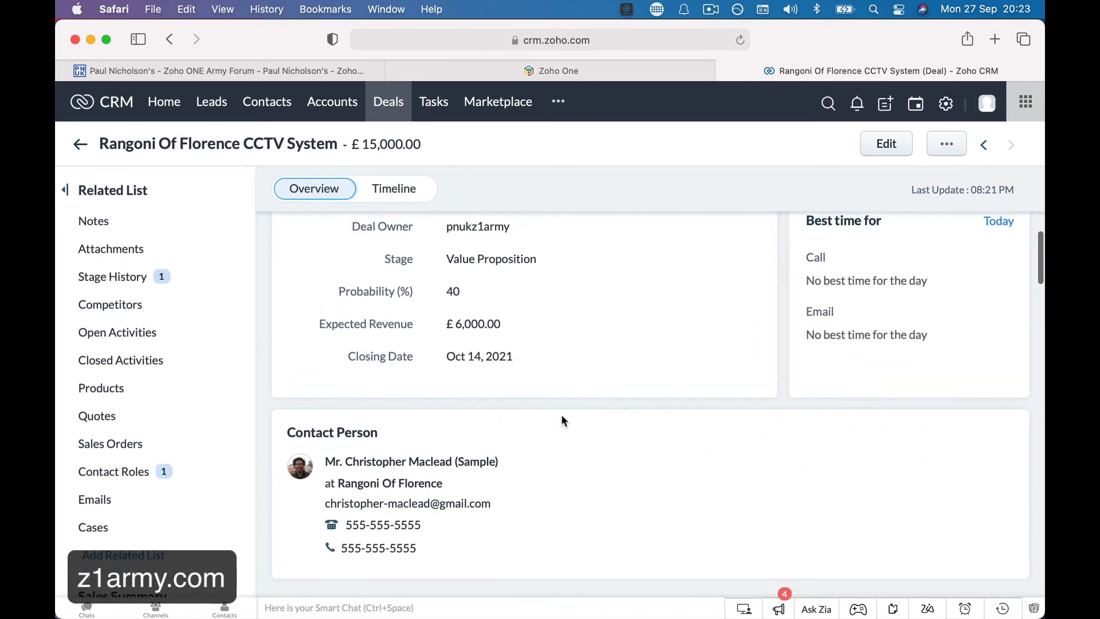
{"action": "scroll", "coordinate": [561, 416], "scroll_direction": "up", "scroll_amount": 3}
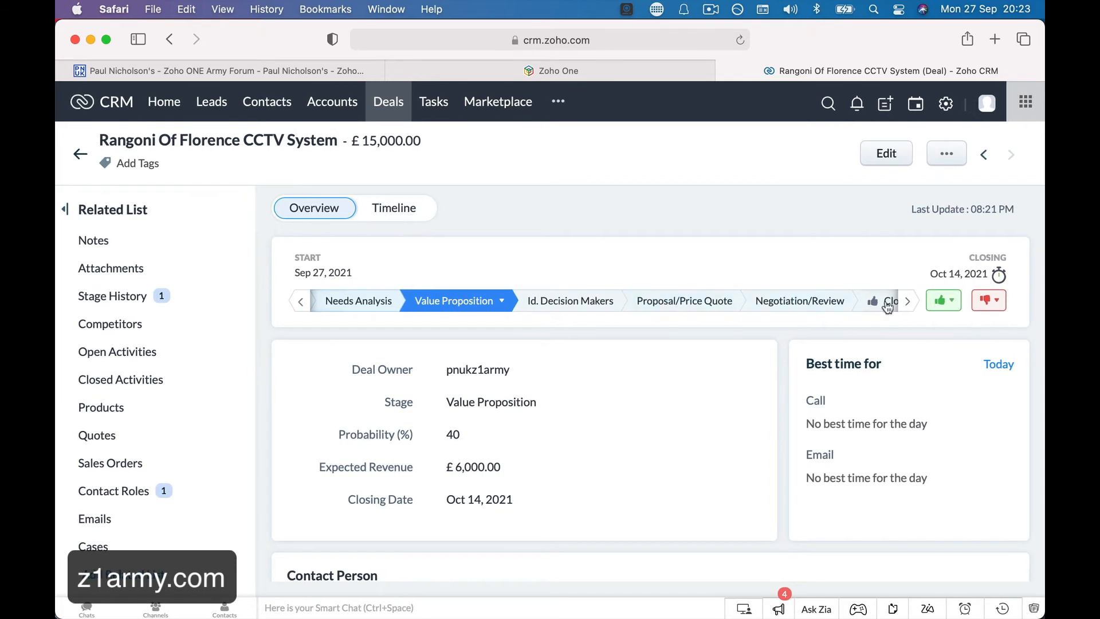
{"action": "left_click", "coordinate": [907, 302]}
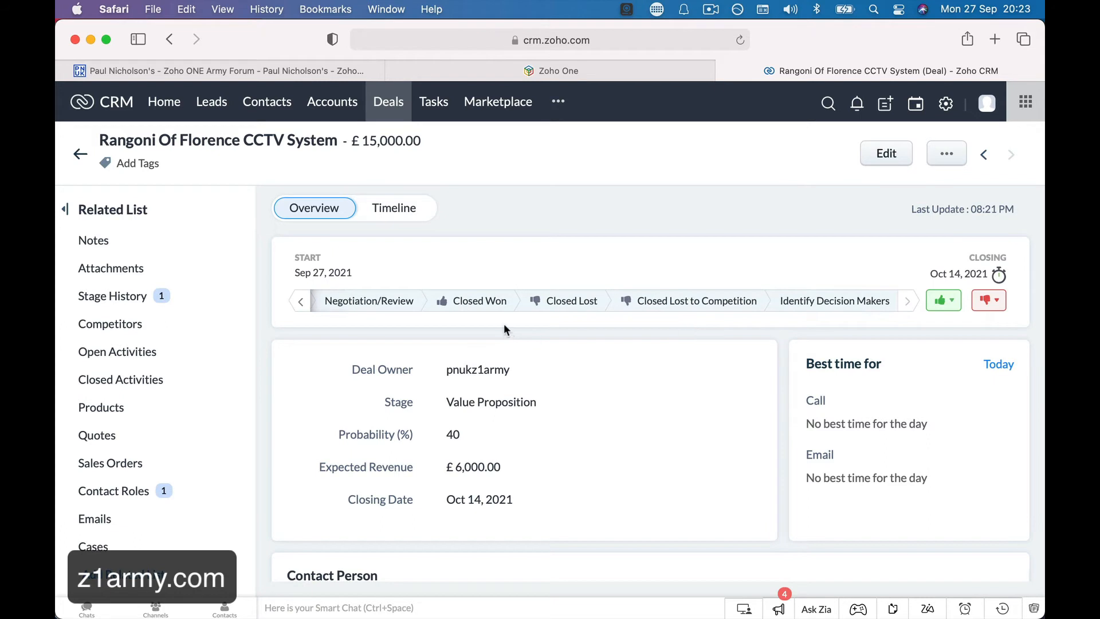
{"action": "left_click", "coordinate": [486, 301]}
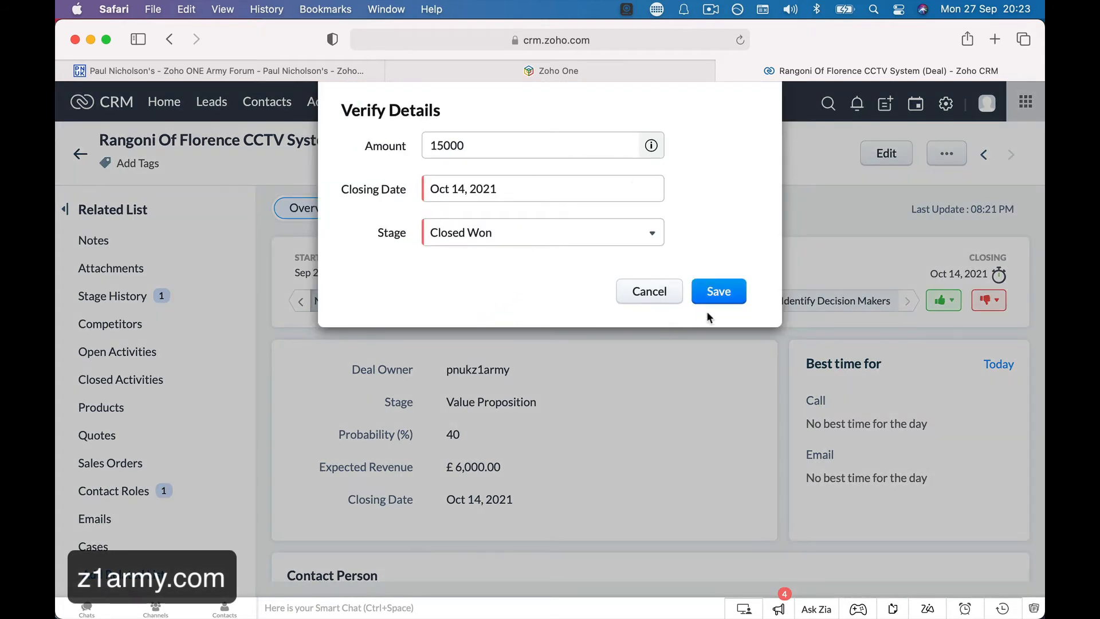
{"action": "left_click", "coordinate": [718, 292]}
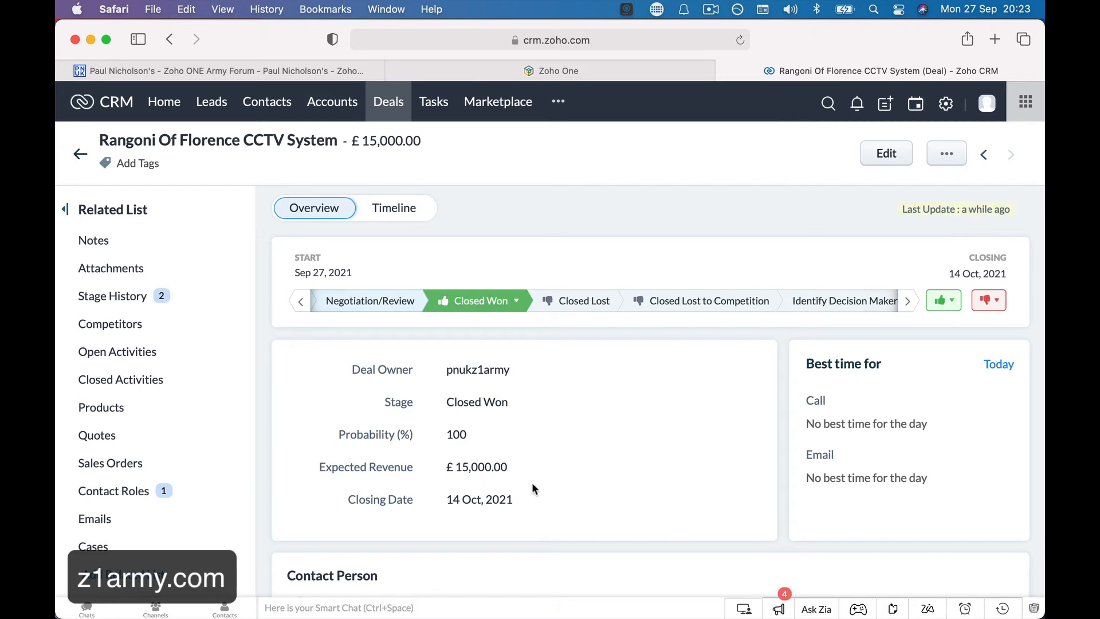
{"action": "left_click", "coordinate": [434, 102]}
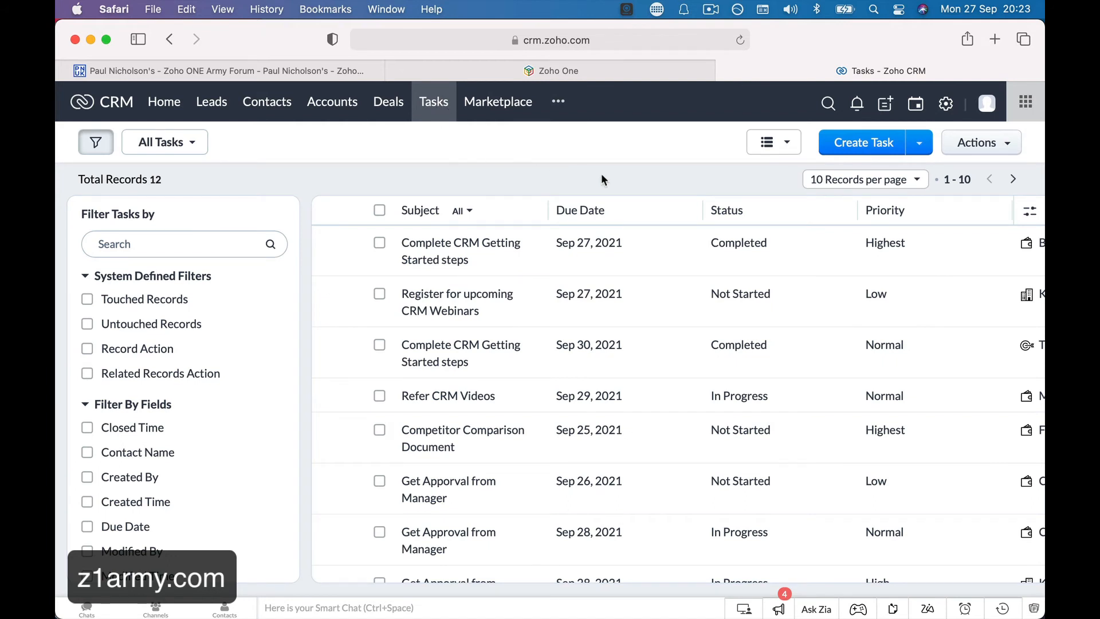
Look through the sample Quality Engineer contact at King (Sample), then go to Deals.
{"action": "left_click", "coordinate": [271, 107]}
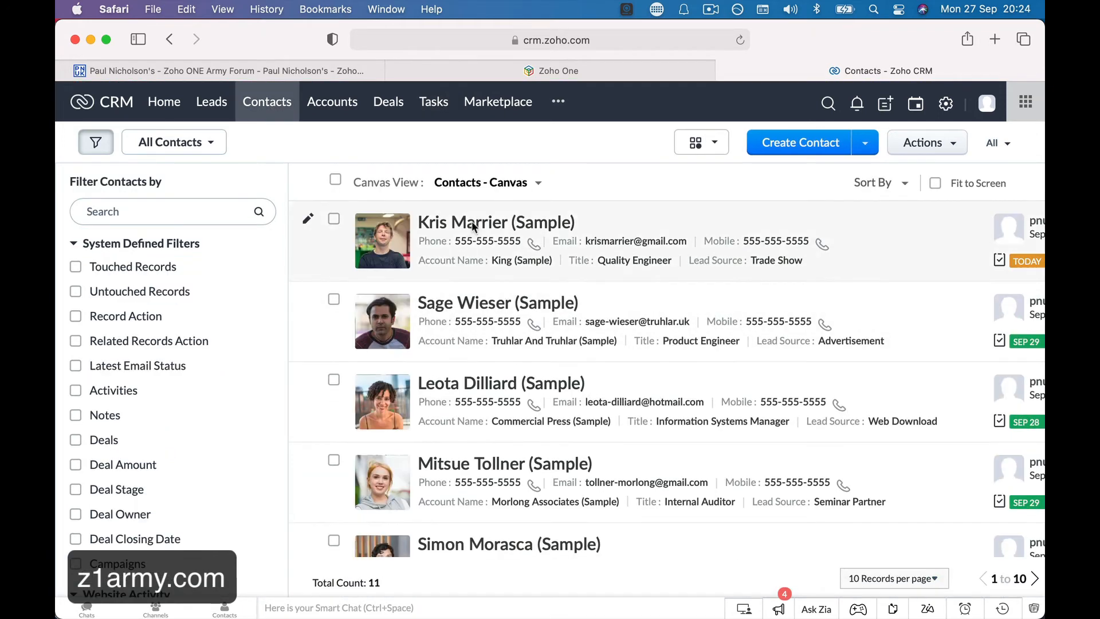
{"action": "left_click", "coordinate": [472, 221]}
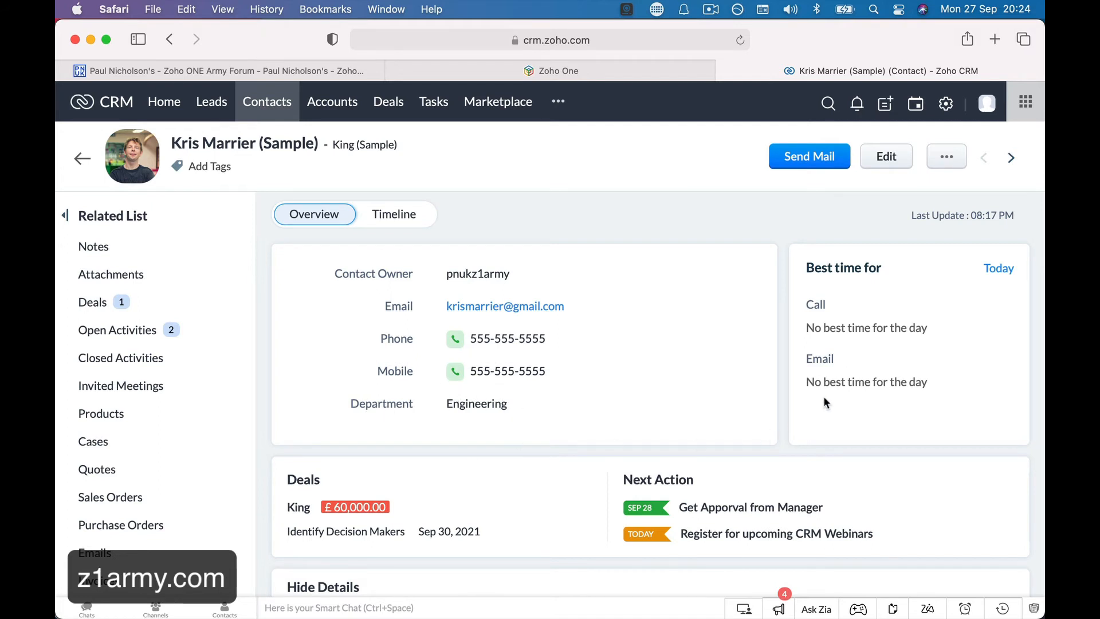
{"action": "scroll", "coordinate": [823, 398], "scroll_direction": "down", "scroll_amount": 8}
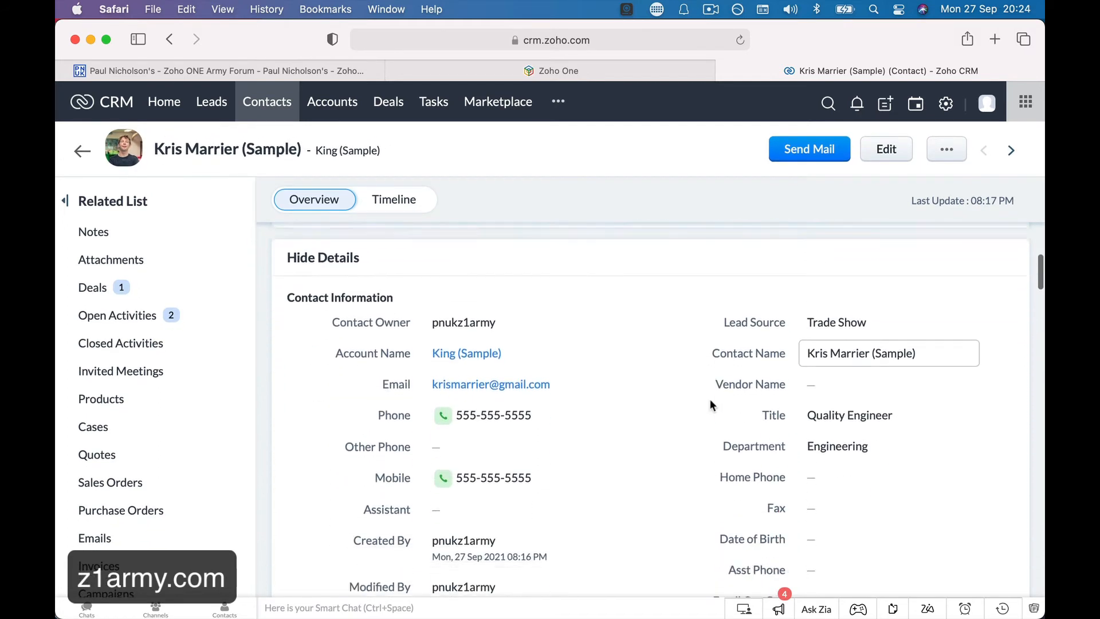
{"action": "scroll", "coordinate": [710, 398], "scroll_direction": "down", "scroll_amount": 3}
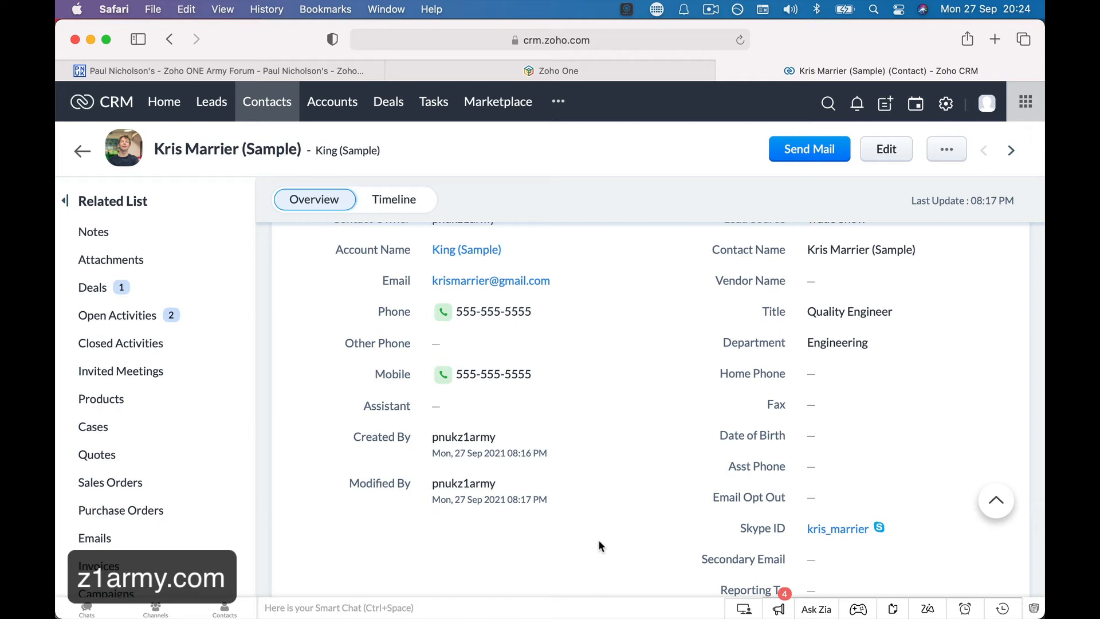
{"action": "left_click", "coordinate": [390, 106]}
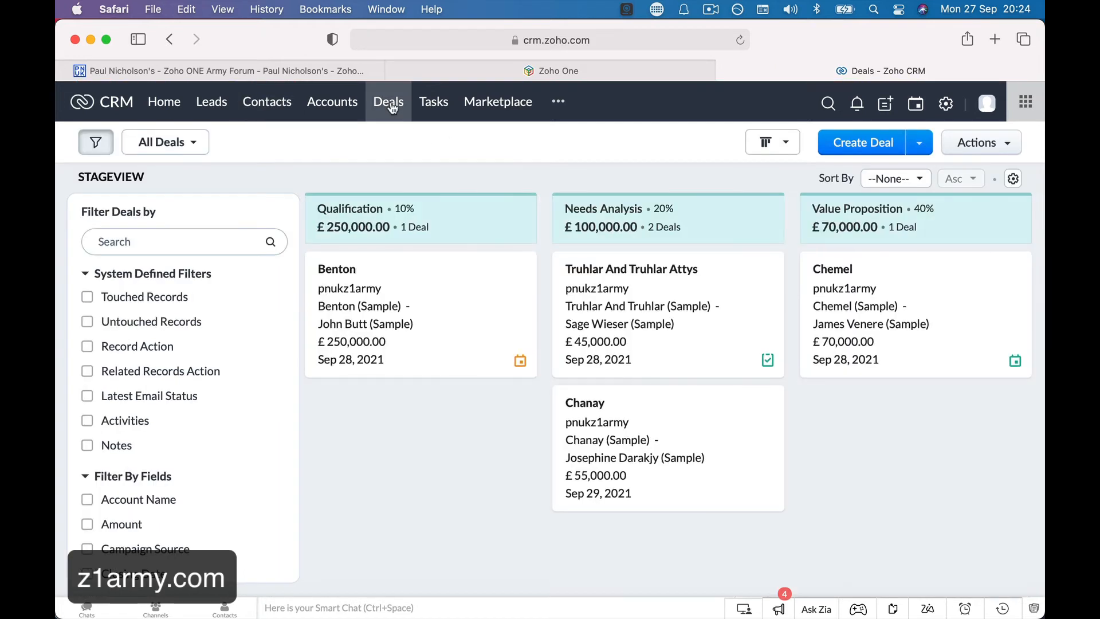
Open Setup from the gear icon and browse its configuration categories.
{"action": "left_click", "coordinate": [948, 109]}
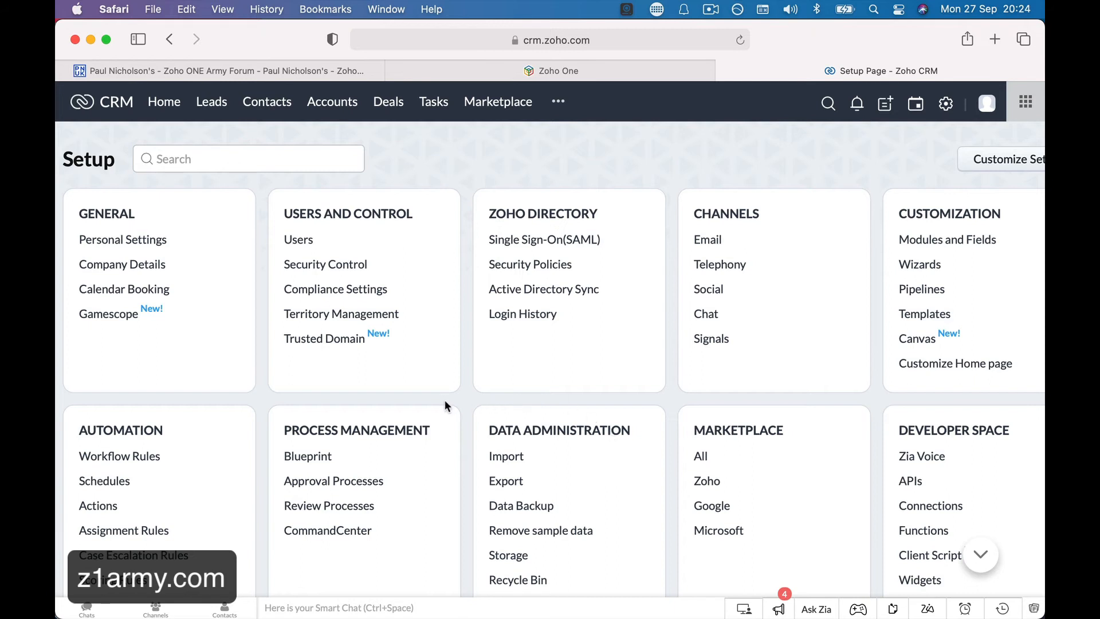
{"action": "scroll", "coordinate": [444, 401], "scroll_direction": "down", "scroll_amount": 3}
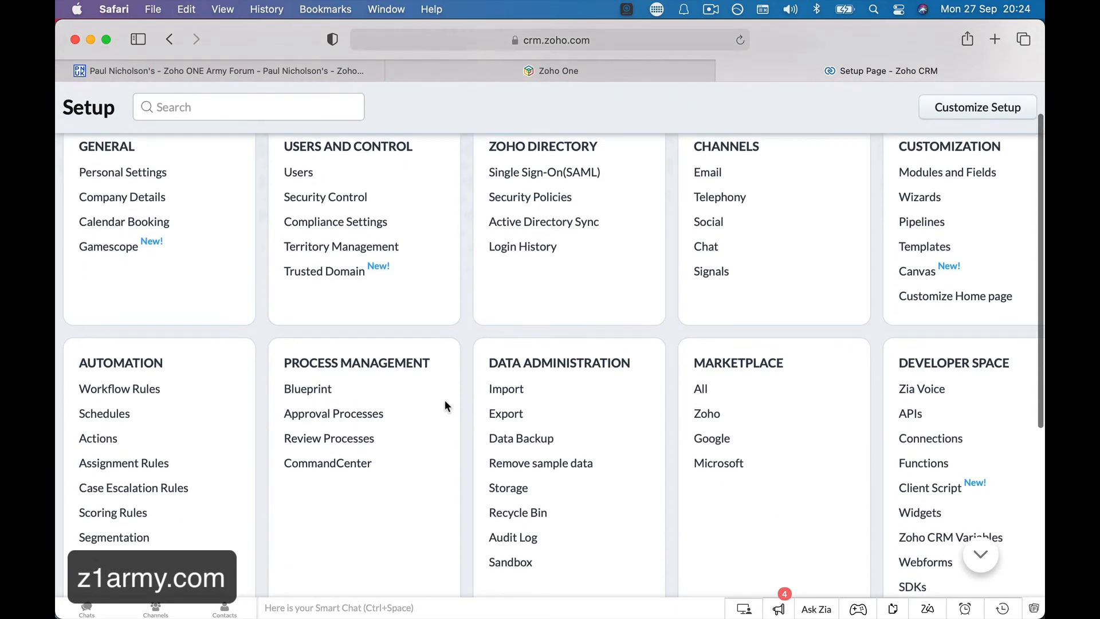
{"action": "scroll", "coordinate": [444, 399], "scroll_direction": "down", "scroll_amount": 1}
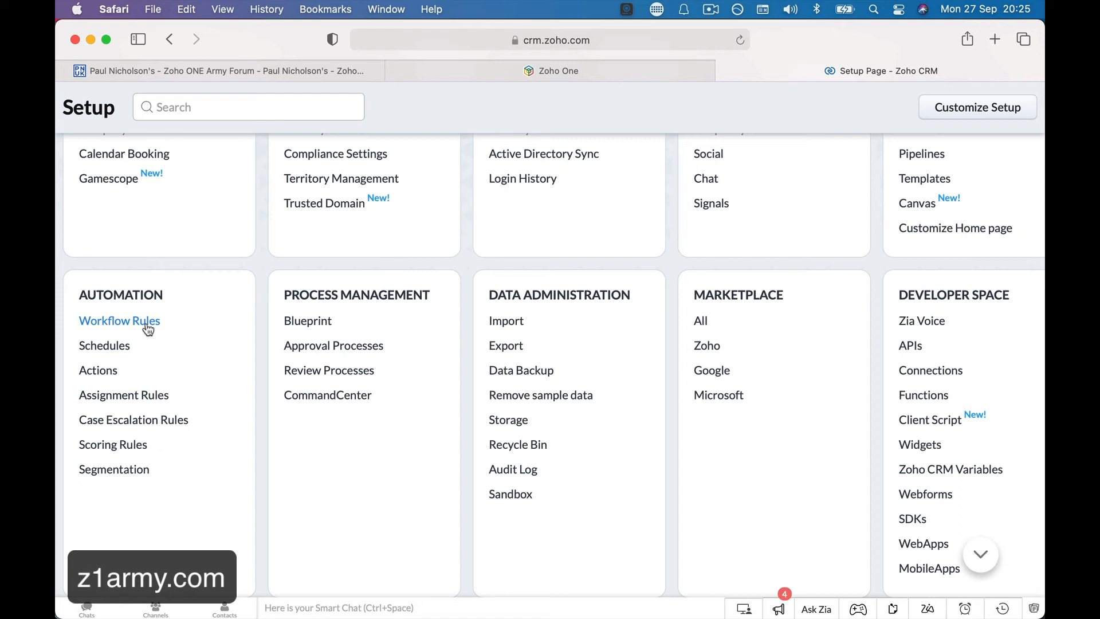
{"action": "scroll", "coordinate": [148, 328], "scroll_direction": "up", "scroll_amount": 3}
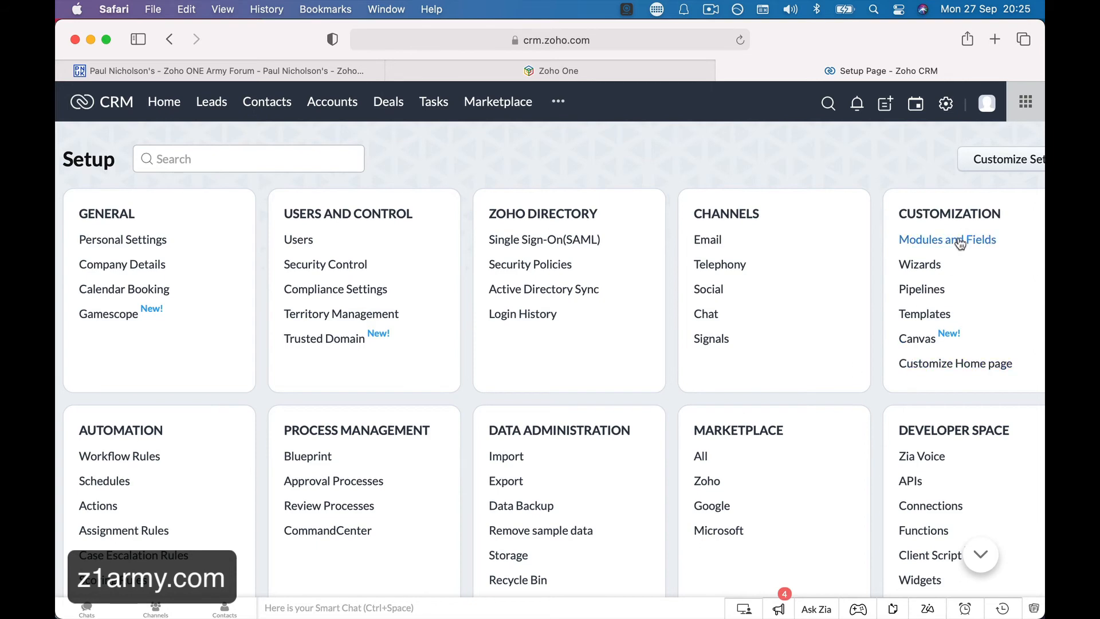
{"action": "scroll", "coordinate": [957, 244], "scroll_direction": "right", "scroll_amount": 2}
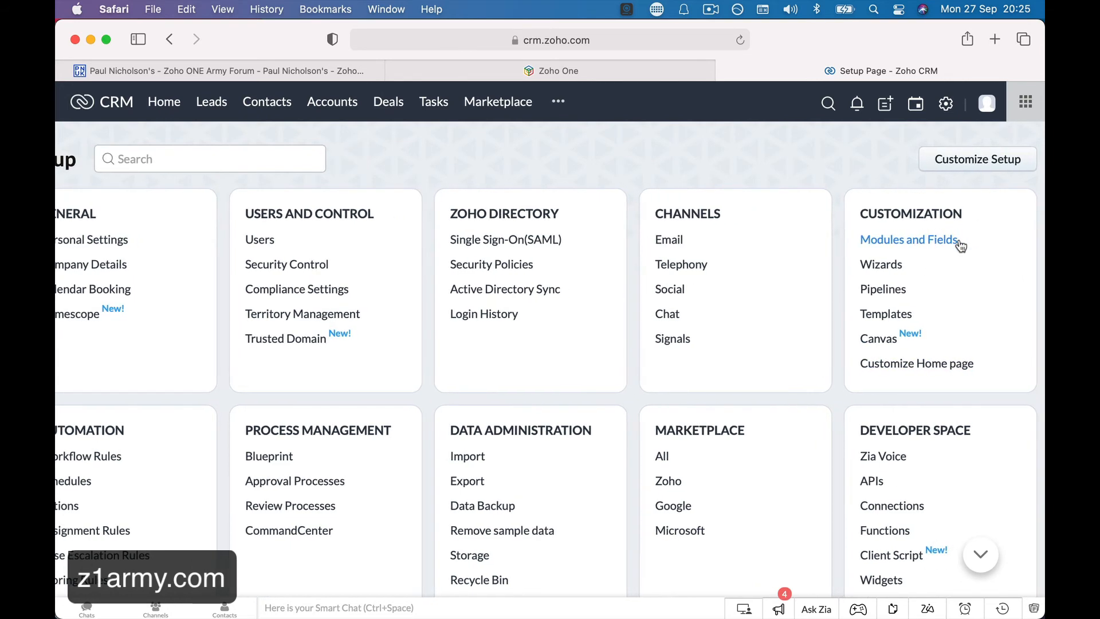
{"action": "scroll", "coordinate": [929, 243], "scroll_direction": "left", "scroll_amount": 2}
From Modules and Fields, rename Leads to plural 'Prospects' and singular 'Prospect', and save.
{"action": "left_click", "coordinate": [923, 239]}
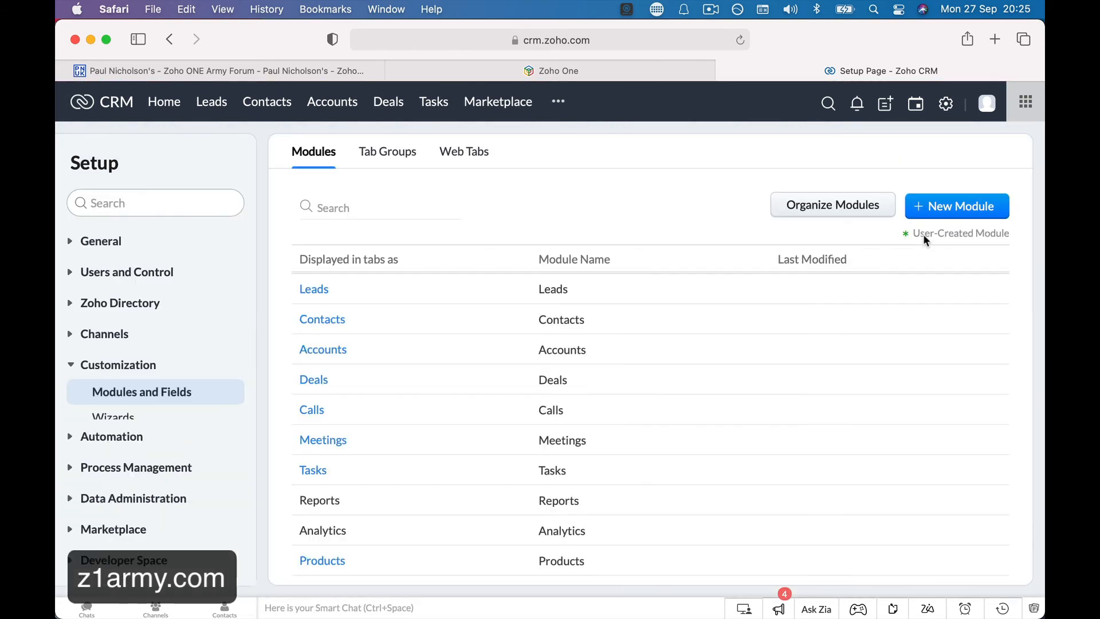
{"action": "left_click", "coordinate": [351, 291]}
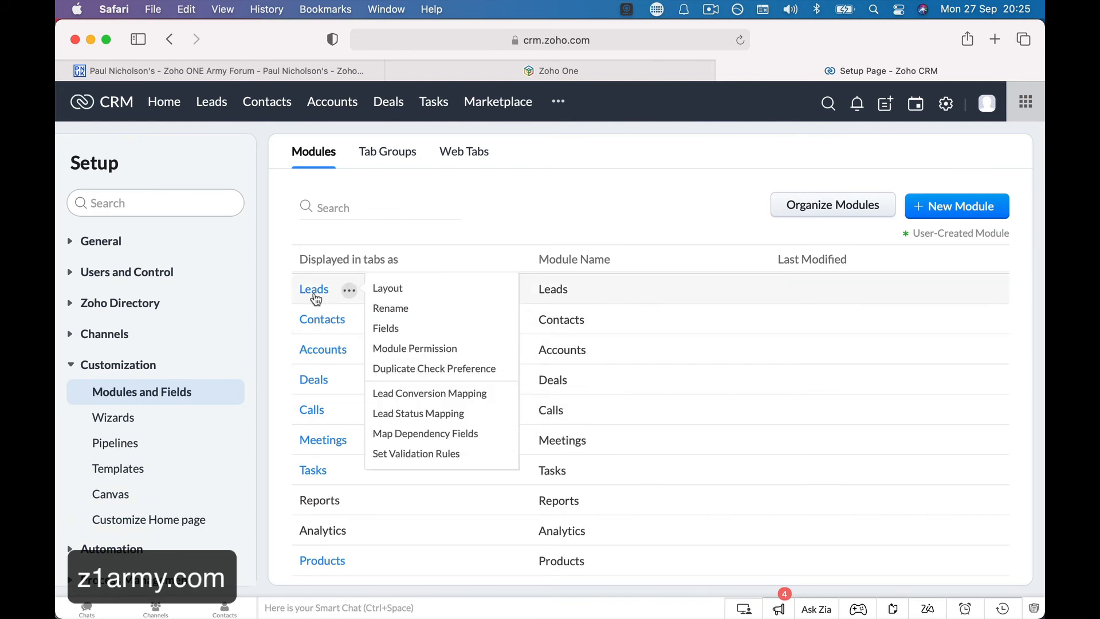
{"action": "left_click", "coordinate": [390, 312]}
{"action": "double_click", "coordinate": [415, 153]}
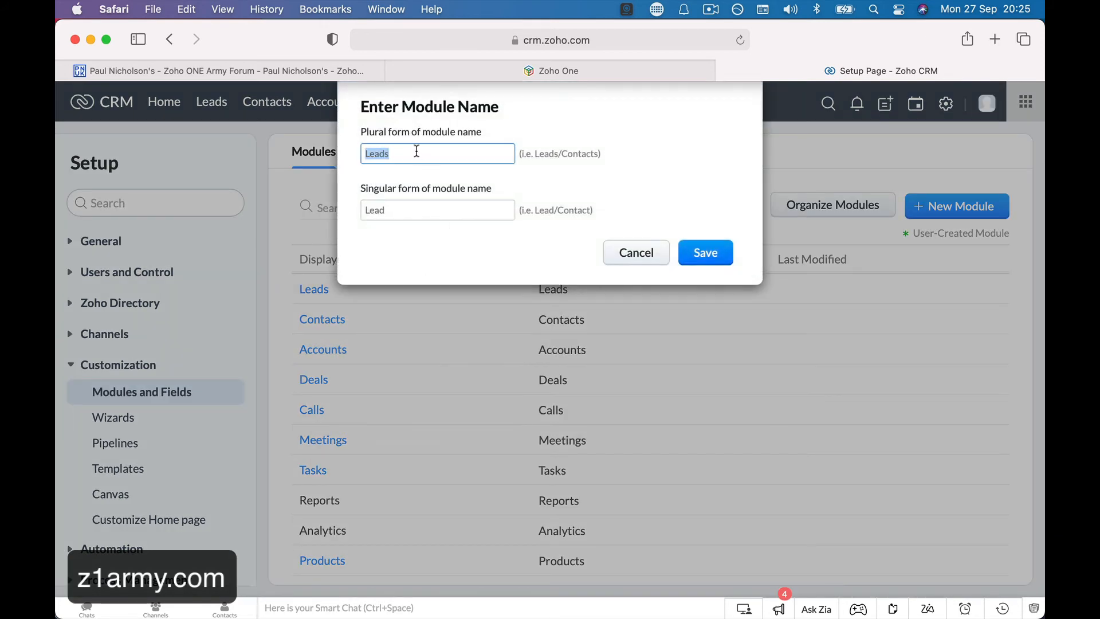
{"action": "type", "text": "Prospects"}
{"action": "double_click", "coordinate": [400, 209]}
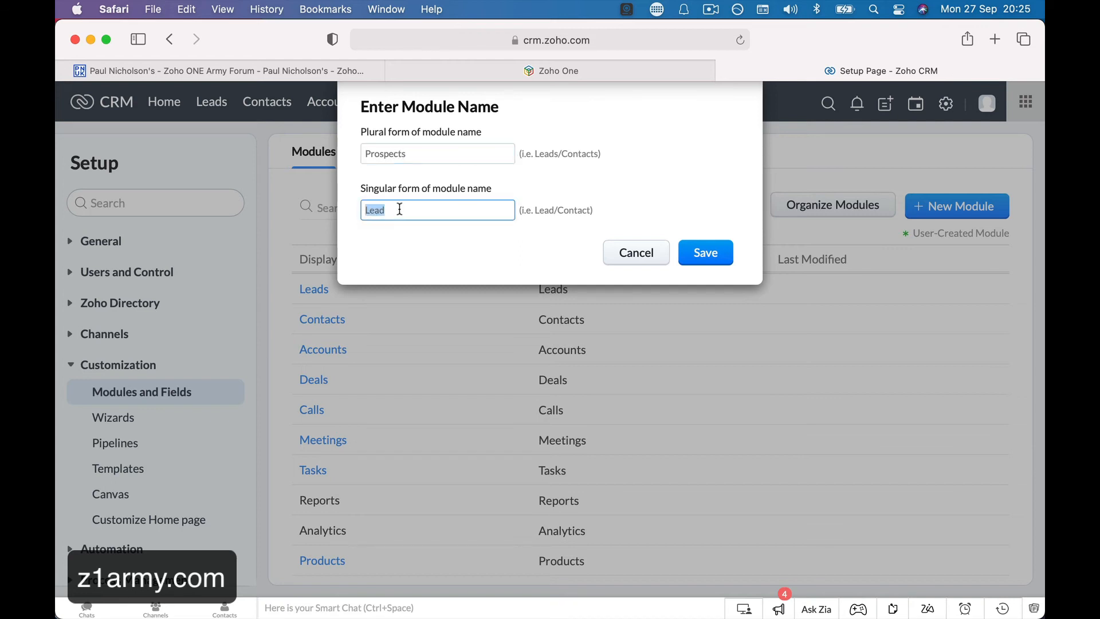
{"action": "type", "text": "Prospect"}
{"action": "left_click", "coordinate": [707, 262]}
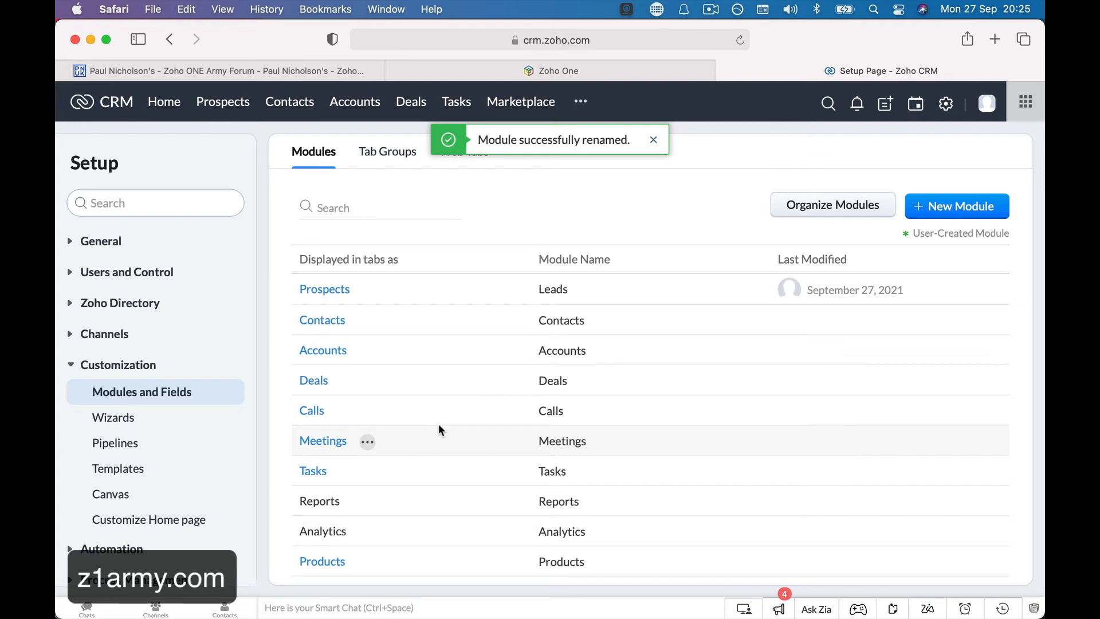
Reopen the Prospects rename box to check the new name, then close it.
{"action": "left_click", "coordinate": [365, 291]}
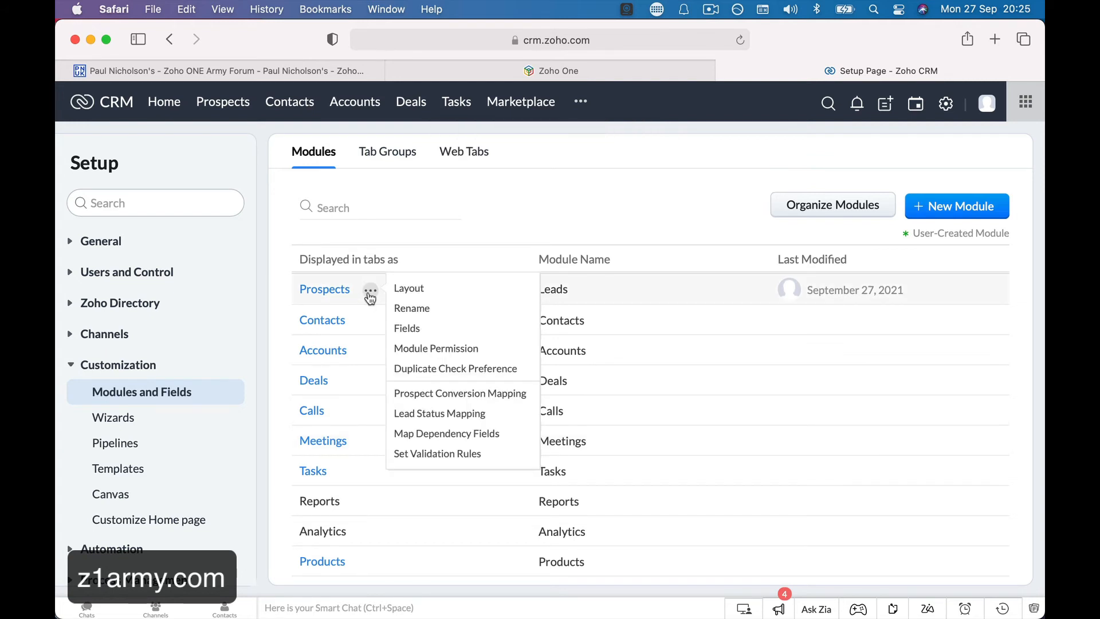
{"action": "left_click", "coordinate": [410, 307]}
{"action": "double_click", "coordinate": [390, 156]}
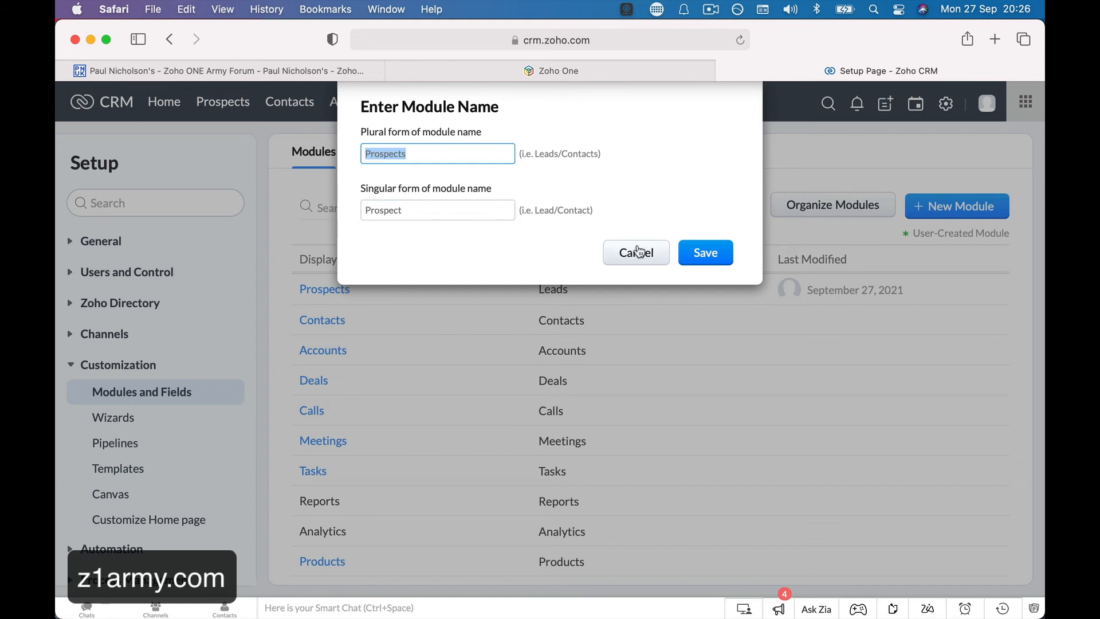
{"action": "left_click", "coordinate": [710, 253]}
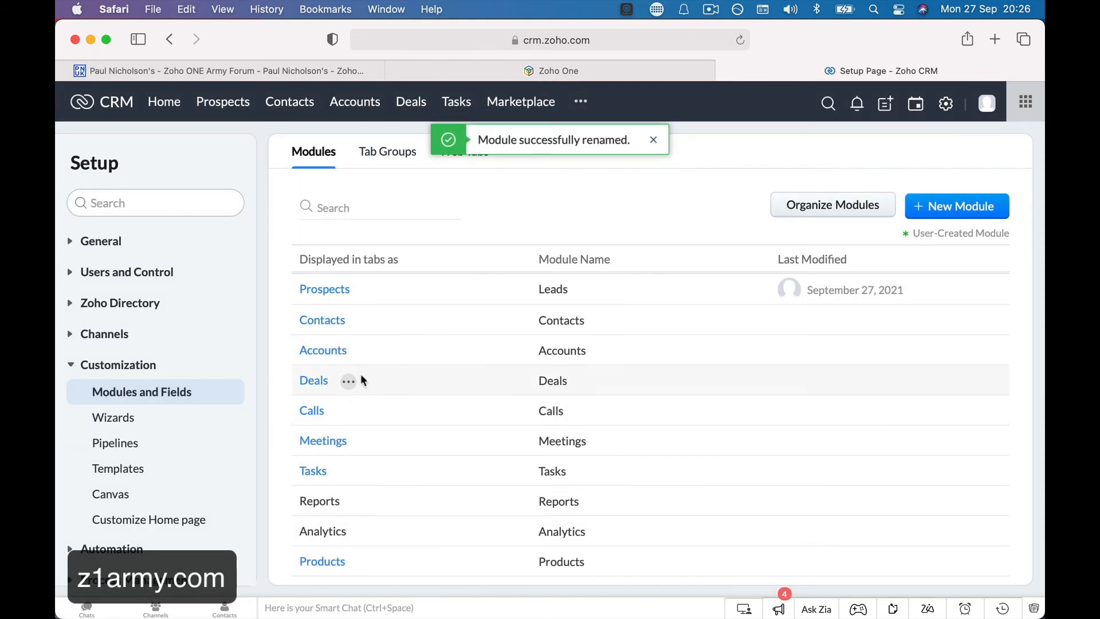
{"action": "left_click", "coordinate": [347, 380]}
Give the Deals module the plural name 'Pipelines' and singular 'Pipeline', and save.
{"action": "left_click", "coordinate": [400, 393]}
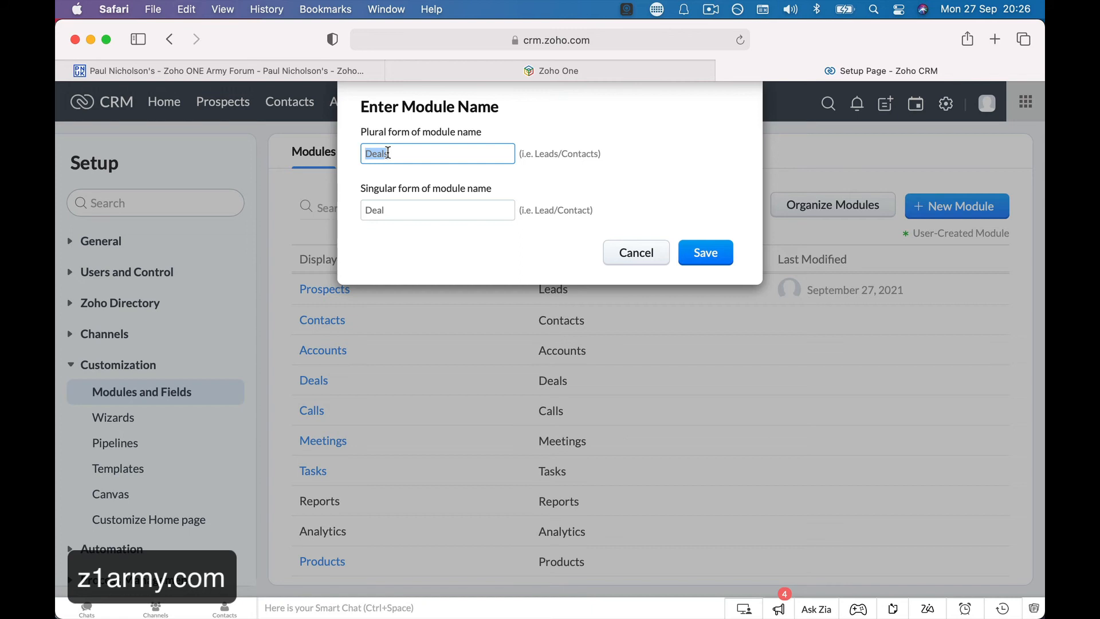
{"action": "type", "text": "Pipeline"}
{"action": "left_click", "coordinate": [389, 217]}
{"action": "left_click", "coordinate": [423, 153]}
{"action": "type", "text": "s"}
{"action": "left_click", "coordinate": [407, 214]}
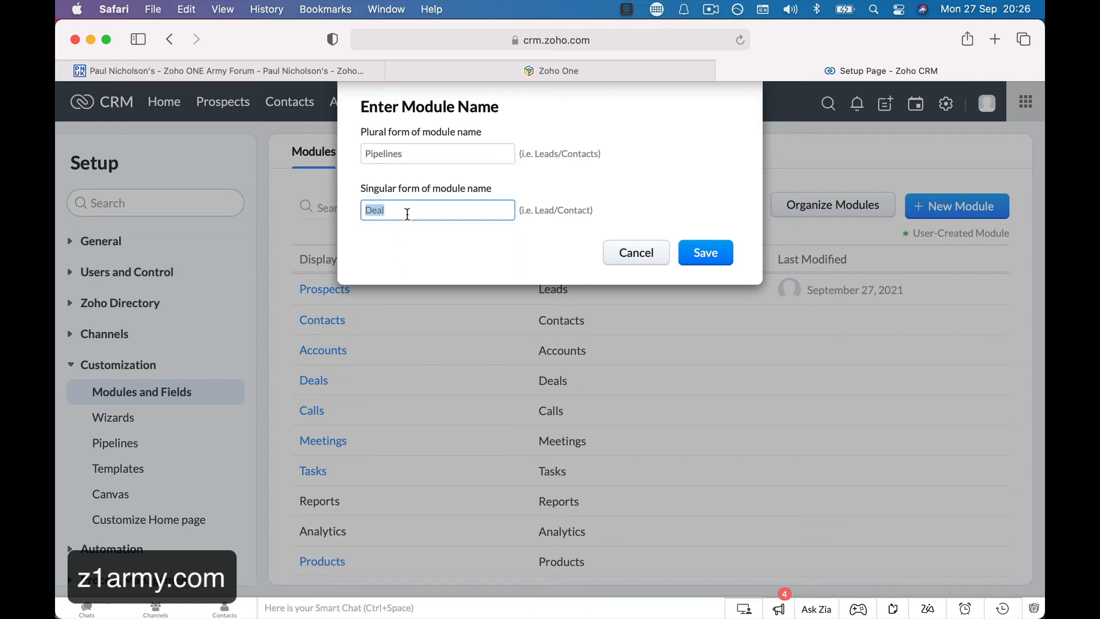
{"action": "type", "text": "Pipeline"}
{"action": "left_click", "coordinate": [693, 261]}
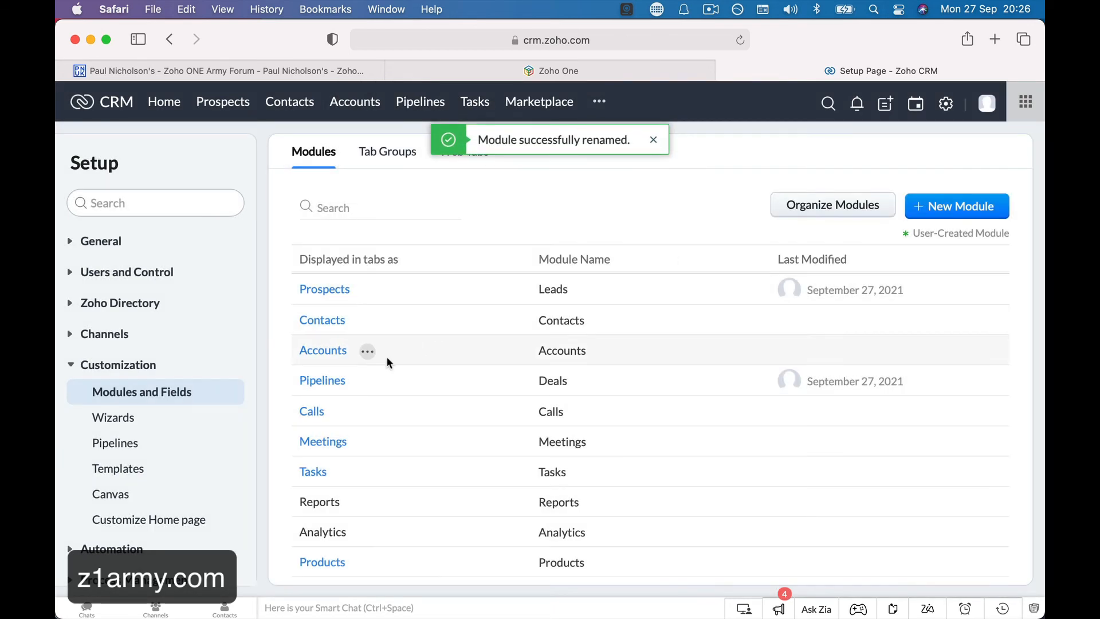
Open the Contacts module's Standard layout in the layout editor.
{"action": "mouse_move", "coordinate": [327, 384]}
{"action": "left_click", "coordinate": [331, 319]}
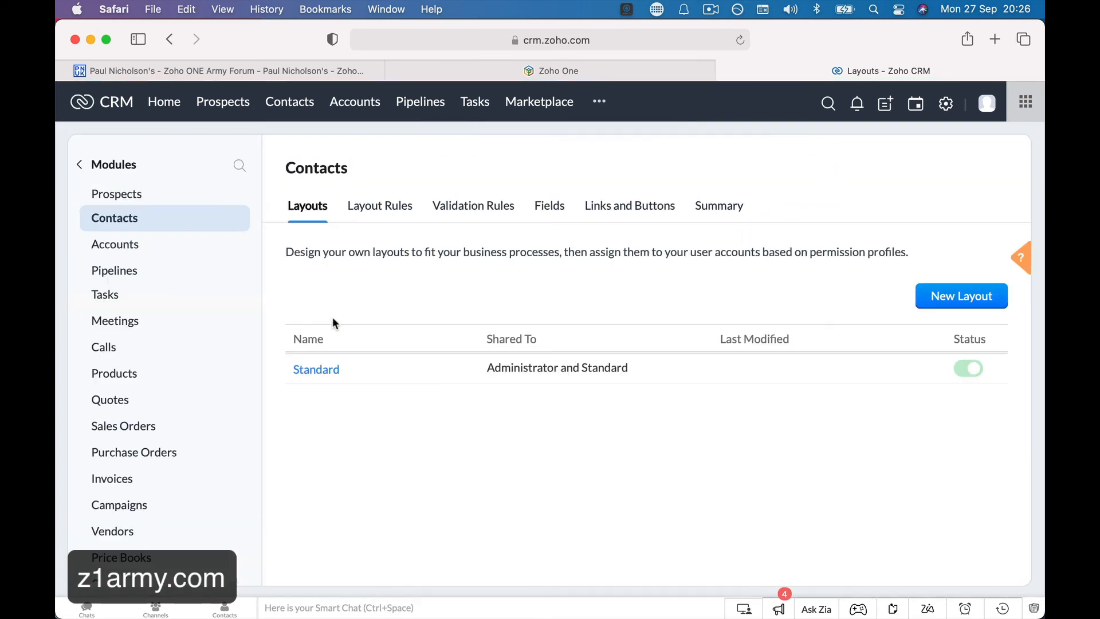
{"action": "left_click", "coordinate": [319, 367]}
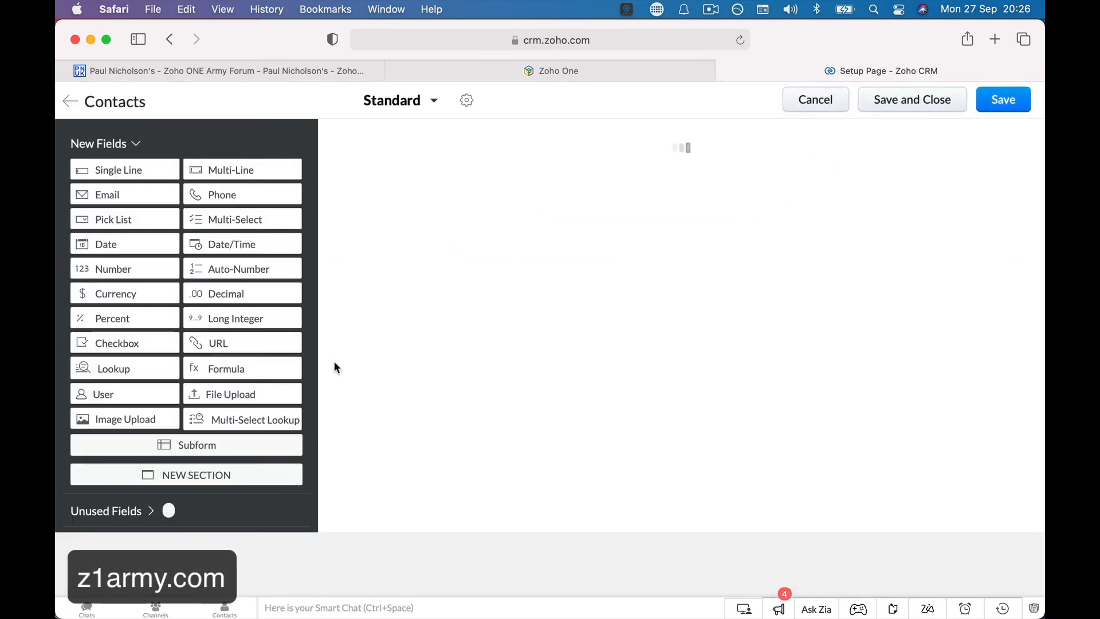
{"action": "scroll", "coordinate": [415, 389], "scroll_direction": "down", "scroll_amount": 10}
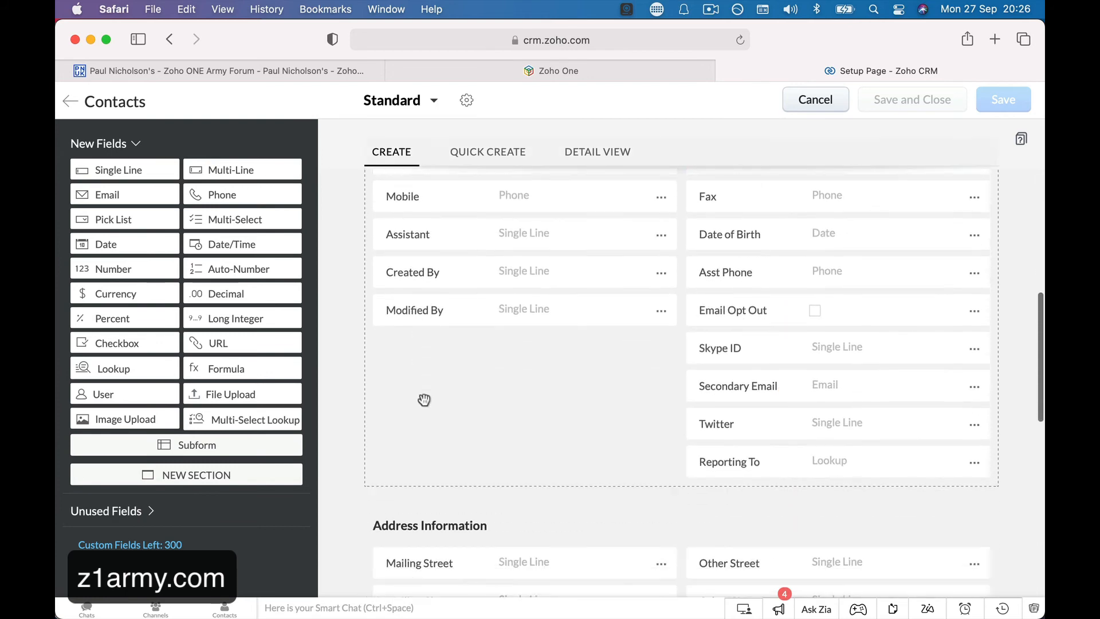
{"action": "scroll", "coordinate": [424, 400], "scroll_direction": "down", "scroll_amount": 4}
{"action": "scroll", "coordinate": [418, 395], "scroll_direction": "up", "scroll_amount": 8}
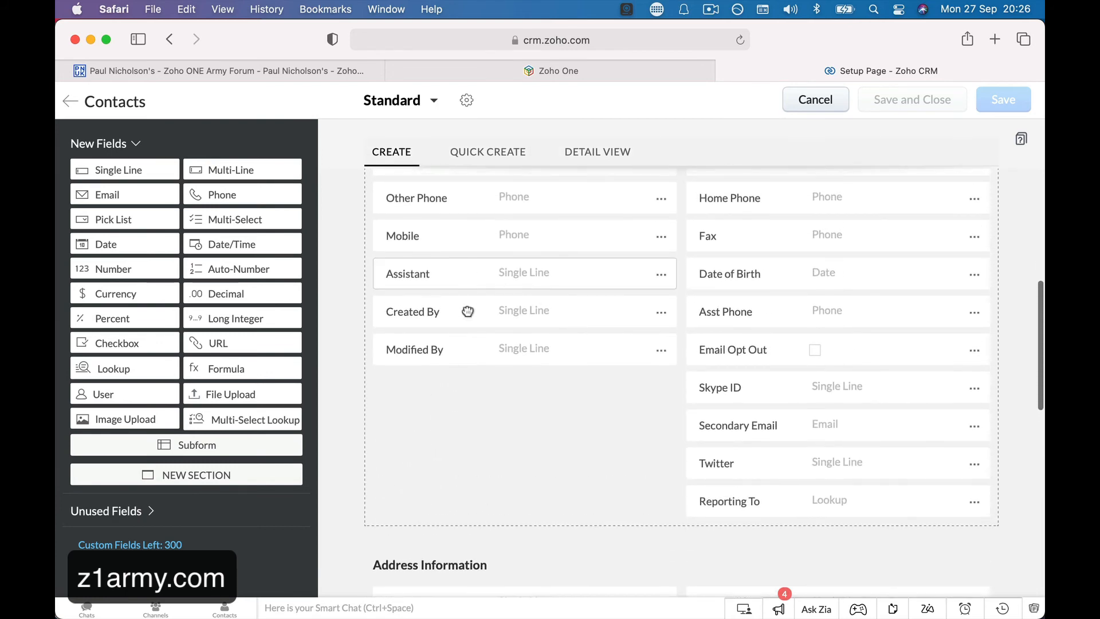
Remove the Assistant field from the layout and confirm its removal.
{"action": "left_click", "coordinate": [660, 274]}
{"action": "left_click", "coordinate": [594, 402]}
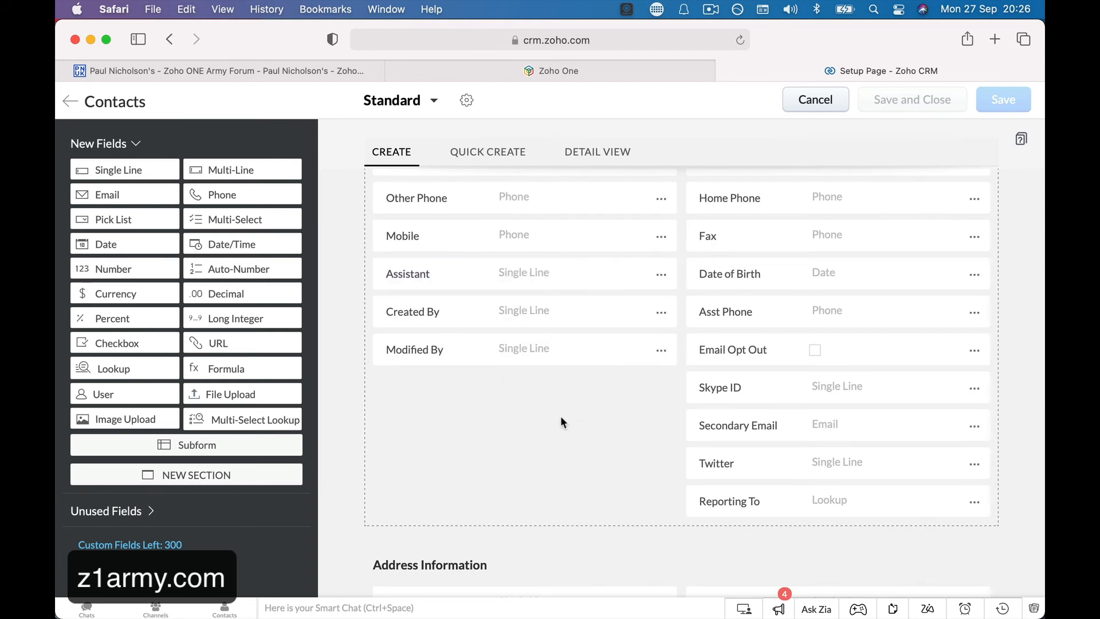
{"action": "left_click", "coordinate": [661, 275]}
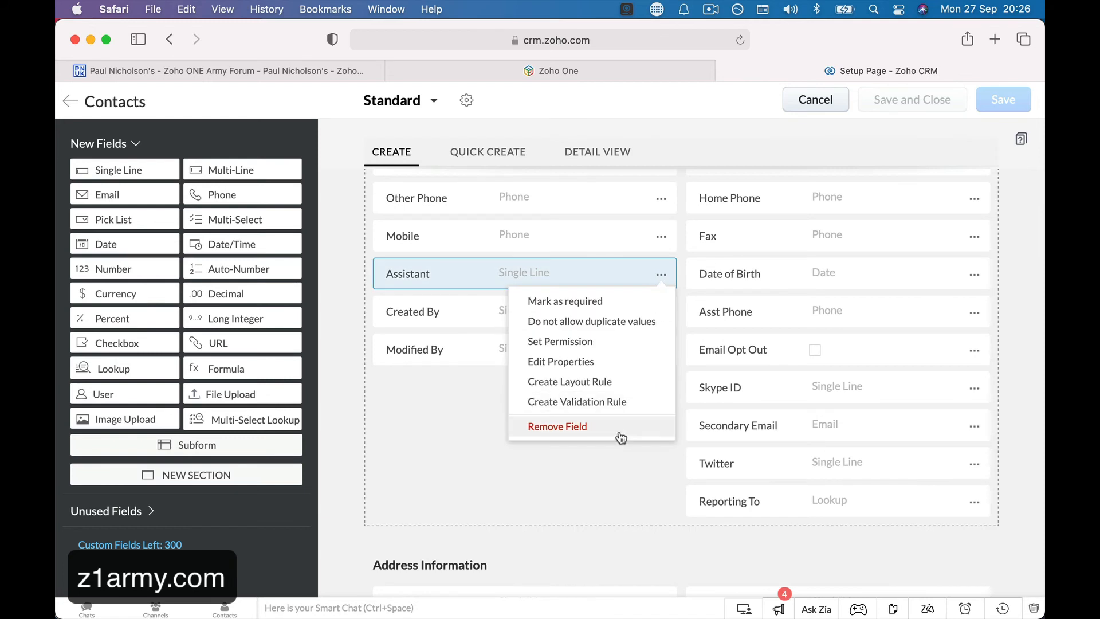
{"action": "left_click", "coordinate": [572, 428]}
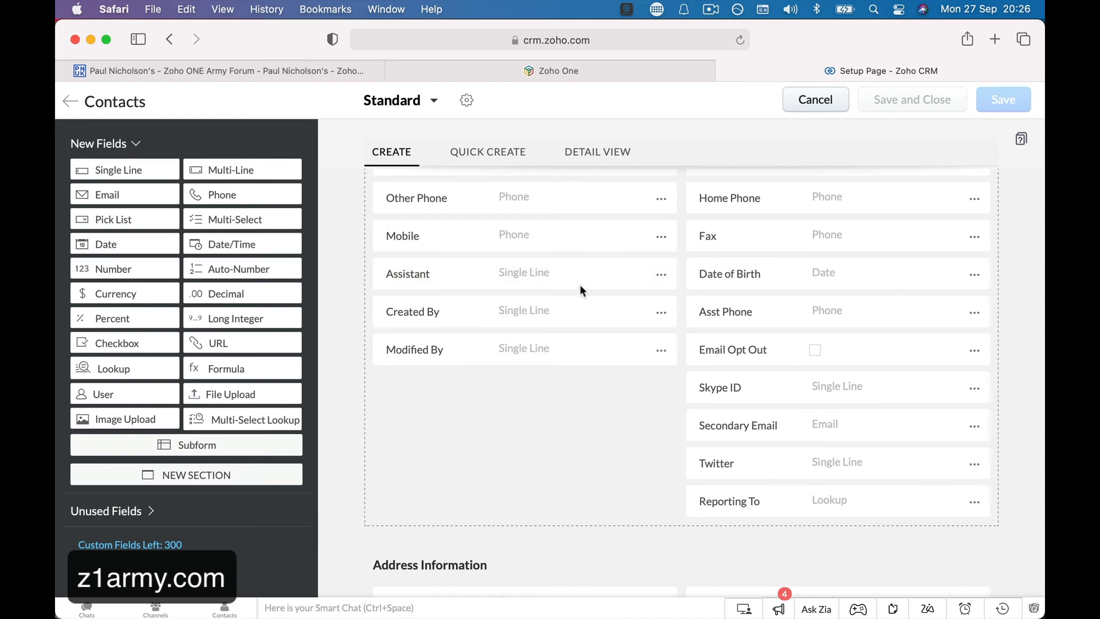
{"action": "left_click", "coordinate": [657, 275]}
{"action": "left_click", "coordinate": [545, 427]}
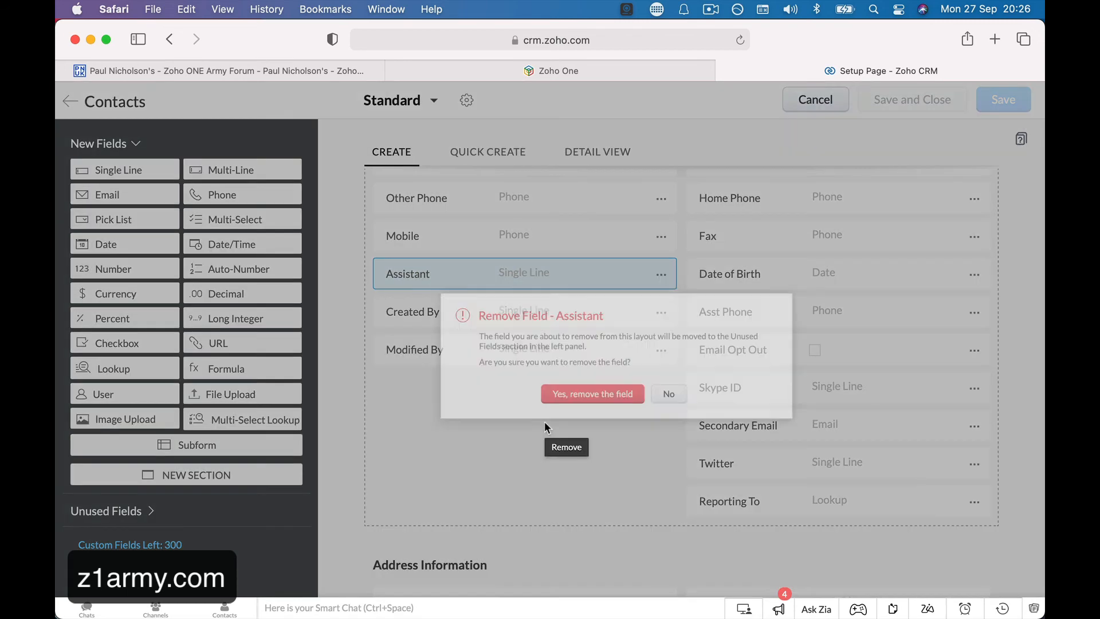
{"action": "left_click", "coordinate": [567, 405]}
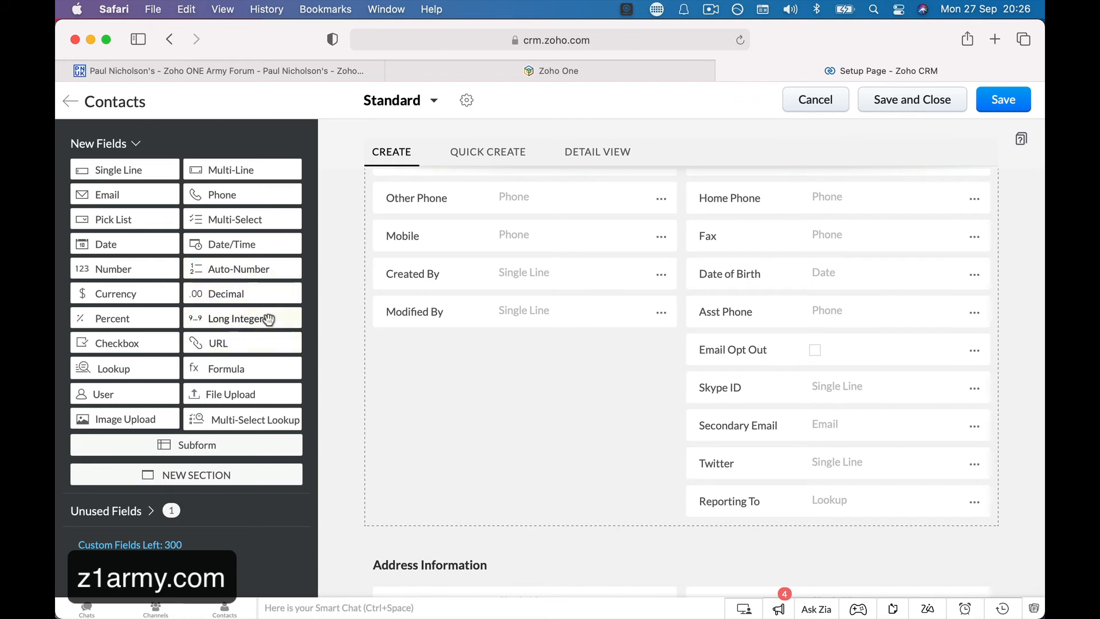
Add a Phone 1 field, delete it permanently, and leave the layout editor without saving.
{"action": "left_click_drag", "start_coordinate": [229, 197], "coordinate": [434, 353]}
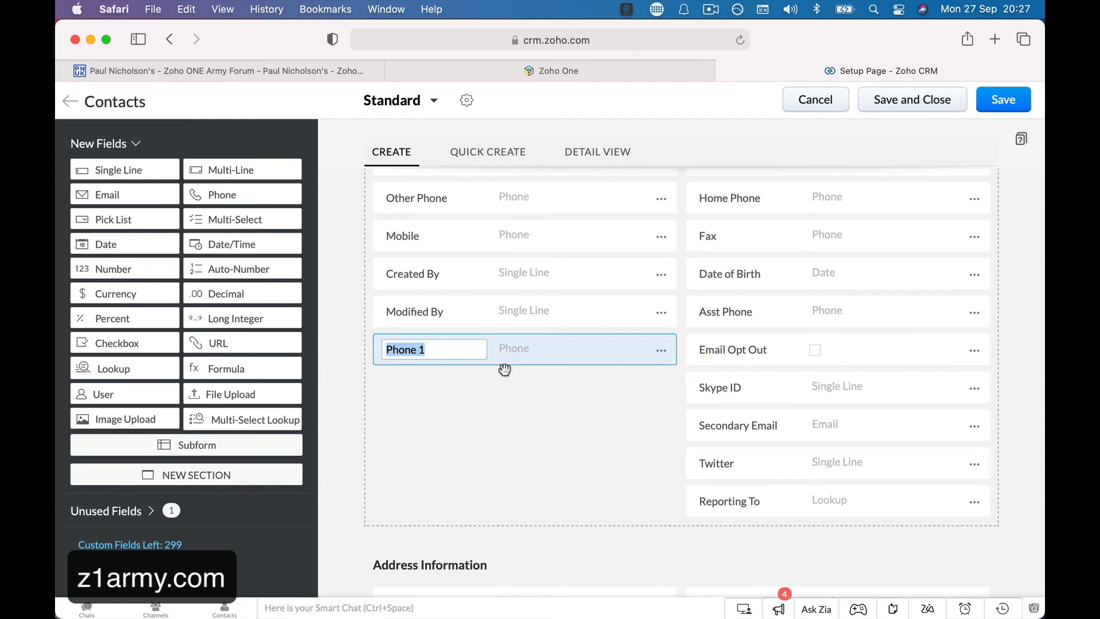
{"action": "left_click_drag", "start_coordinate": [626, 356], "coordinate": [661, 350]}
{"action": "left_click", "coordinate": [661, 350]}
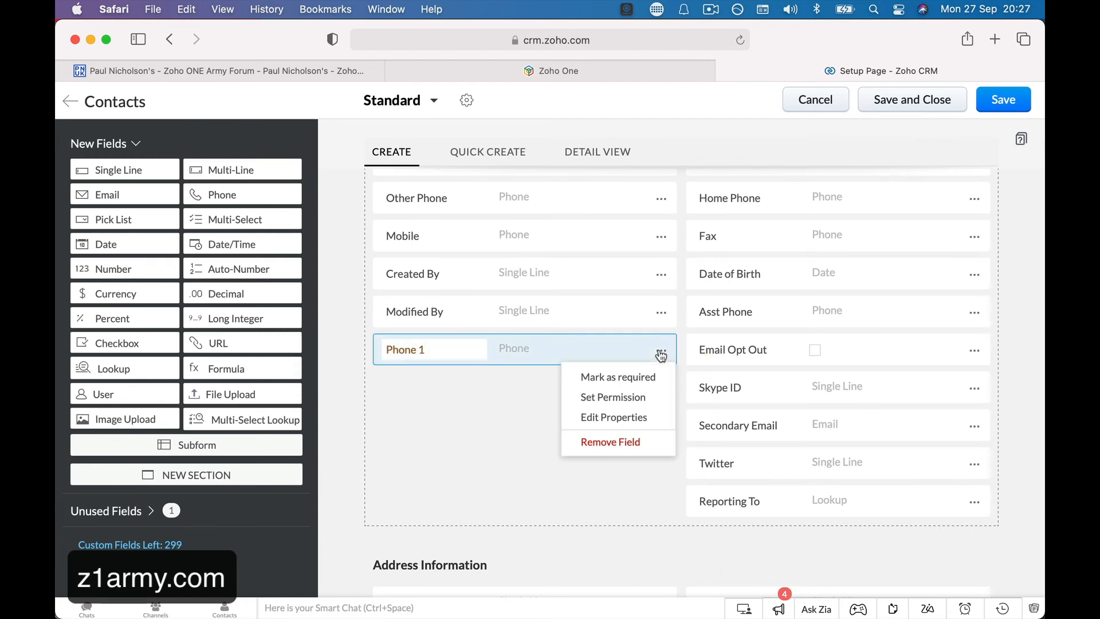
{"action": "left_click", "coordinate": [617, 442]}
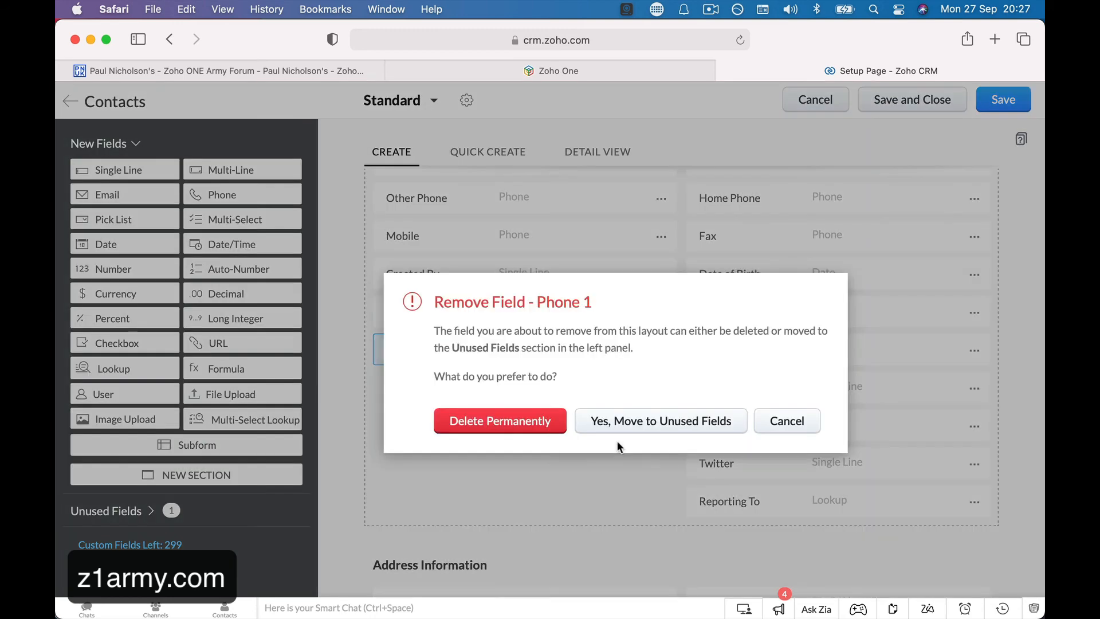
{"action": "left_click", "coordinate": [530, 421]}
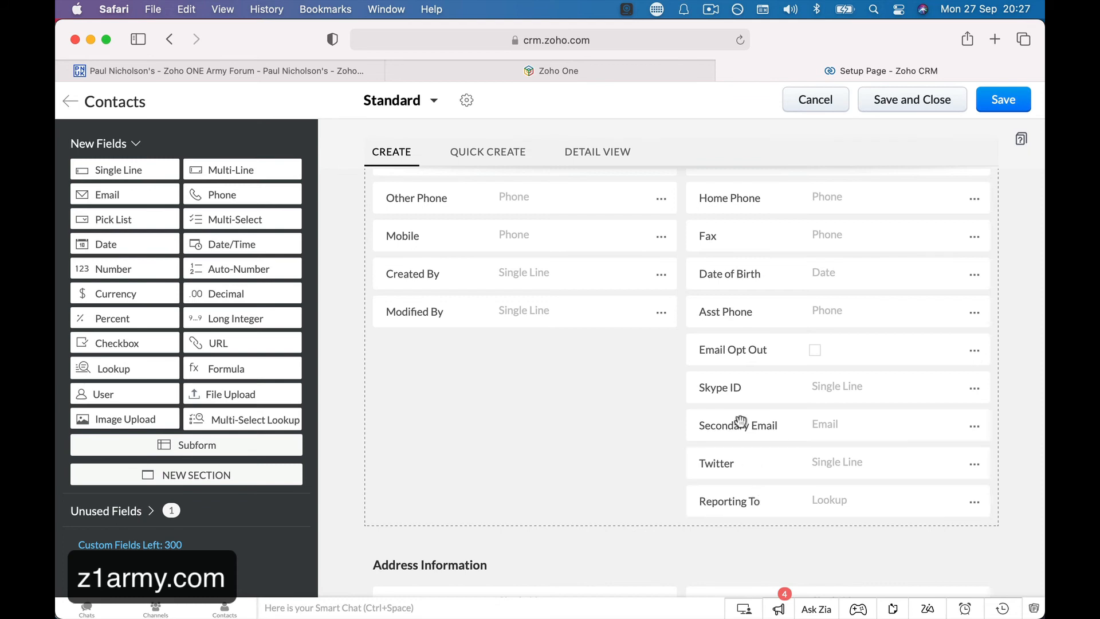
{"action": "left_click", "coordinate": [70, 102]}
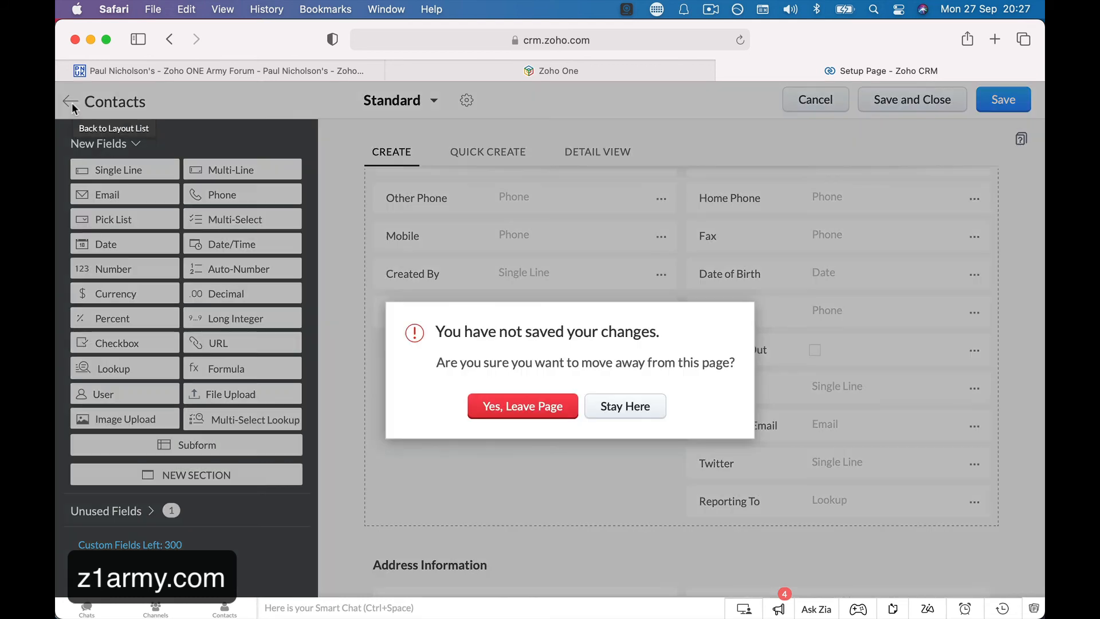
{"action": "left_click", "coordinate": [488, 410]}
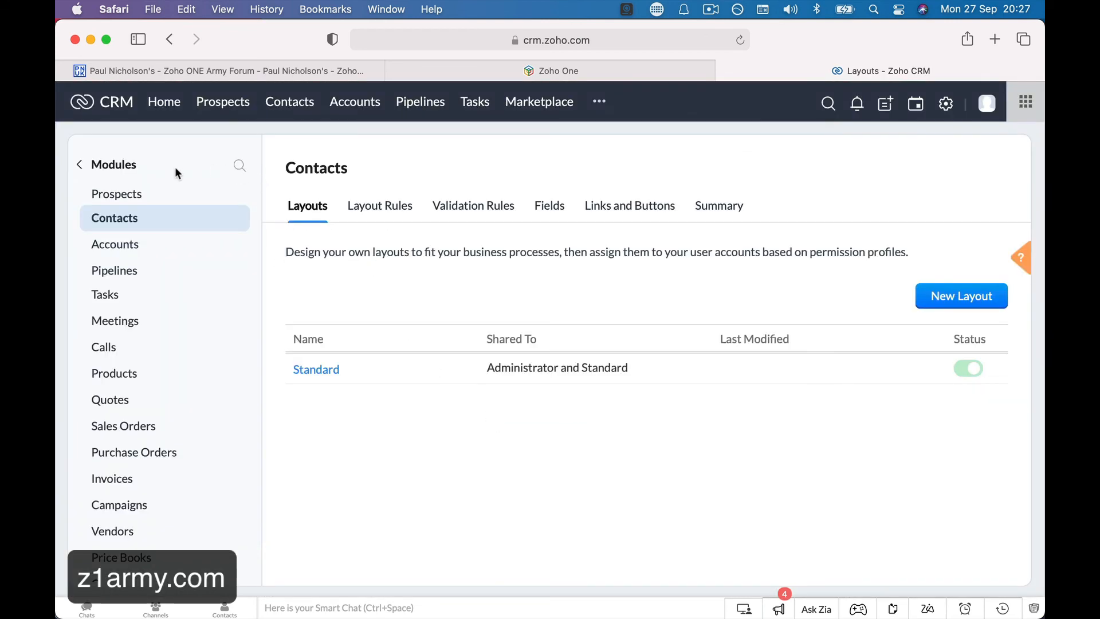
Look at the home page and a sample prospect record, then go to the Pipelines board.
{"action": "left_click", "coordinate": [164, 102]}
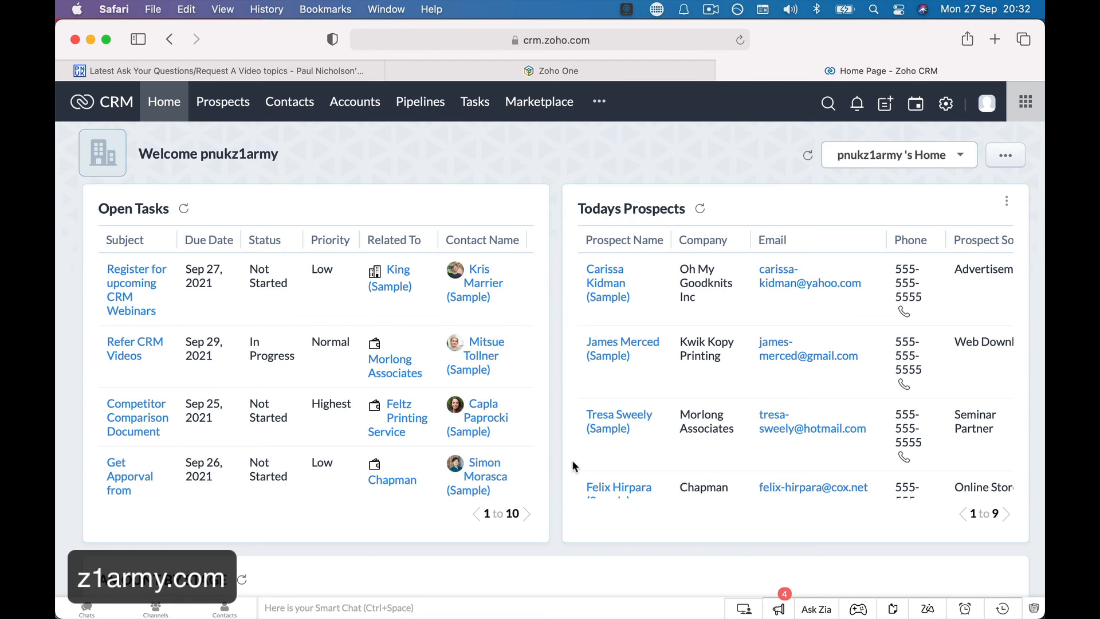
{"action": "left_click", "coordinate": [591, 303]}
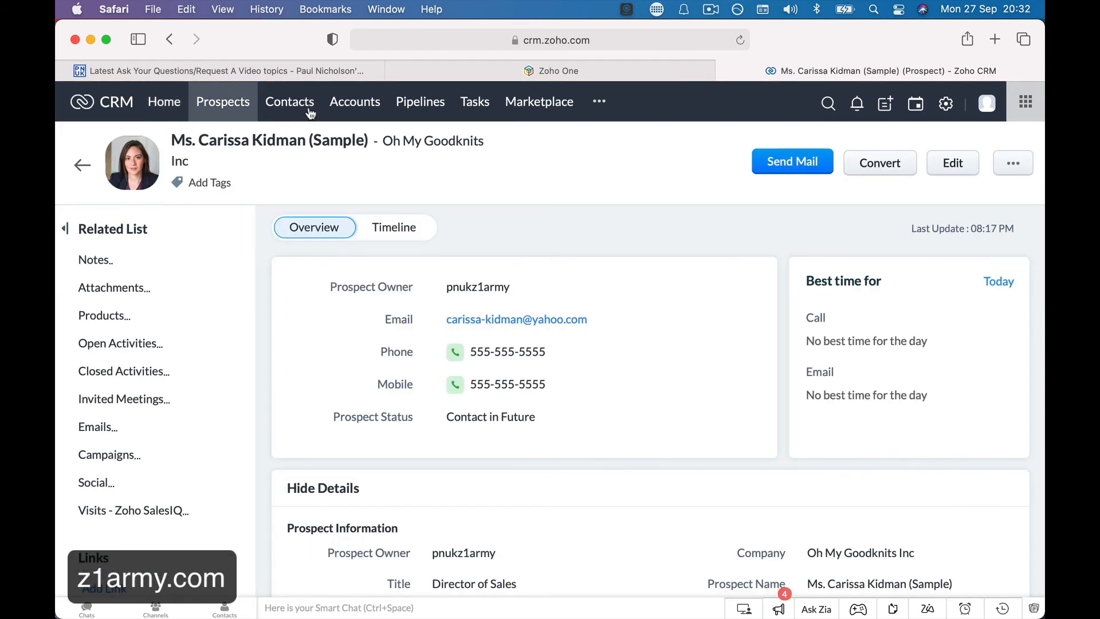
{"action": "left_click", "coordinate": [420, 104]}
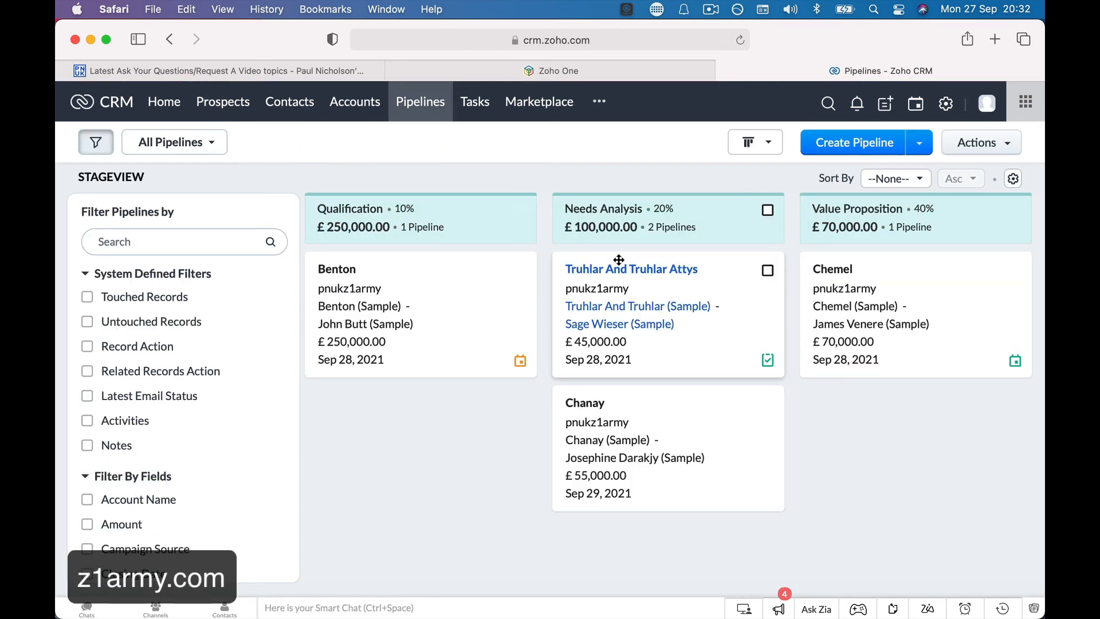
Move Truhlar And Truhlar Attys to the Id. Decision Makers stage and open its record.
{"action": "left_click_drag", "start_coordinate": [591, 280], "coordinate": [864, 286]}
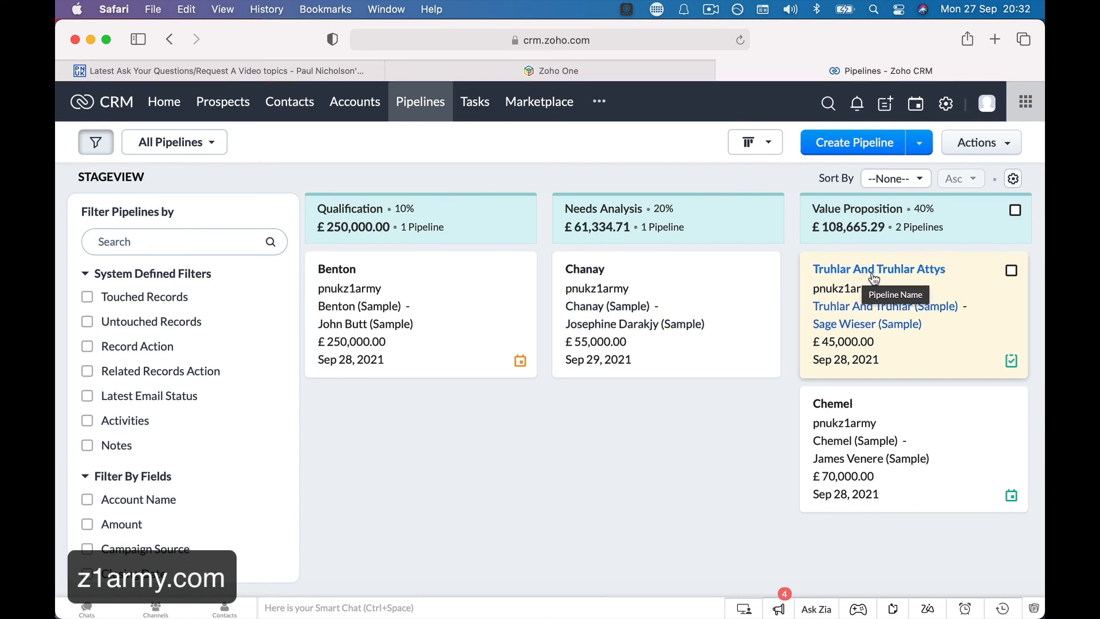
{"action": "scroll", "coordinate": [824, 287], "scroll_direction": "right", "scroll_amount": 5}
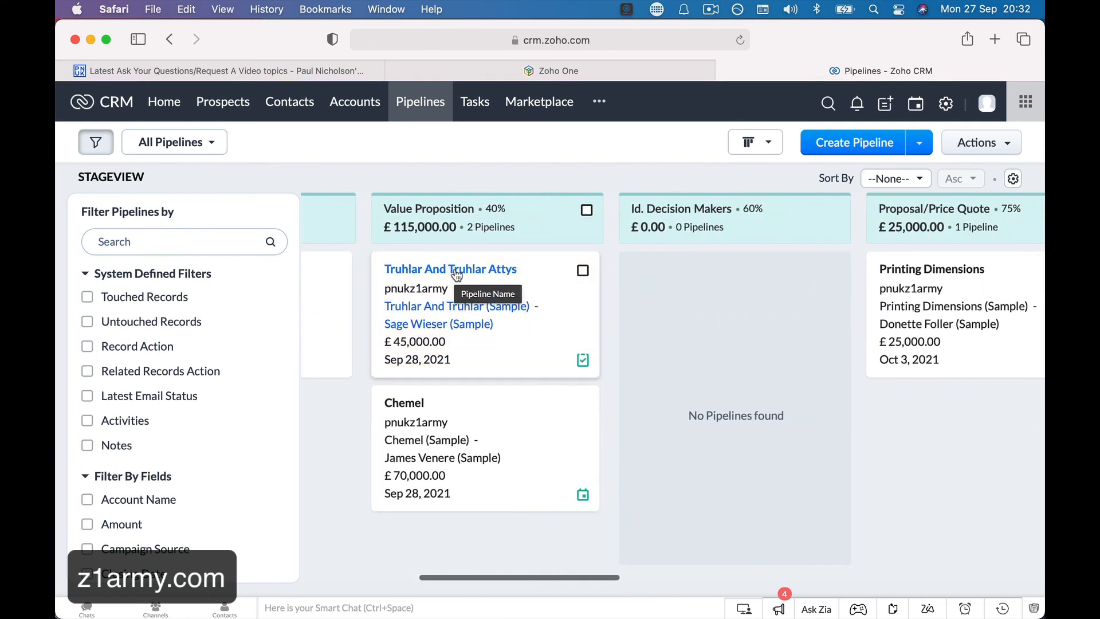
{"action": "left_click_drag", "start_coordinate": [460, 271], "coordinate": [733, 274]}
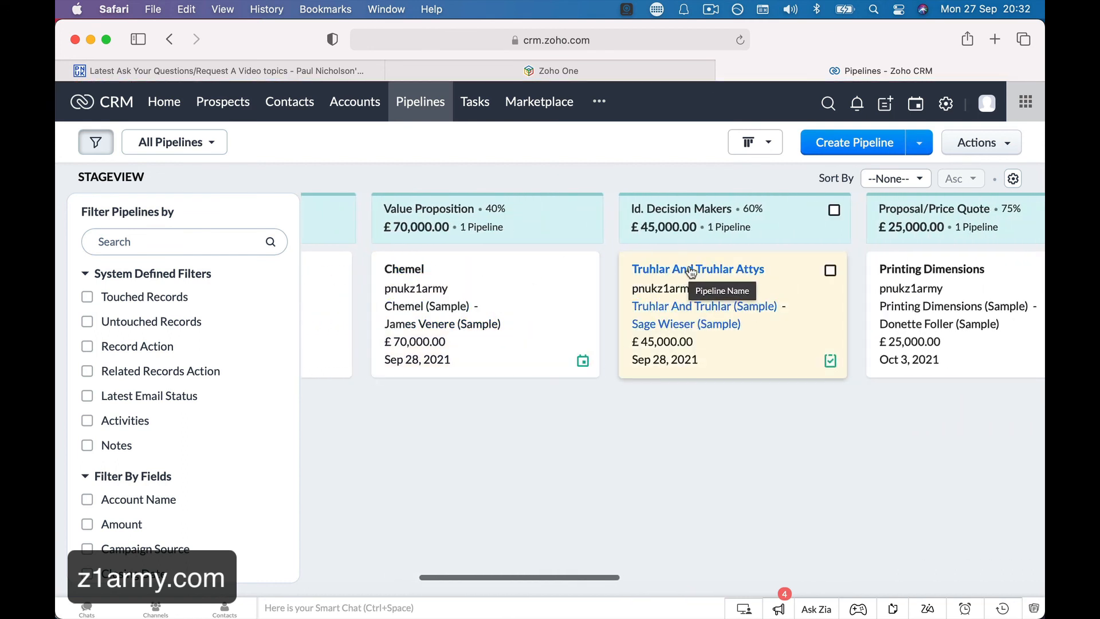
{"action": "left_click", "coordinate": [698, 270]}
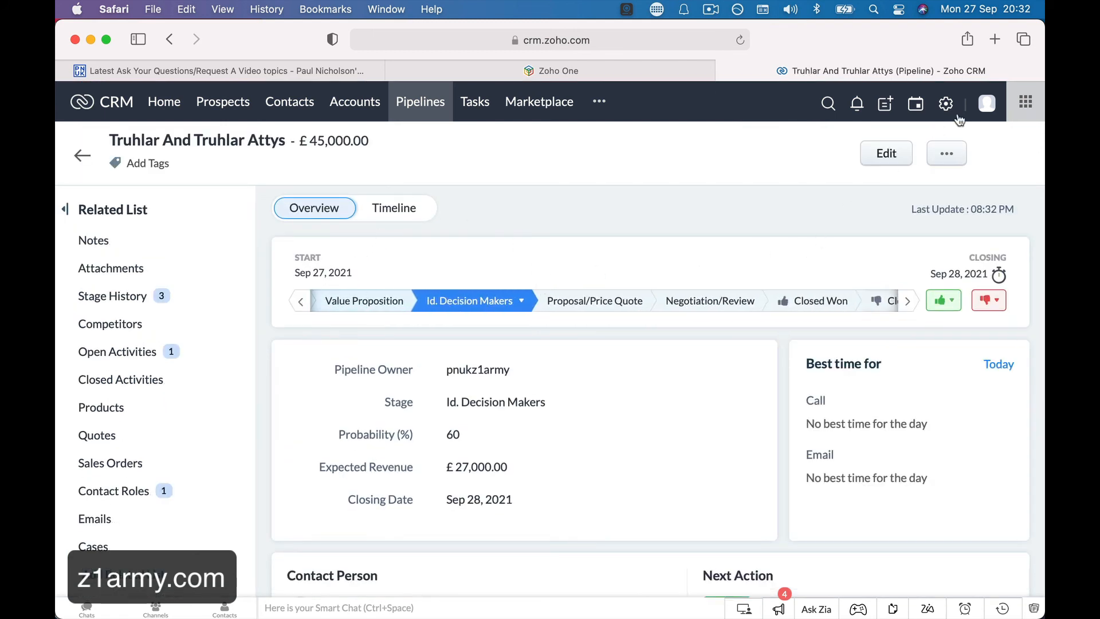
{"action": "left_click", "coordinate": [946, 104]}
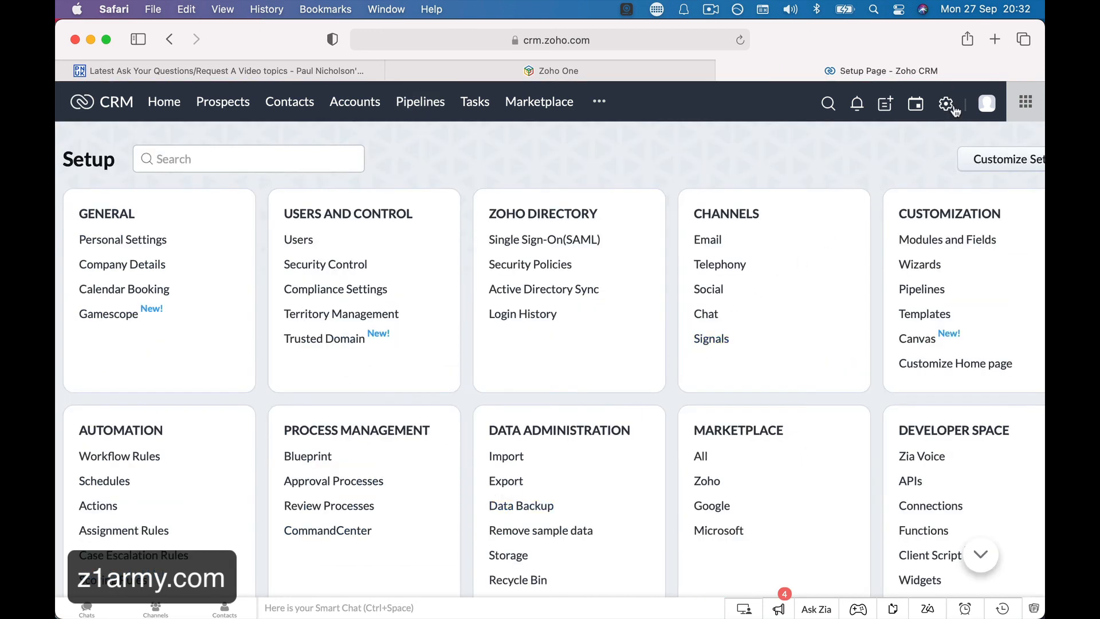
Request removal of all sample data, check the Accounts and Pipelines lists, then return to the forum.
{"action": "scroll", "coordinate": [559, 477], "scroll_direction": "down", "scroll_amount": 3}
{"action": "left_click", "coordinate": [563, 454]}
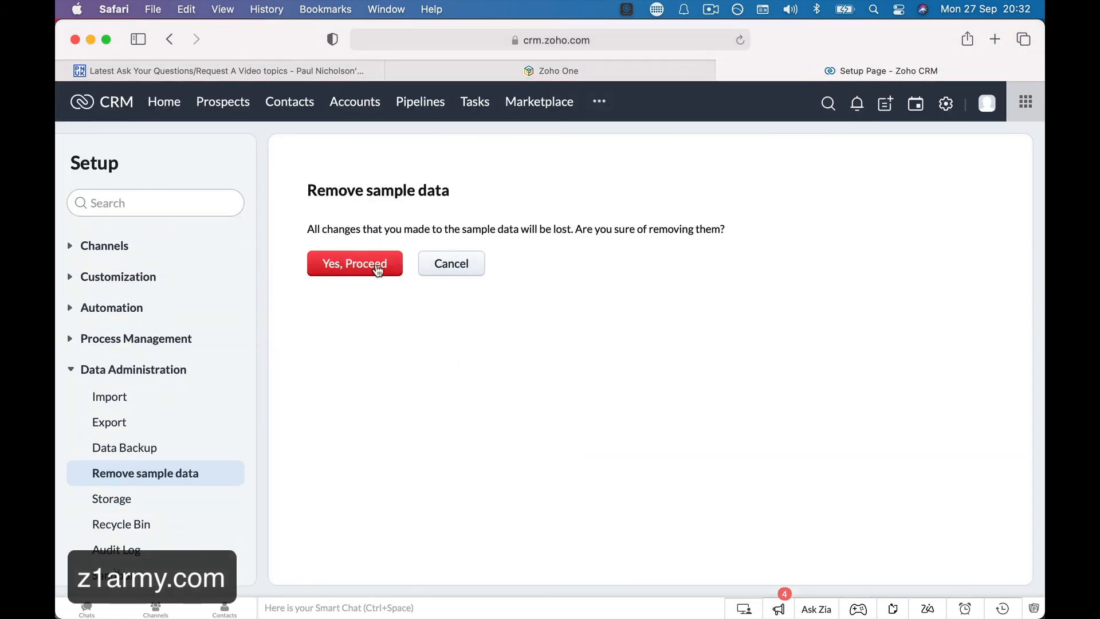
{"action": "left_click", "coordinate": [375, 267]}
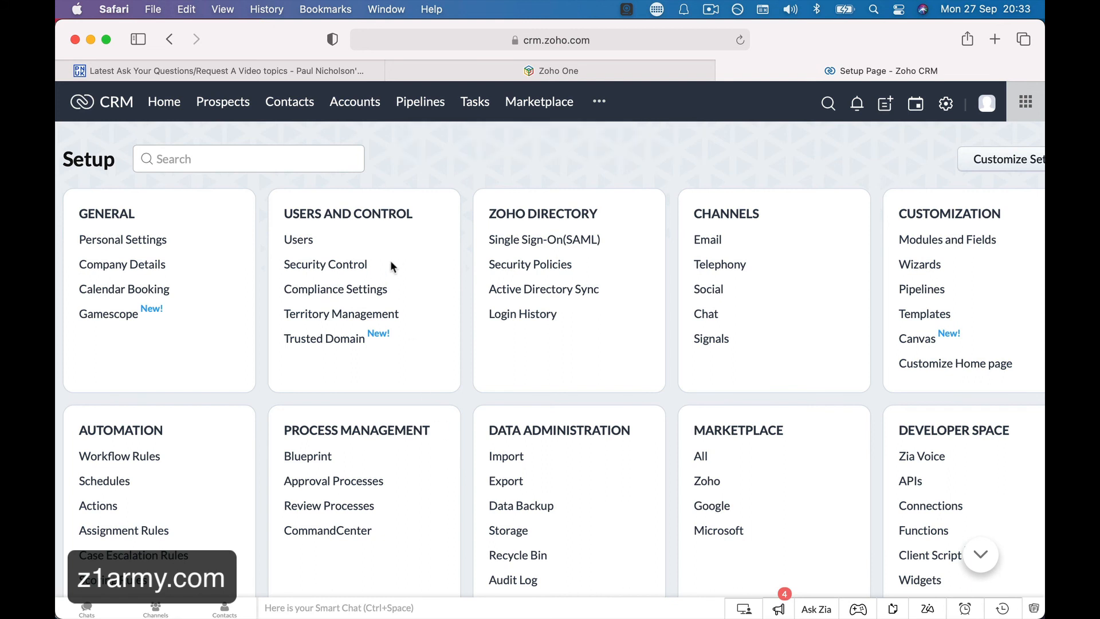
{"action": "left_click", "coordinate": [365, 102]}
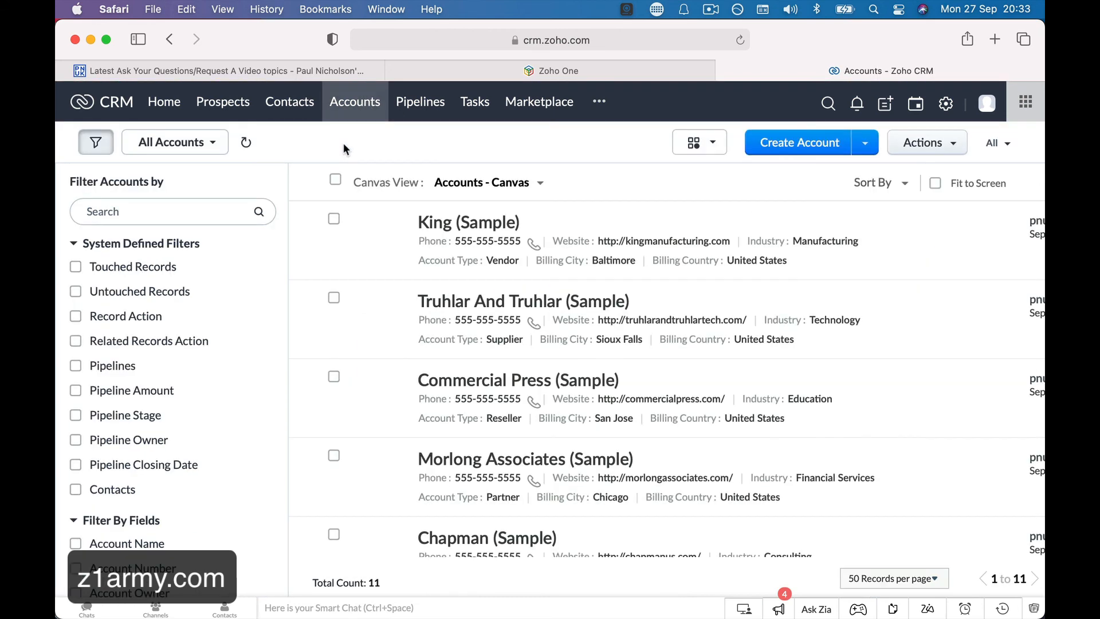
{"action": "left_click", "coordinate": [420, 104]}
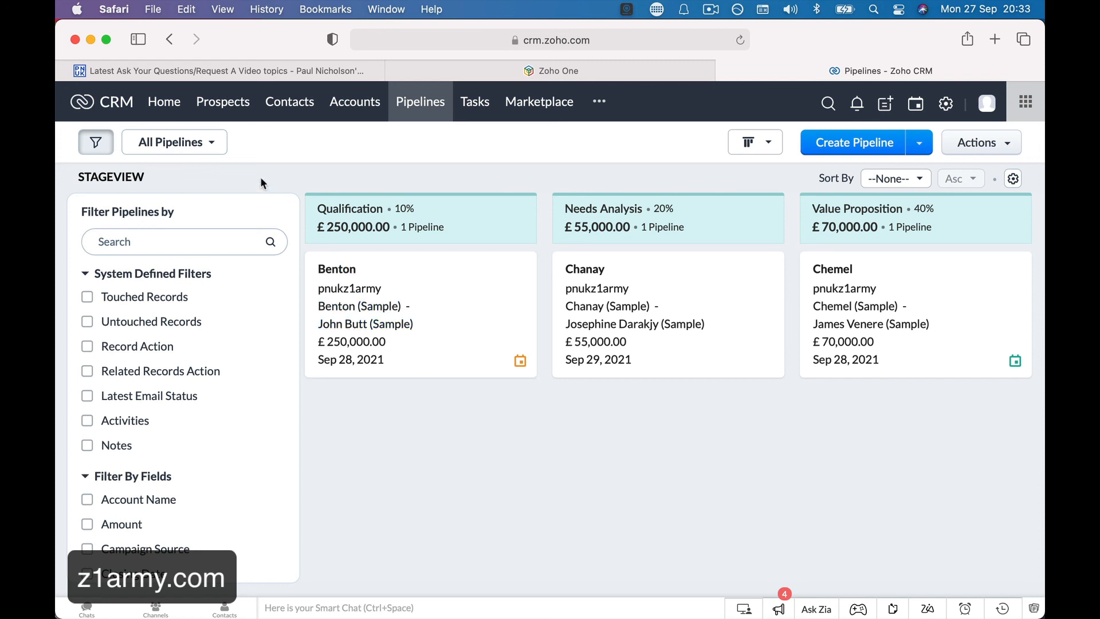
{"action": "left_click", "coordinate": [230, 73]}
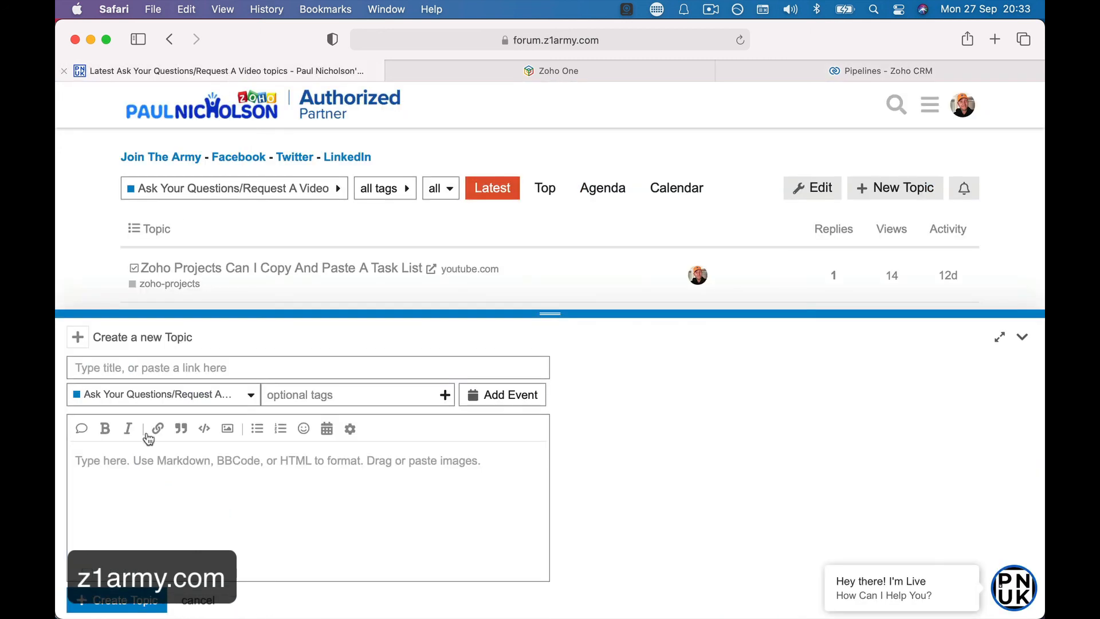
Collapse the new-topic draft and go back to the Z1 Army forum's Categories home page.
{"action": "left_click", "coordinate": [201, 601]}
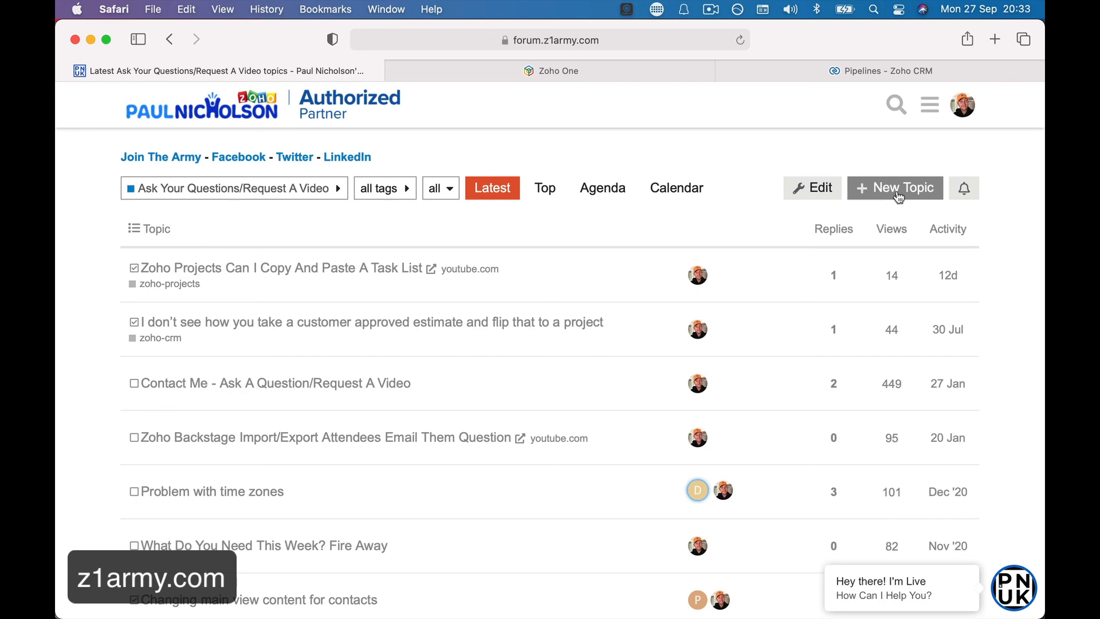
{"action": "left_click", "coordinate": [328, 117]}
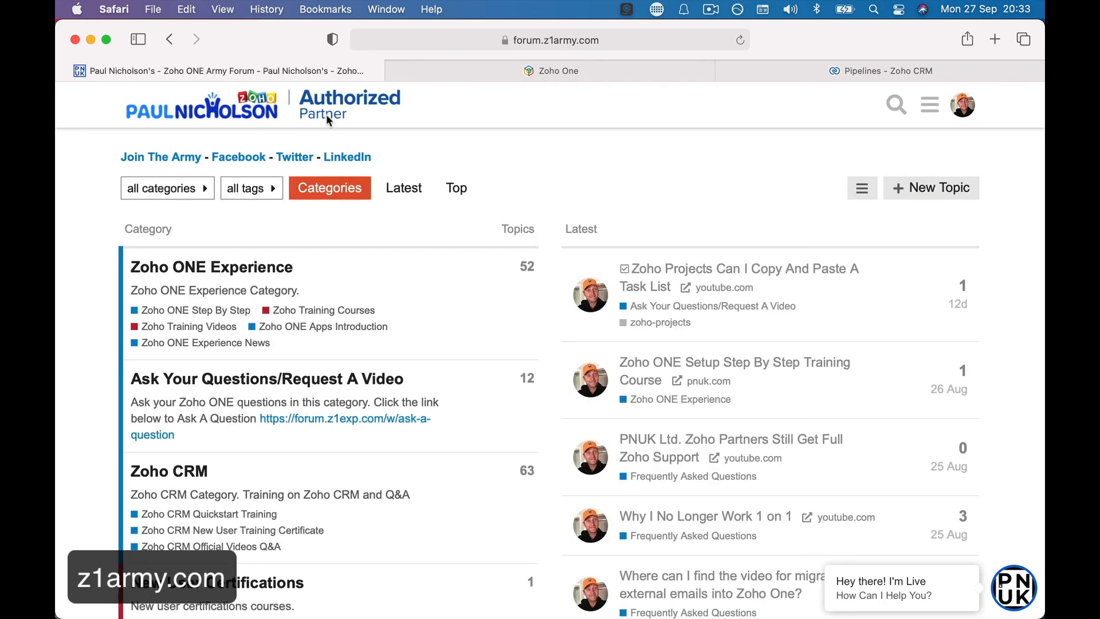